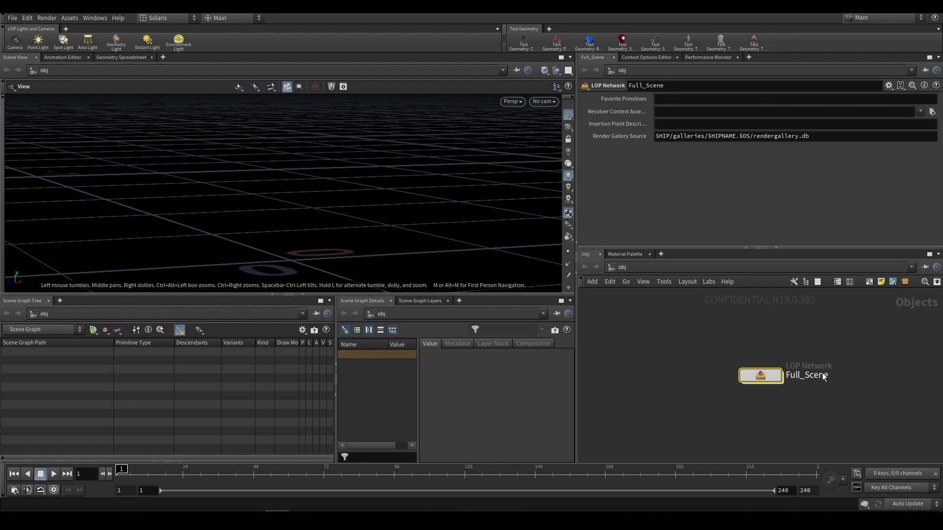
# - Open the Full_Scene LOP network and examine its reference node and the three chained light nodes
pyautogui.doubleClick(765, 374)
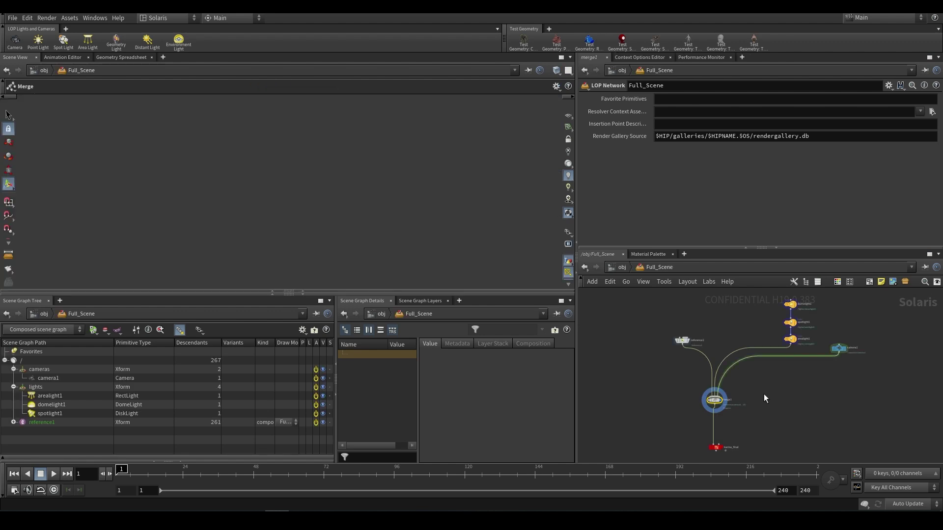
pyautogui.scroll(2, 720, 339)
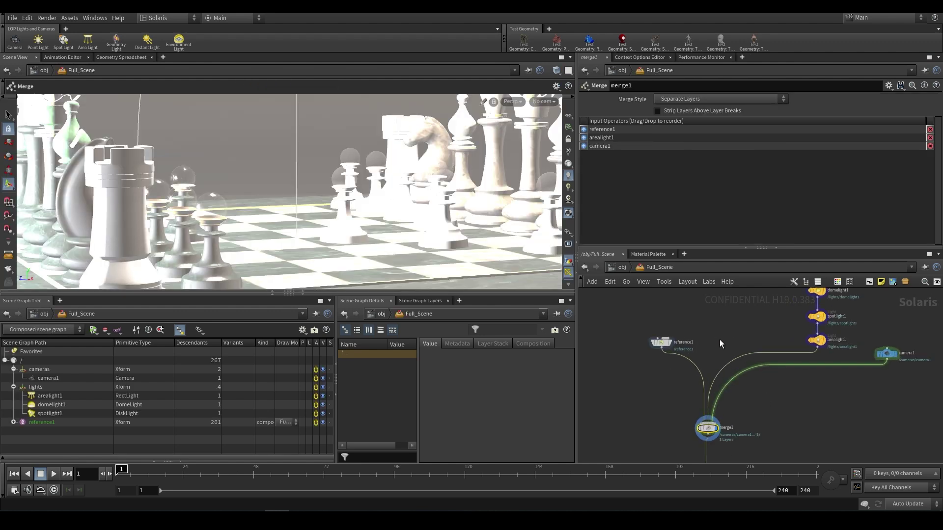
pyautogui.click(643, 342)
pyautogui.scroll(-1, 700, 357)
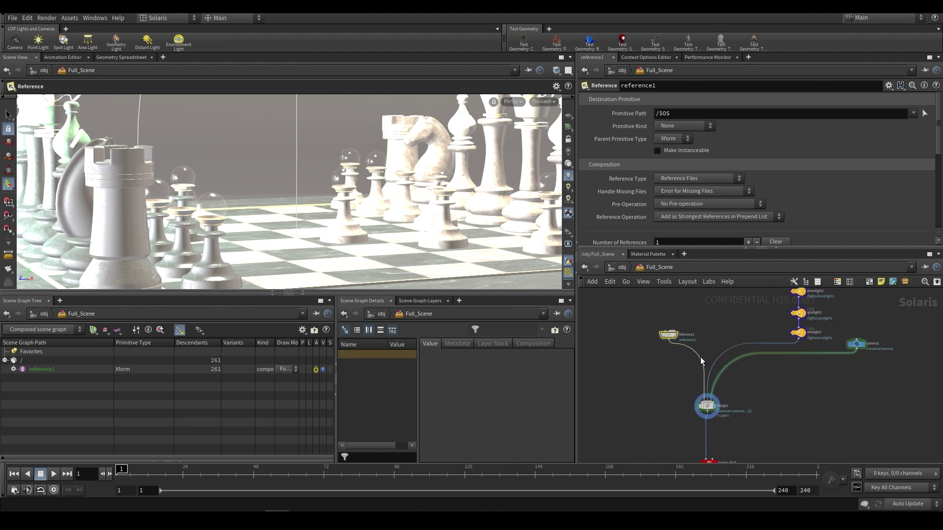
pyautogui.scroll(-2, 727, 388)
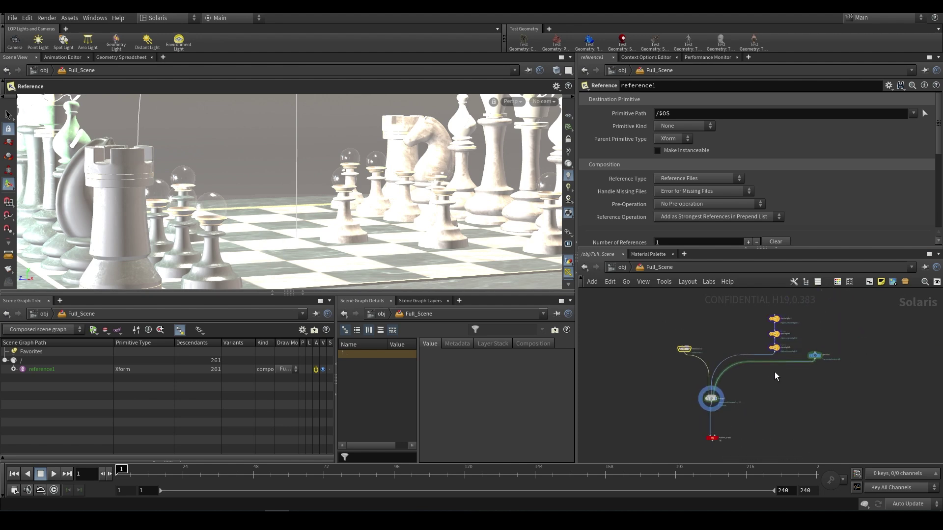
pyautogui.click(774, 319)
pyautogui.moveTo(775, 318); pyautogui.dragTo(745, 339, button='middle')
pyautogui.scroll(4, 726, 394)
pyautogui.moveTo(735, 389); pyautogui.dragTo(782, 308)
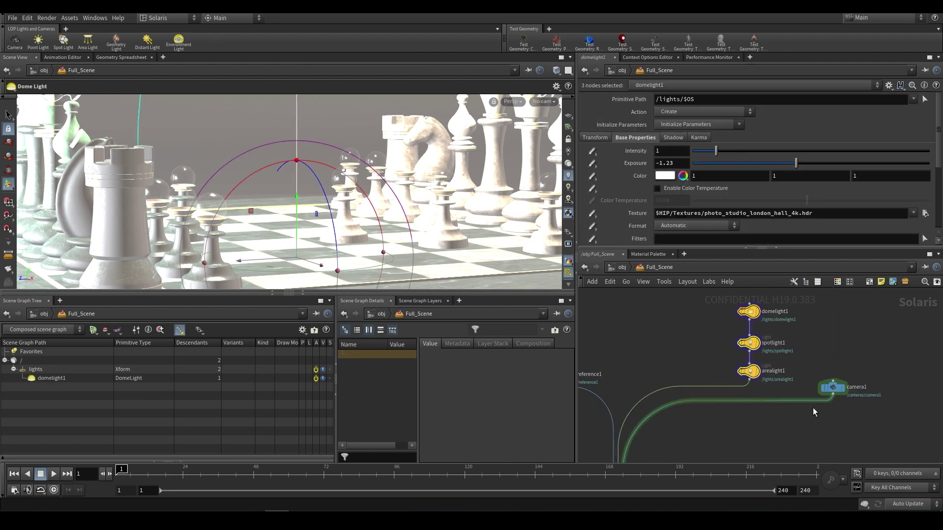
# - Examine the camera1 node, the merge1 node and the karma_final render node in the network
pyautogui.click(832, 388)
pyautogui.moveTo(798, 421); pyautogui.dragTo(863, 362, button='middle')
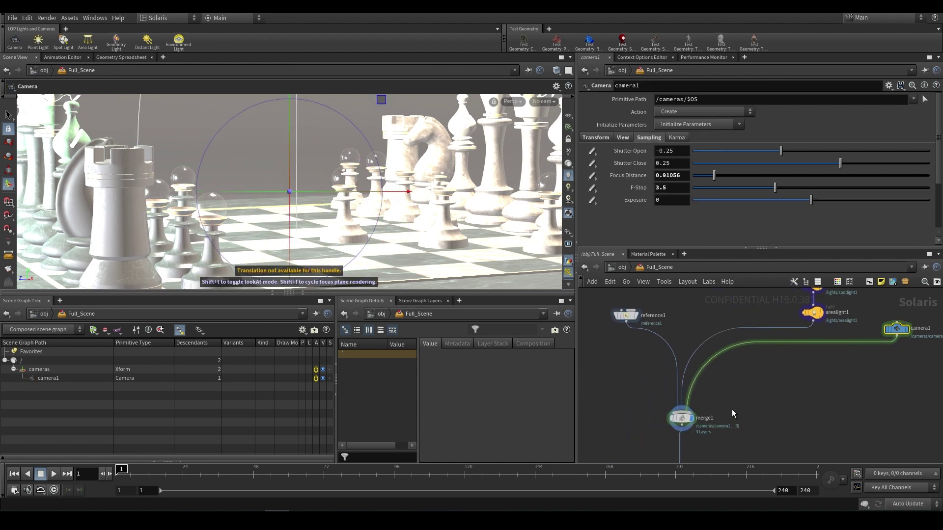
pyautogui.press('h')
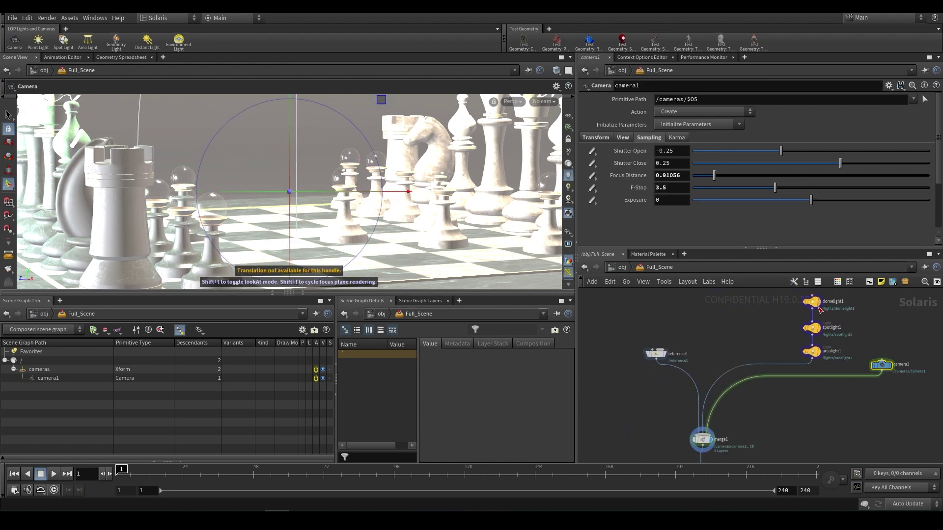
pyautogui.moveTo(705, 446); pyautogui.dragTo(713, 369, button='middle')
pyautogui.scroll(2, 713, 369)
pyautogui.click(711, 354)
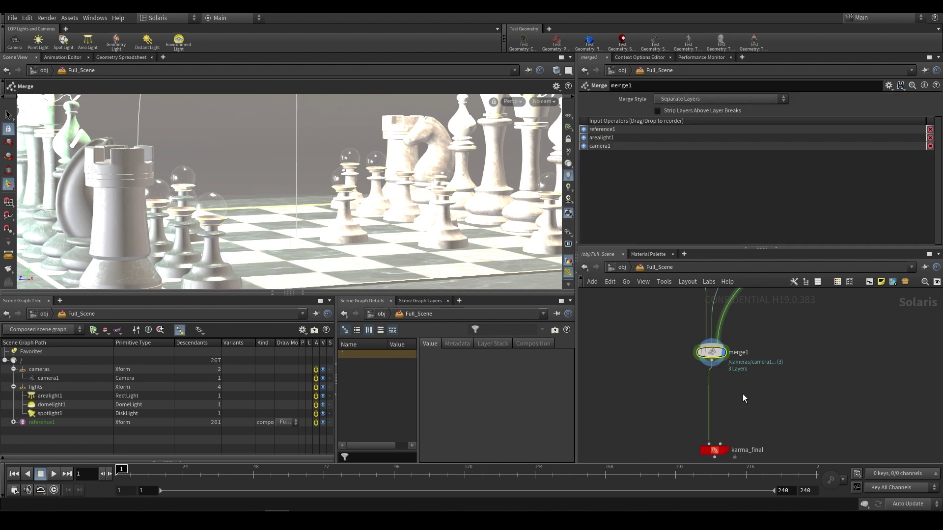
pyautogui.moveTo(722, 437); pyautogui.dragTo(712, 420, button='middle')
pyautogui.scroll(1, 712, 421)
pyautogui.moveTo(711, 435); pyautogui.dragTo(681, 435)
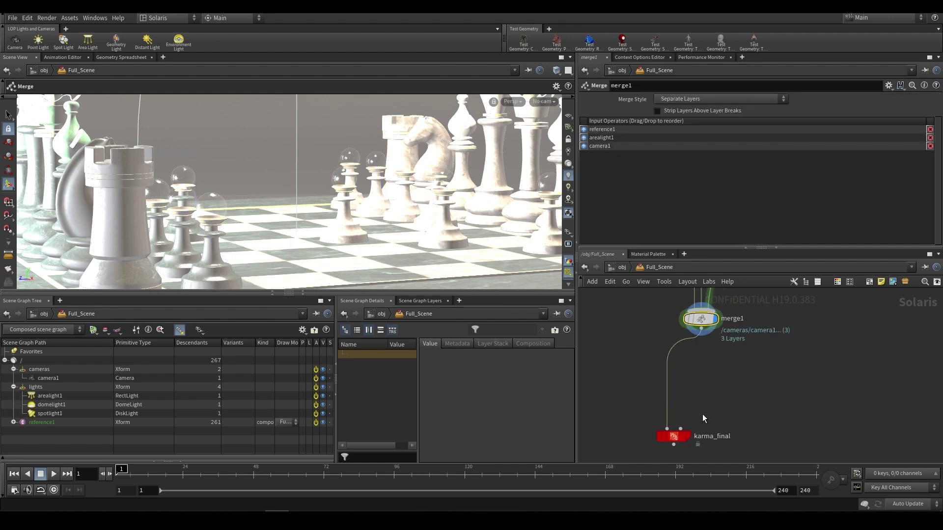
pyautogui.scroll(-5, 717, 430)
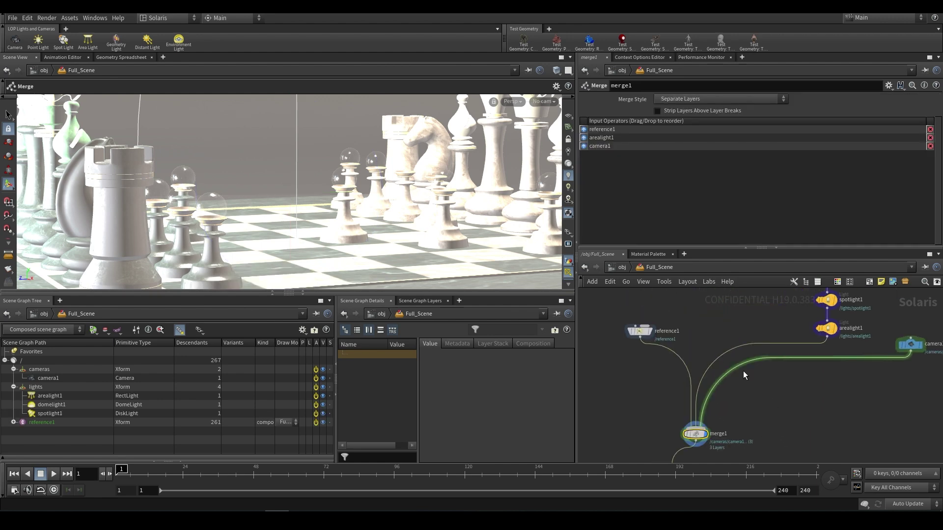
pyautogui.scroll(2, 715, 408)
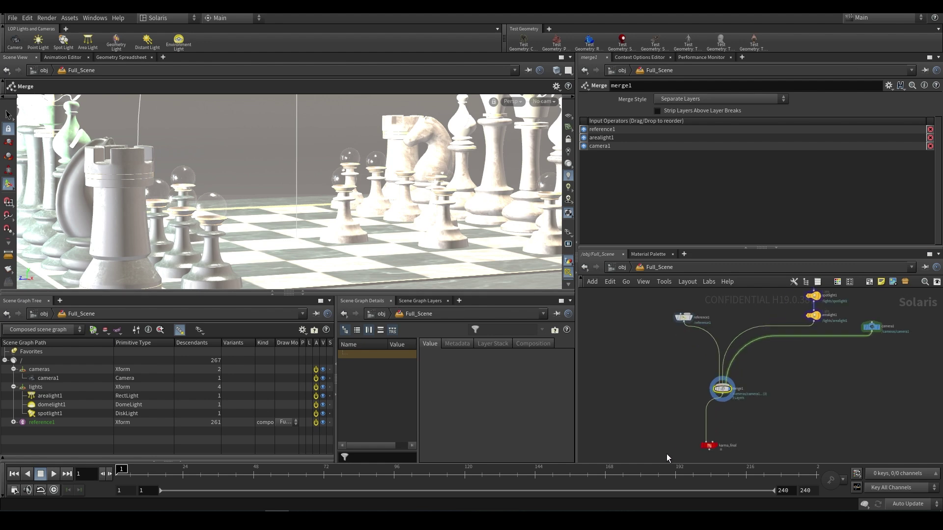
# - Delete the merge, Karma, light and camera nodes, keeping only reference1 in the network
pyautogui.moveTo(667, 454); pyautogui.dragTo(761, 299)
pyautogui.press('Delete')
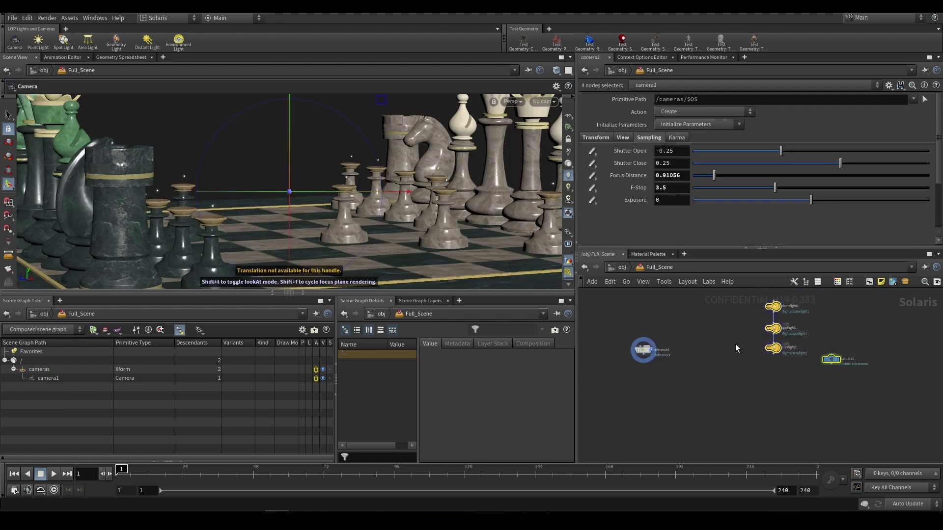
pyautogui.press('Delete')
pyautogui.press('Tab')
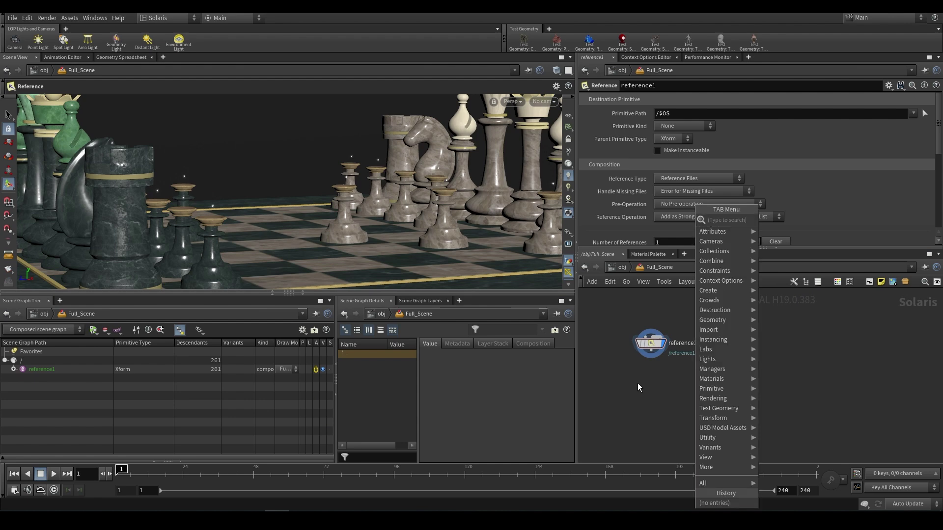
pyautogui.click(654, 346)
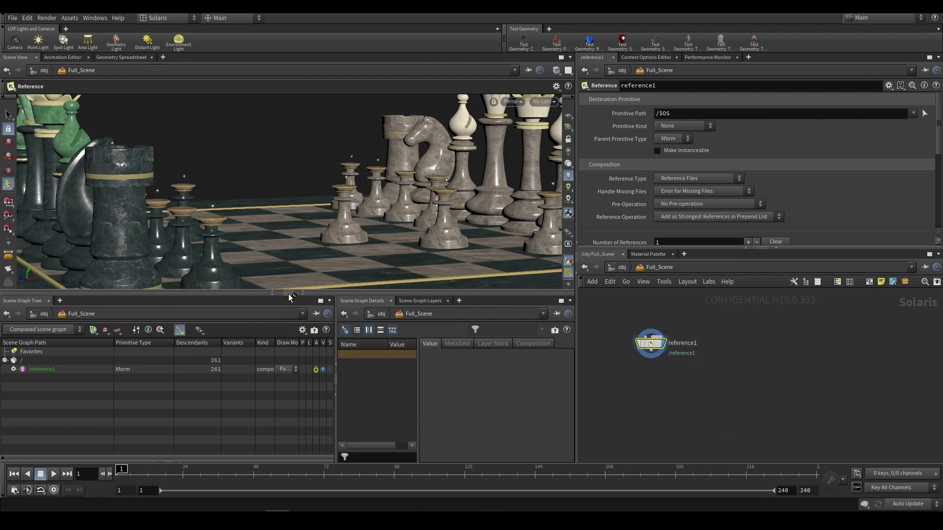
# - Enlarge the scene view, frame both sides of the chessboard and create a camera from that view
pyautogui.moveTo(287, 294); pyautogui.dragTo(286, 324)
pyautogui.press('Escape')
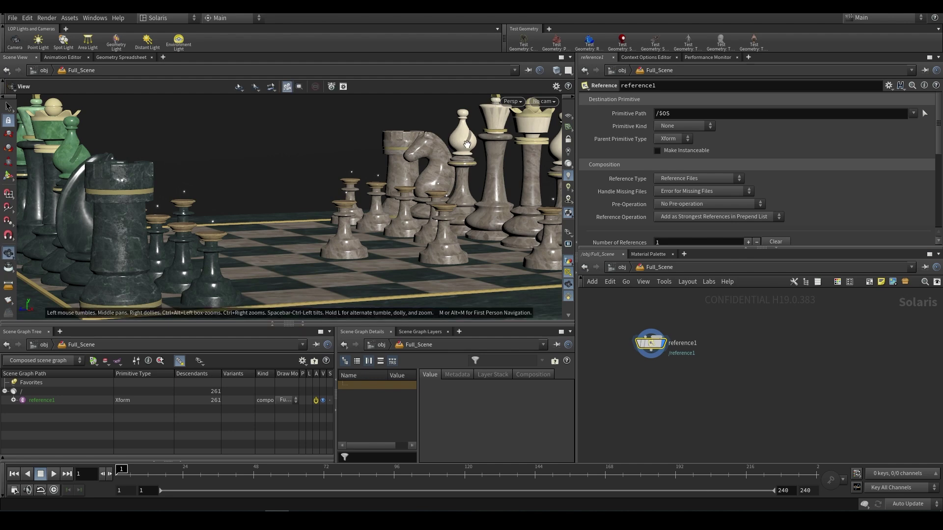
pyautogui.moveTo(349, 196)
pyautogui.mouseDown()
pyautogui.moveTo(326, 203)
pyautogui.moveTo(335, 200)
pyautogui.mouseUp()
pyautogui.moveTo(335, 200); pyautogui.dragTo(295, 219, button='middle')
pyautogui.moveTo(294, 219); pyautogui.dragTo(319, 218, button='right')
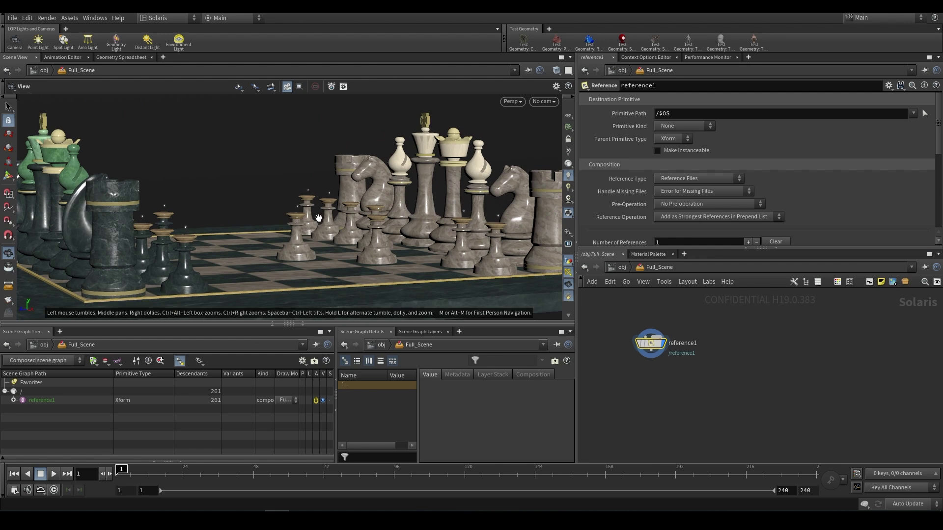
pyautogui.moveTo(320, 217)
pyautogui.mouseDown(button='middle')
pyautogui.moveTo(348, 222)
pyautogui.moveTo(335, 215)
pyautogui.mouseUp(button='middle')
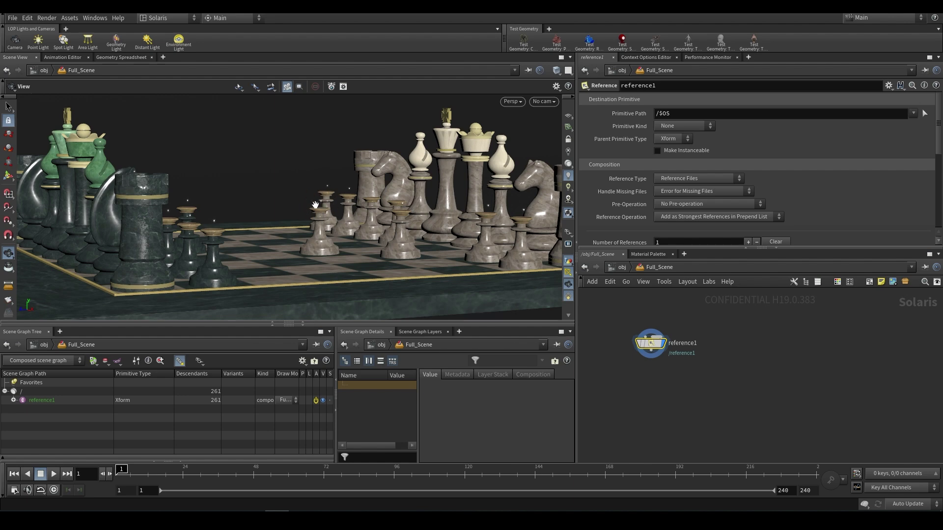
pyautogui.scroll(5, 322, 205)
pyautogui.scroll(-2, 348, 238)
pyautogui.scroll(-8, 345, 244)
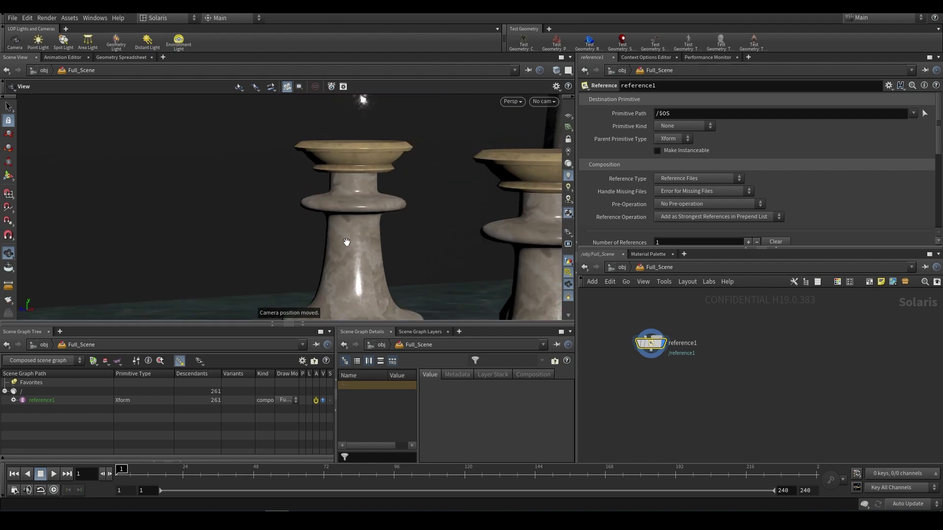
pyautogui.moveTo(346, 233); pyautogui.dragTo(322, 229)
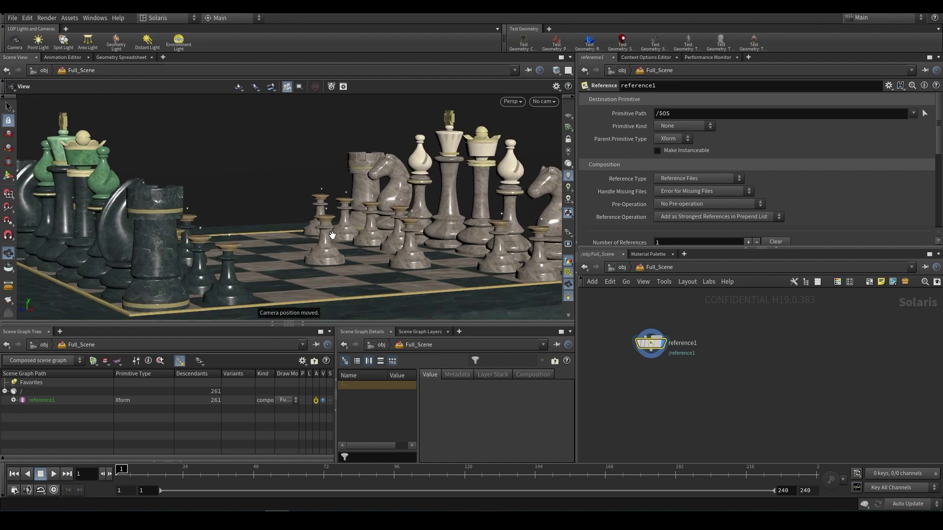
pyautogui.click(17, 46)
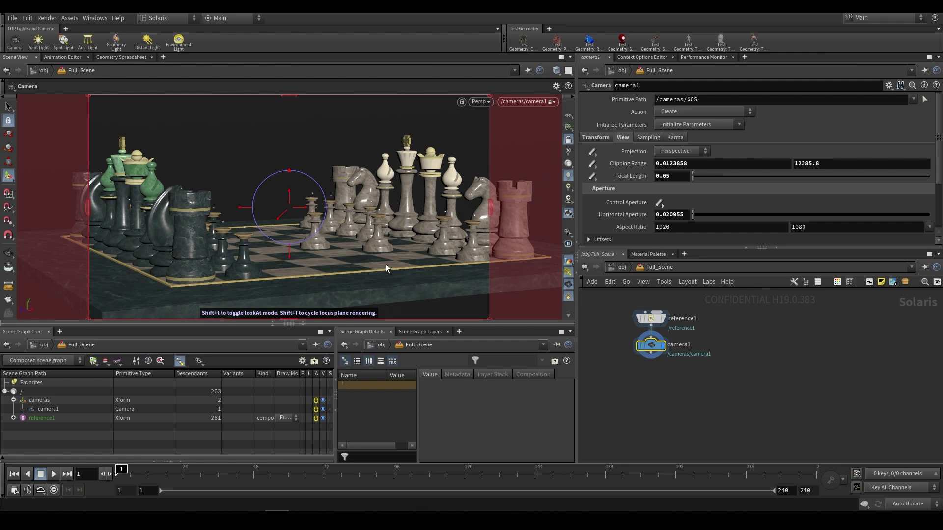
# - Reframe the locked camera slightly closer to the chess pieces and unlock it from the view
pyautogui.click(8, 255)
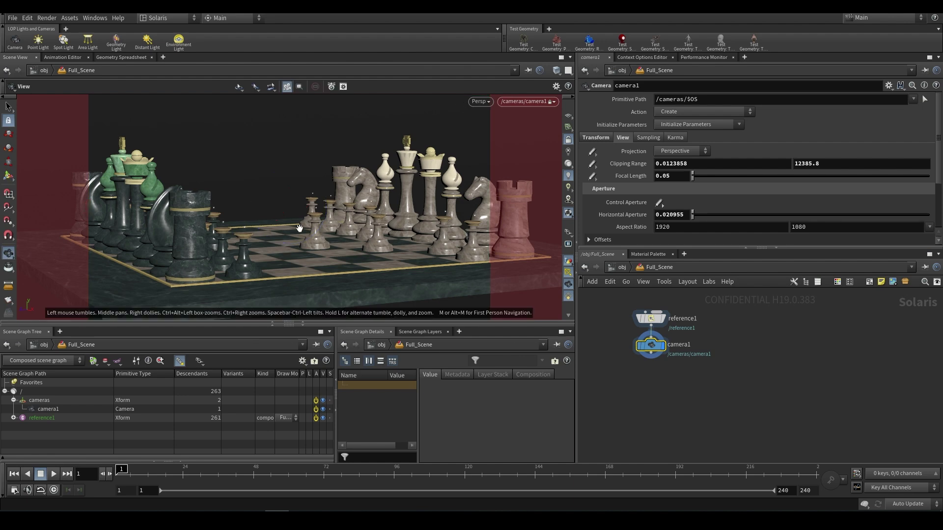
pyautogui.moveTo(348, 221); pyautogui.dragTo(303, 230, button='middle')
pyautogui.scroll(5, 303, 231)
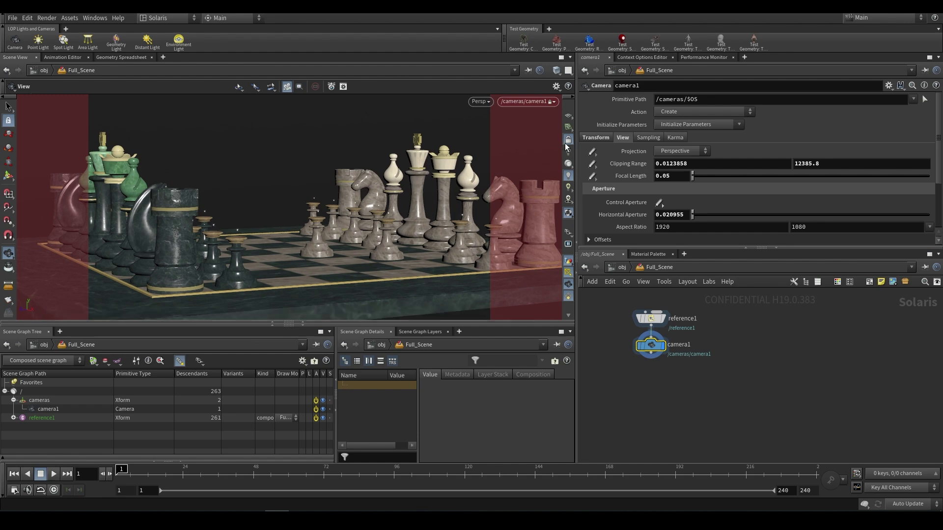
pyautogui.click(568, 140)
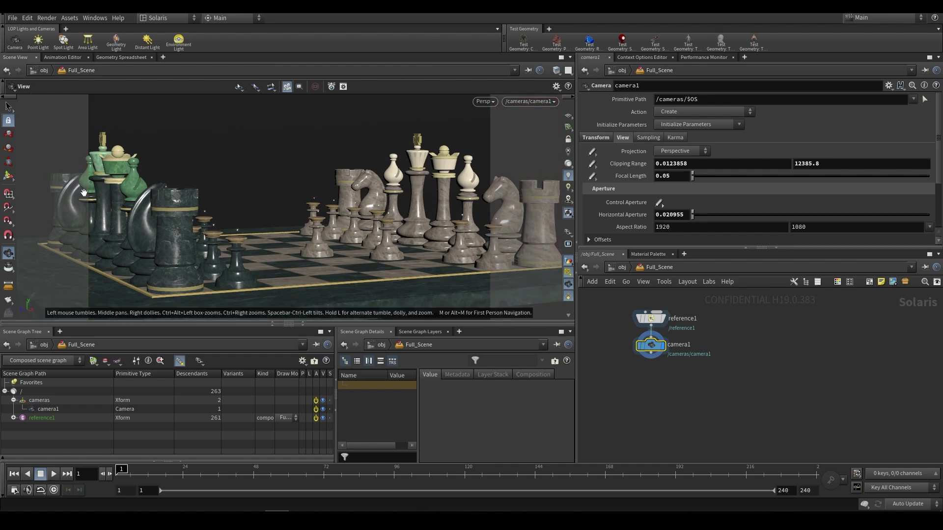
# - Move the camera node farther below reference1 and rename it main_camera
pyautogui.moveTo(651, 345); pyautogui.dragTo(654, 407)
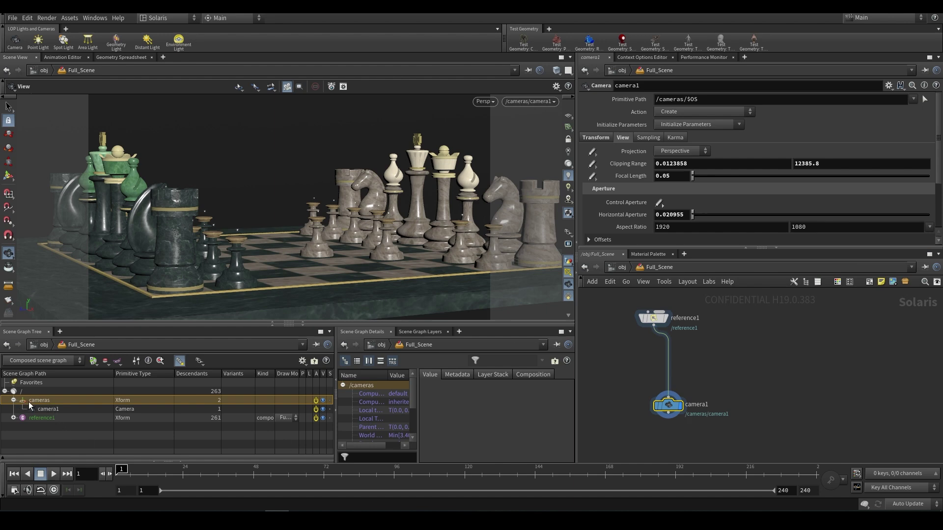
pyautogui.click(45, 408)
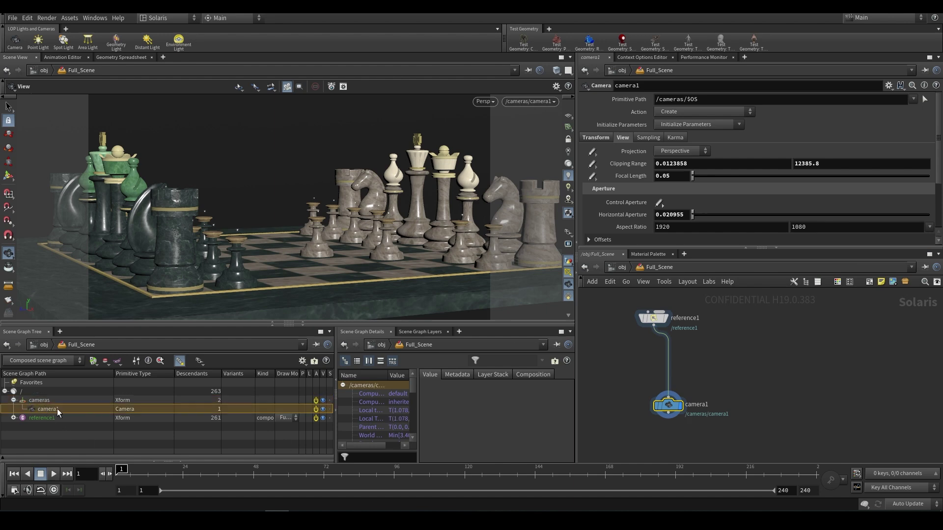
pyautogui.click(659, 99)
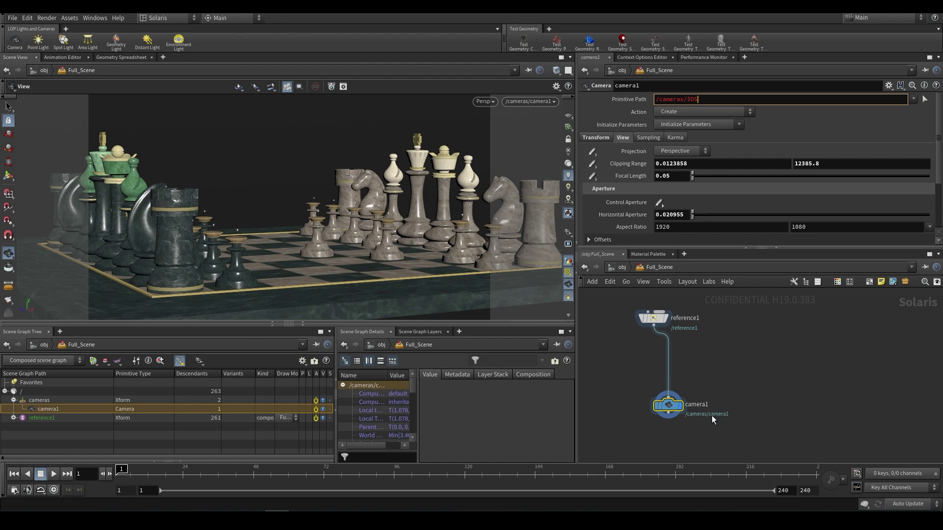
pyautogui.doubleClick(699, 404)
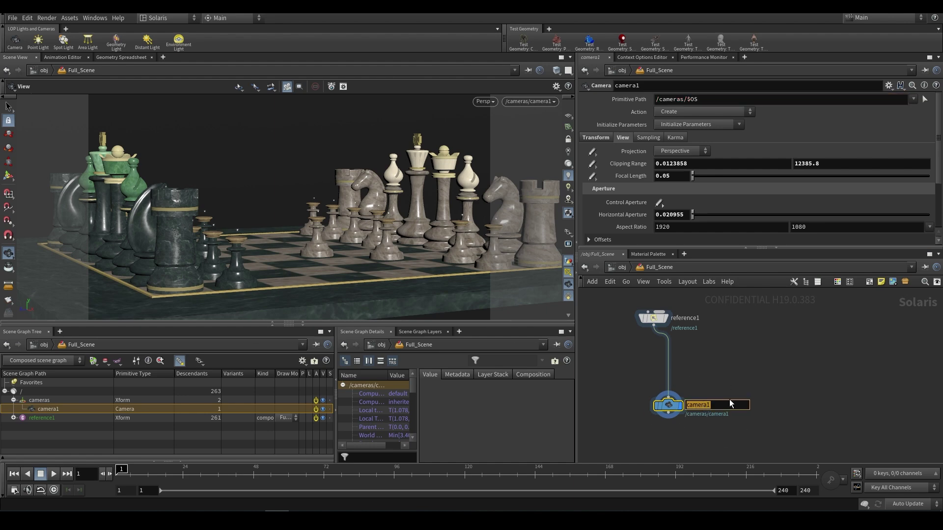
pyautogui.write('main_camera')
pyautogui.press('Return')
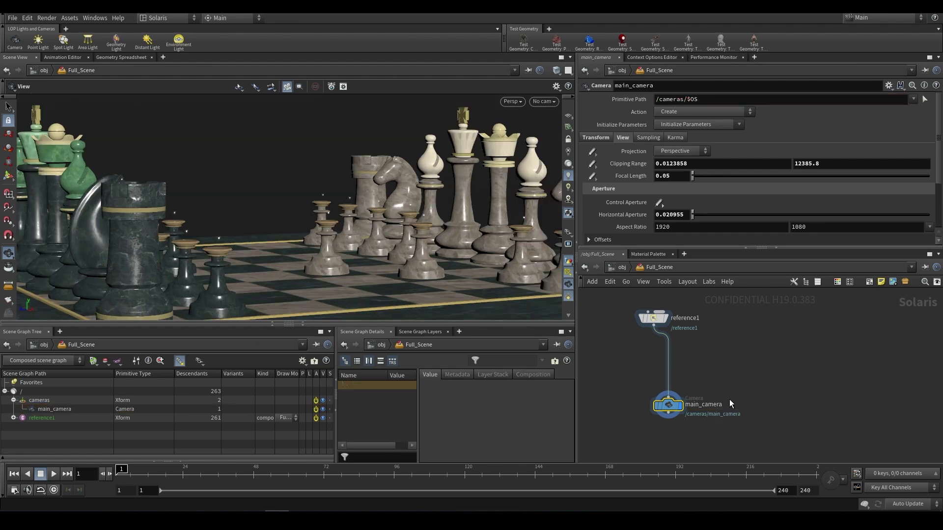
# - Select the main_camera primitive in the scene graph and look through main_camera in the viewport
pyautogui.click(54, 409)
pyautogui.click(544, 102)
pyautogui.click(554, 120)
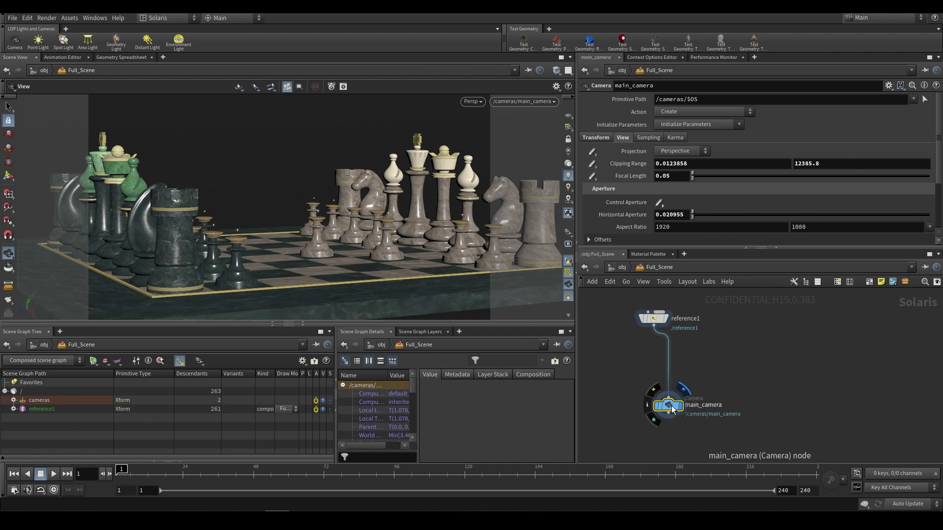
# - Detach main_camera from reference1, add a Merge node and connect both reference1 and main_camera to it
pyautogui.moveTo(665, 406); pyautogui.dragTo(739, 328)
pyautogui.press('Tab')
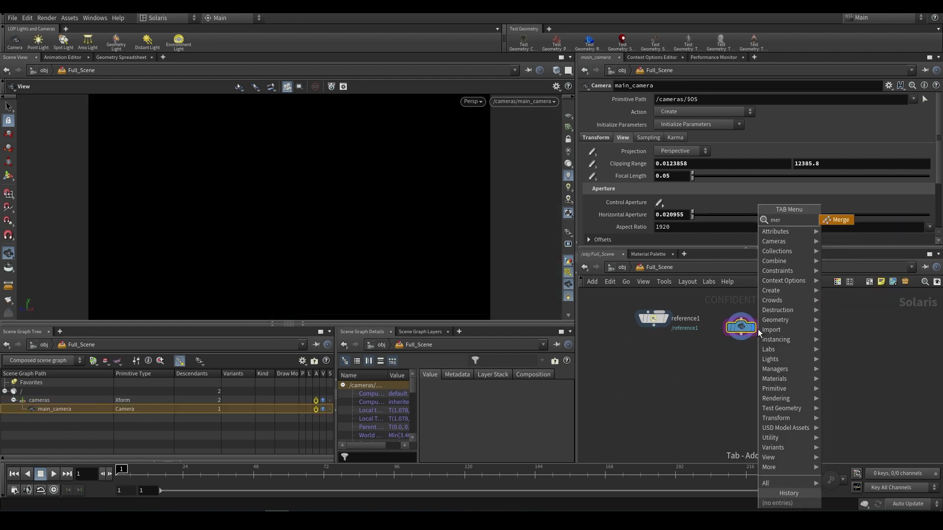
pyautogui.press('Escape')
pyautogui.click(676, 409)
pyautogui.moveTo(653, 325); pyautogui.dragTo(674, 404)
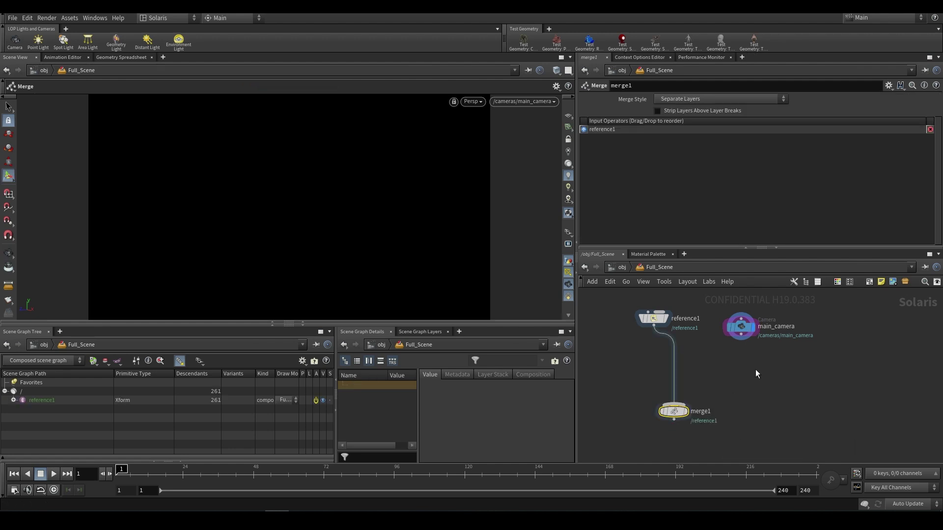
pyautogui.moveTo(743, 341); pyautogui.dragTo(674, 405)
# - Spread out the network layout, placing reference1 and main_camera far apart above the merge node
pyautogui.moveTo(662, 318); pyautogui.dragTo(614, 318)
pyautogui.moveTo(728, 371); pyautogui.dragTo(743, 381, button='middle')
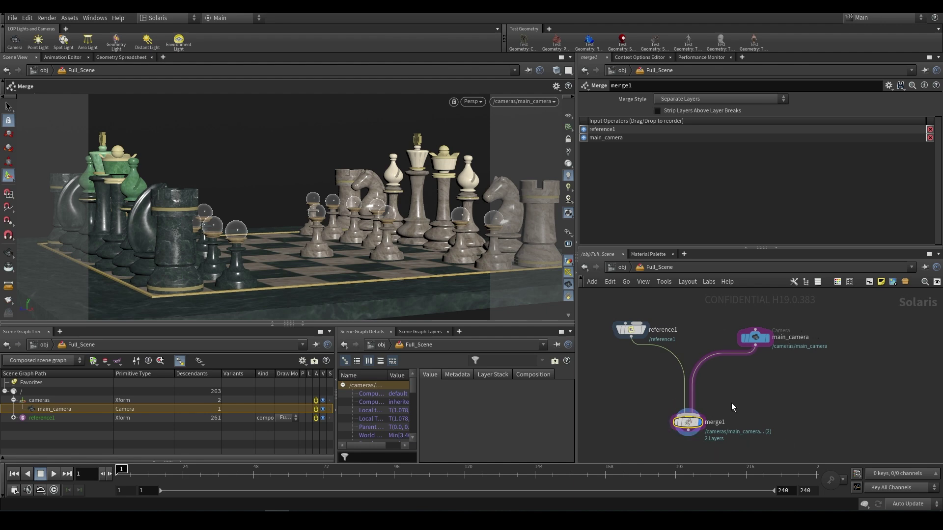
pyautogui.scroll(-1, 775, 391)
pyautogui.moveTo(777, 390); pyautogui.dragTo(761, 397, button='middle')
pyautogui.scroll(1, 761, 396)
pyautogui.moveTo(748, 347); pyautogui.dragTo(871, 353)
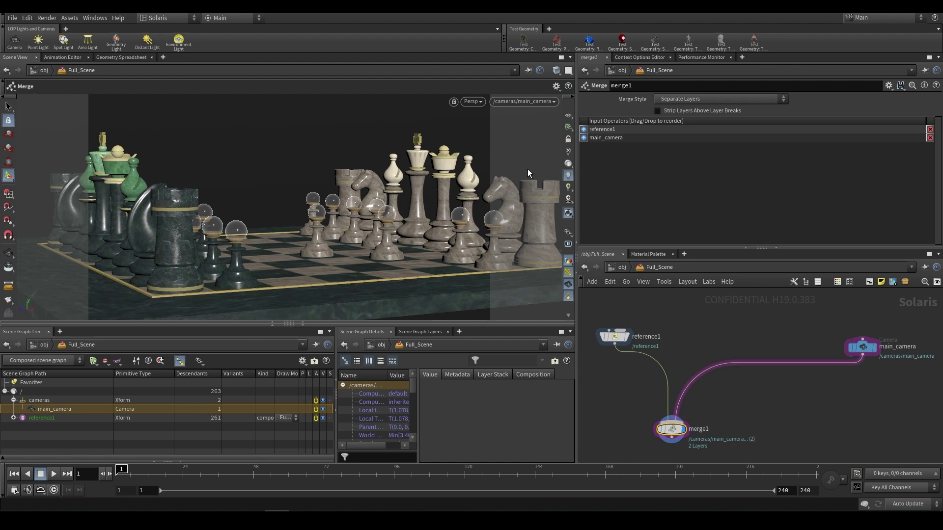
# - Switch the viewport renderer to Karma
pyautogui.click(478, 102)
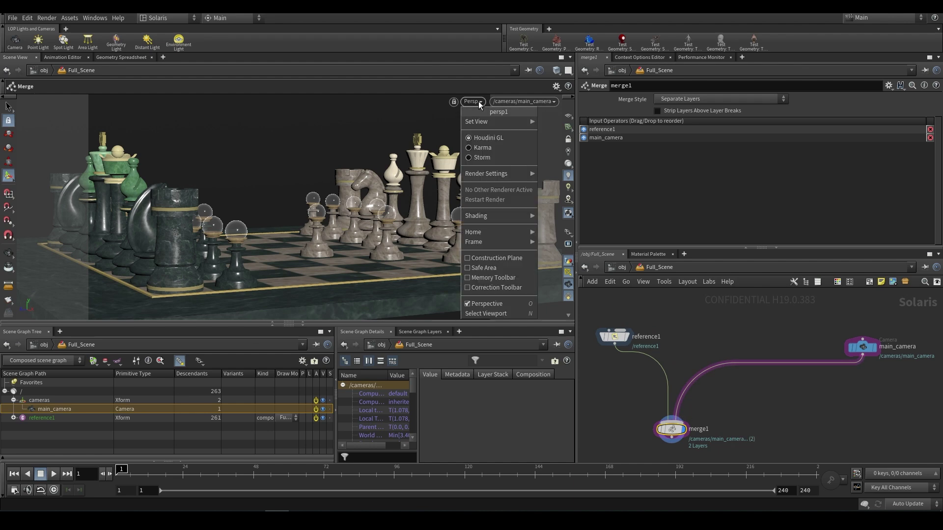
pyautogui.click(471, 149)
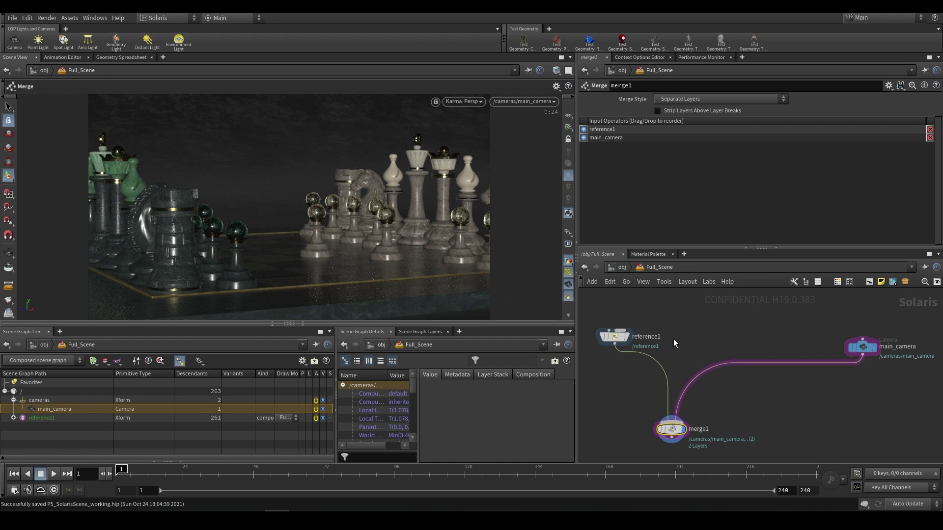
# - Add an environment light to the chess scene
pyautogui.moveTo(723, 324); pyautogui.dragTo(709, 335, button='middle')
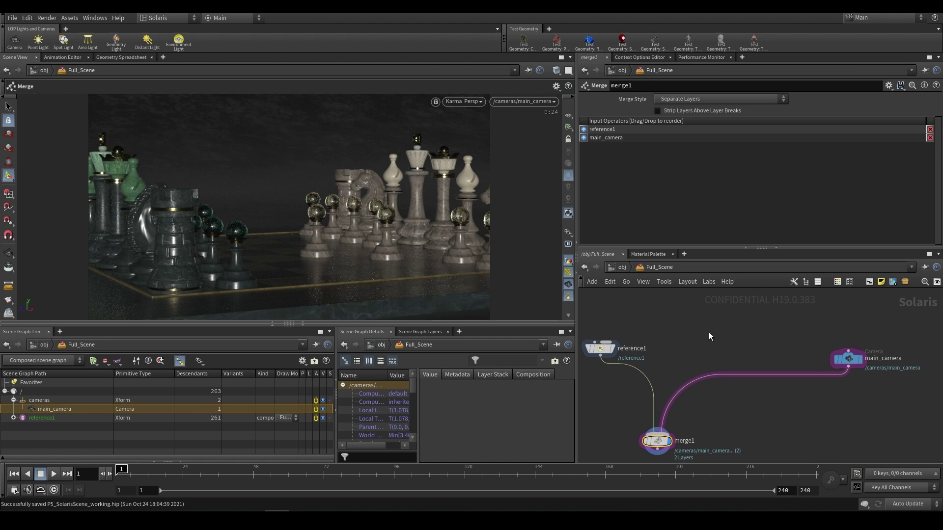
pyautogui.click(179, 40)
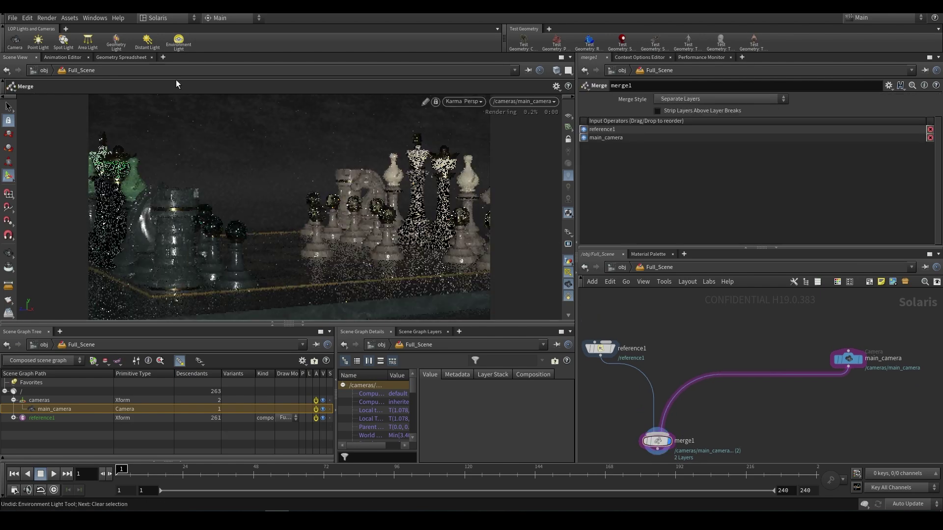
pyautogui.click(178, 40)
pyautogui.click(290, 209)
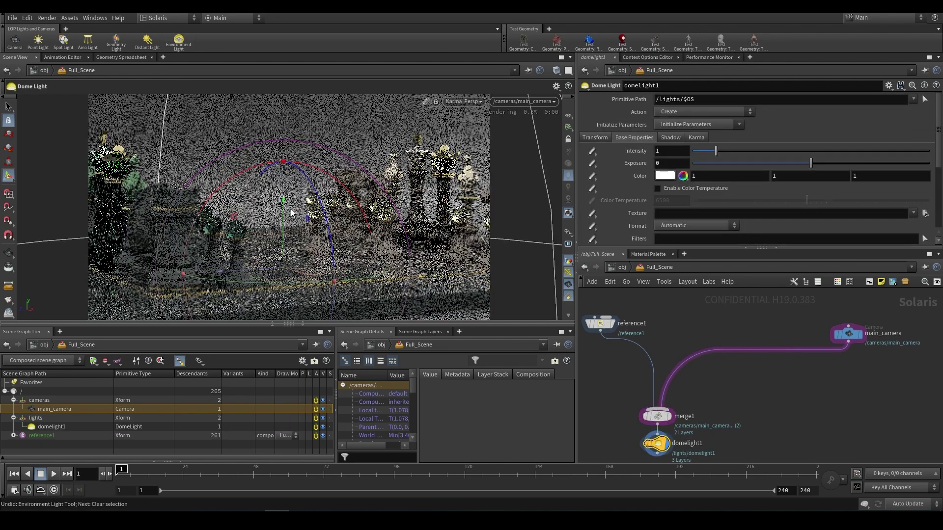
# - Detach domelight1 from below merge1, move main_camera closer to reference1, and connect domelight1 as a merge1 input
pyautogui.scroll(-2, 723, 349)
pyautogui.scroll(2, 688, 420)
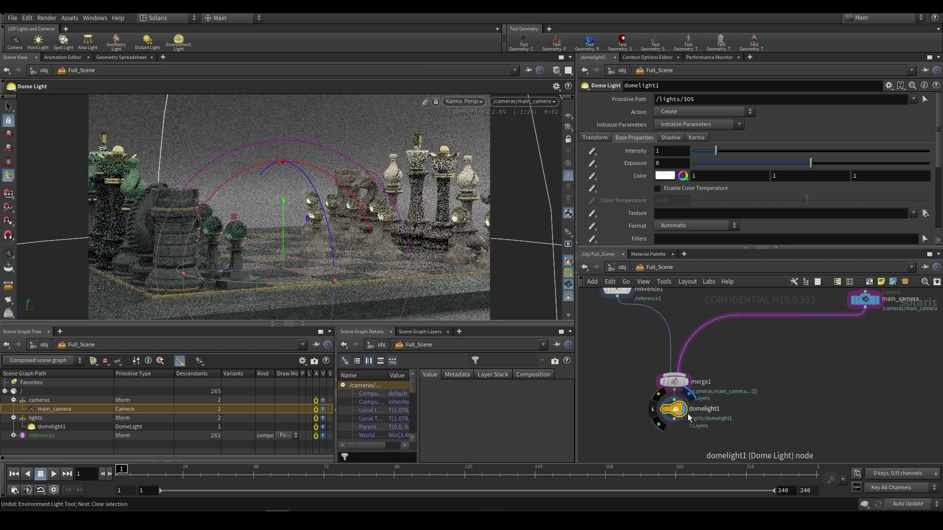
pyautogui.moveTo(682, 412); pyautogui.dragTo(820, 356)
pyautogui.moveTo(874, 311); pyautogui.dragTo(866, 336, button='middle')
pyautogui.scroll(-1, 866, 336)
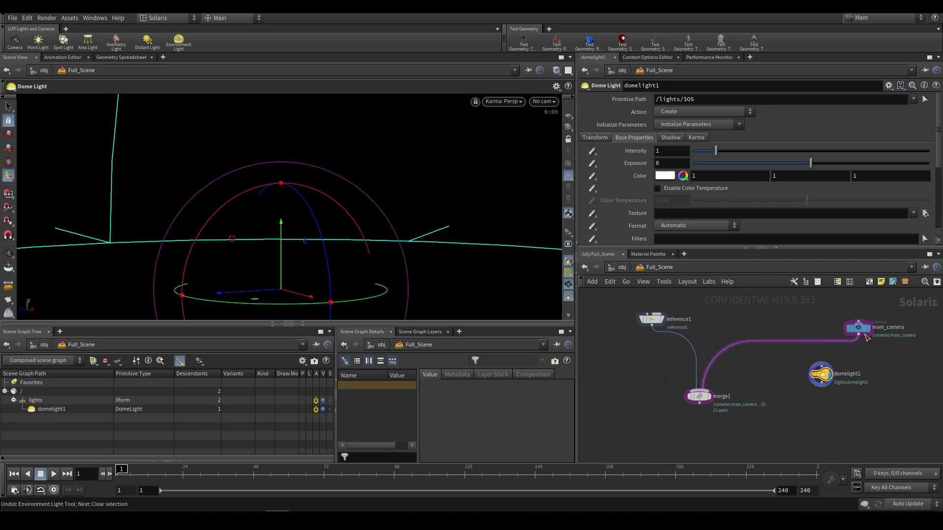
pyautogui.moveTo(862, 330); pyautogui.dragTo(784, 322)
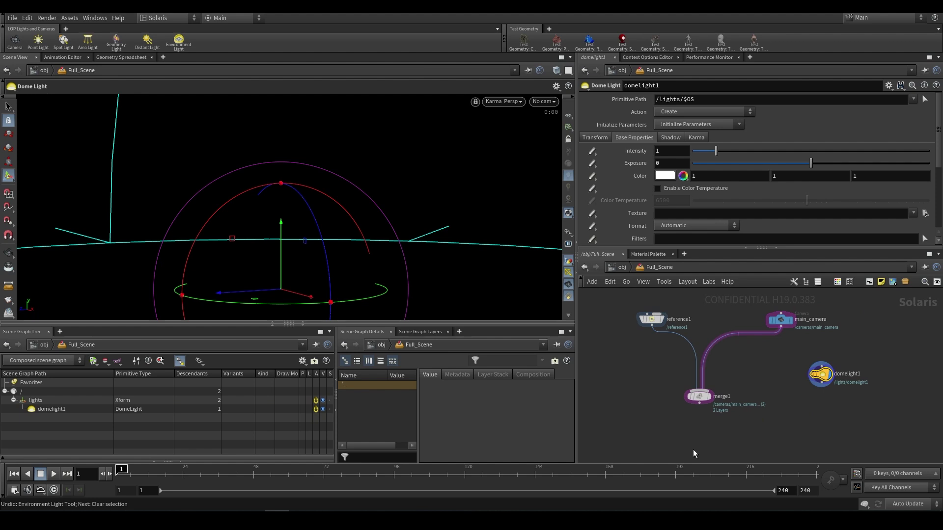
pyautogui.moveTo(822, 387); pyautogui.dragTo(707, 391)
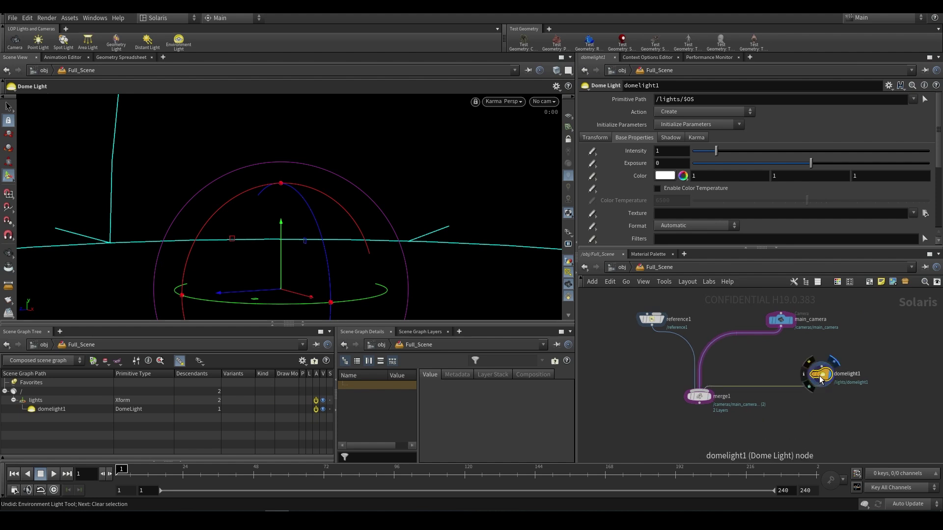
pyautogui.moveTo(821, 379); pyautogui.dragTo(817, 362)
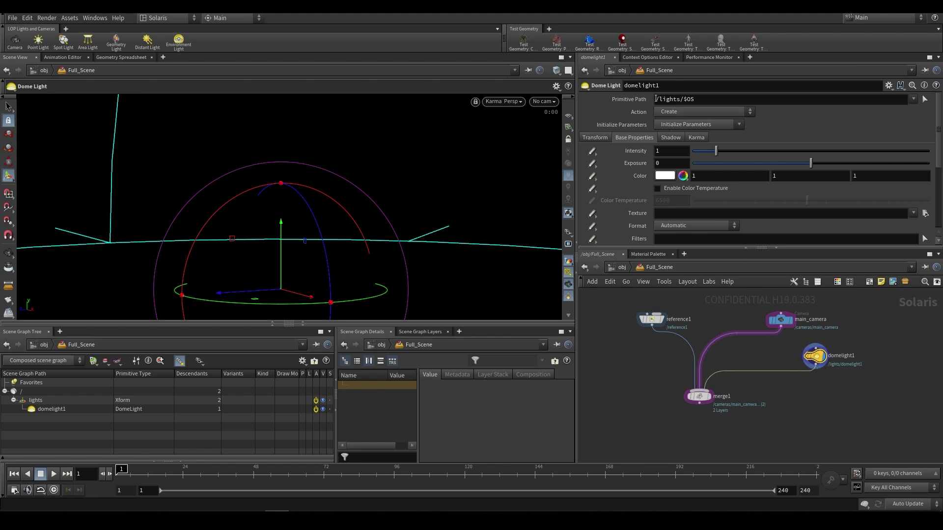
# - Check the dome light's primitive path and scene graph entry, and display merge1 to inspect the combined scene graph
pyautogui.moveTo(678, 99); pyautogui.dragTo(690, 99)
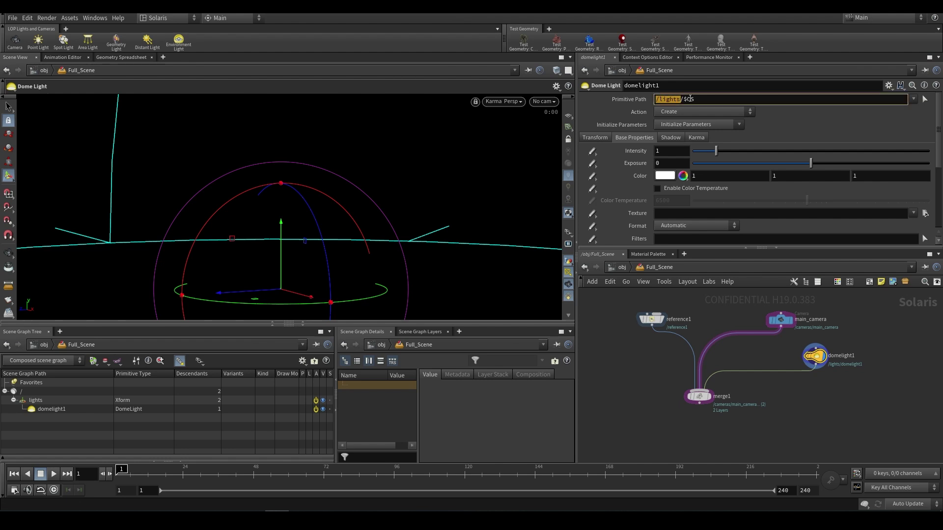
pyautogui.scroll(2, 847, 369)
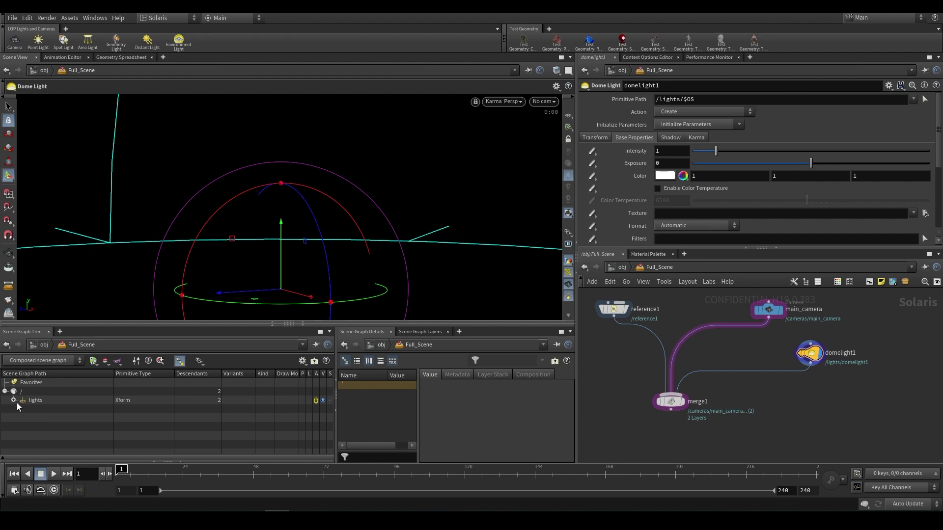
pyautogui.click(51, 409)
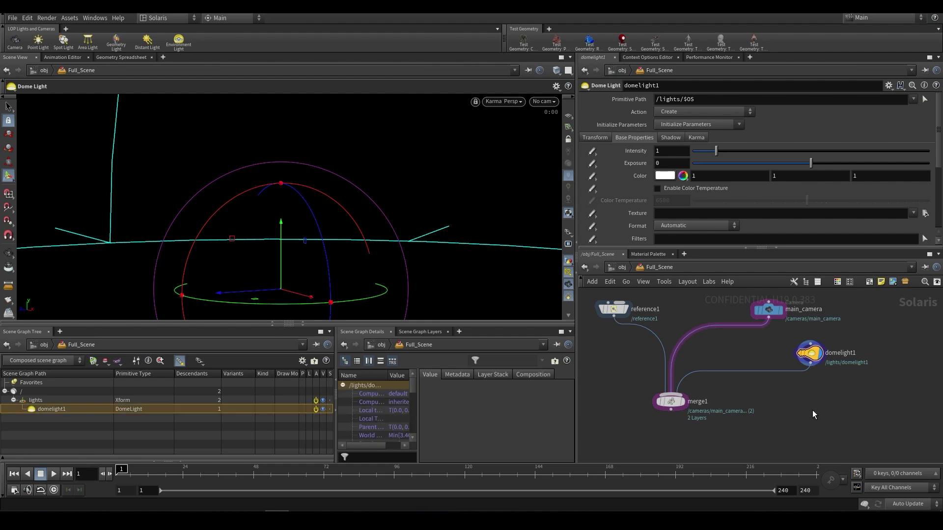
pyautogui.click(686, 404)
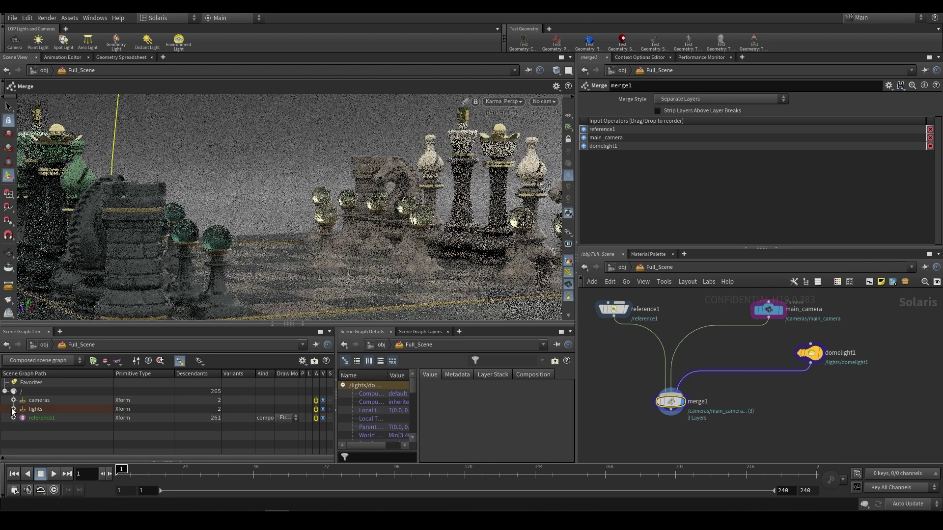
pyautogui.click(36, 417)
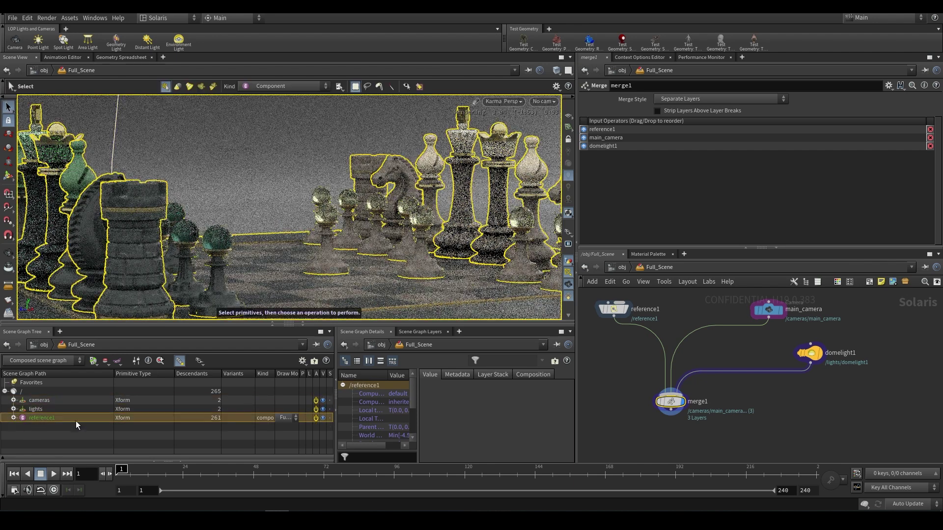
# - Rename the dome light node to ambient
pyautogui.click(808, 354)
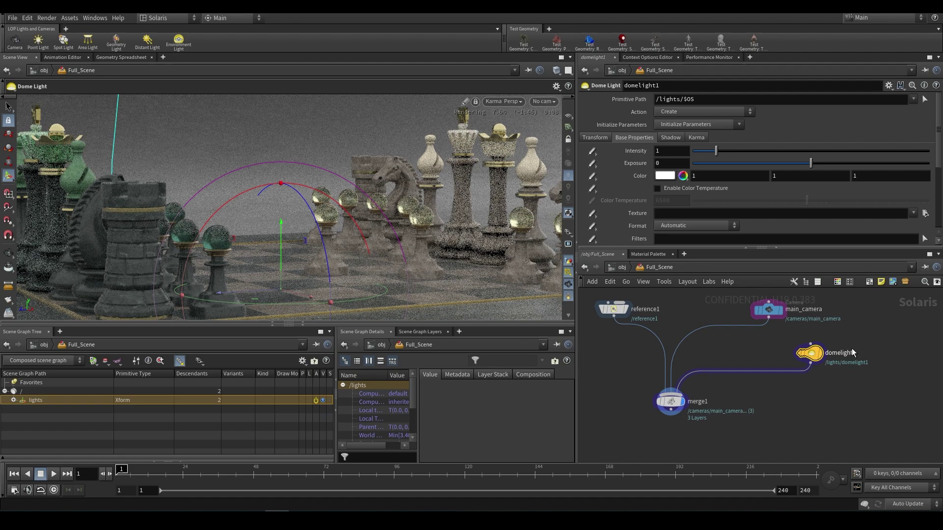
pyautogui.hotkey('ctrl', 'a')
pyautogui.write('ambient')
pyautogui.press('Return')
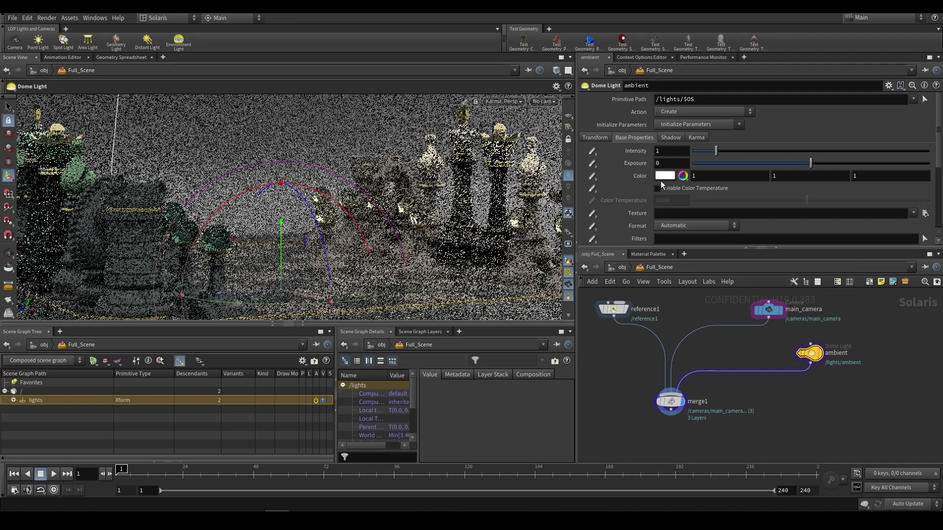
# - Load photo_studio_london_hall_4k.hdr from the $HIP/Textures folder as the ambient dome light's texture
pyautogui.click(925, 213)
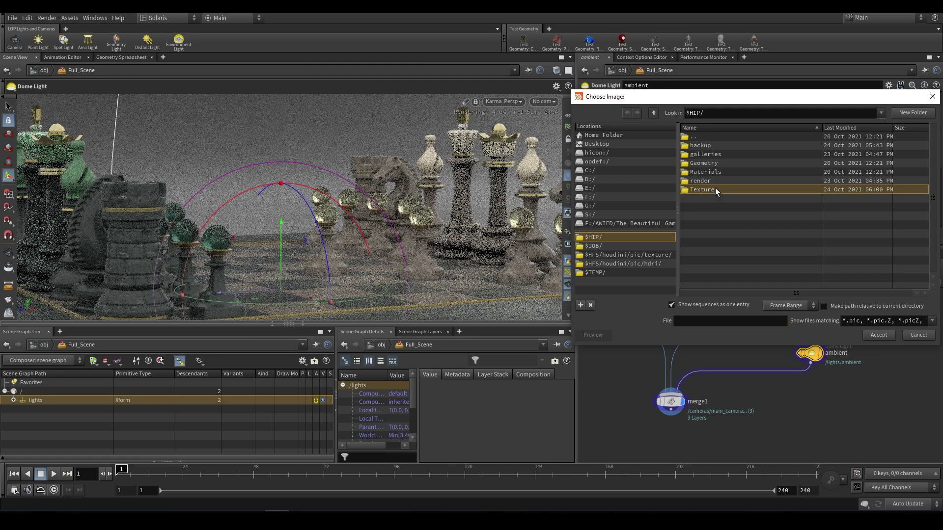
pyautogui.doubleClick(715, 189)
pyautogui.click(704, 218)
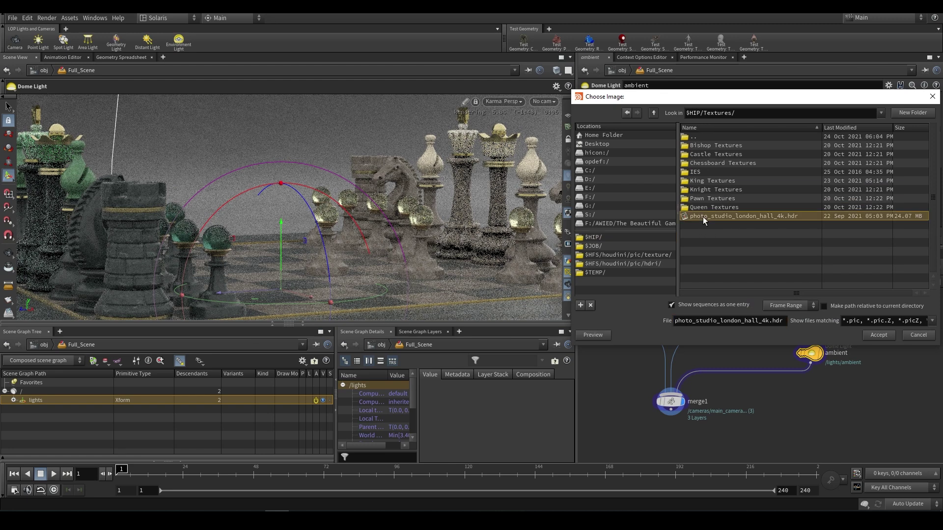
pyautogui.click(878, 335)
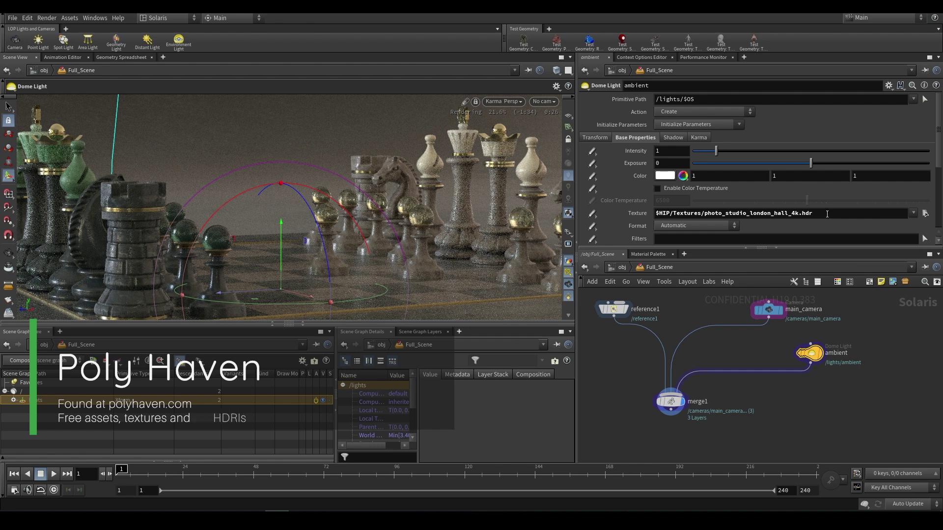
# - Select merge1 and switch the viewport renderer to Houdini GL
pyautogui.click(670, 402)
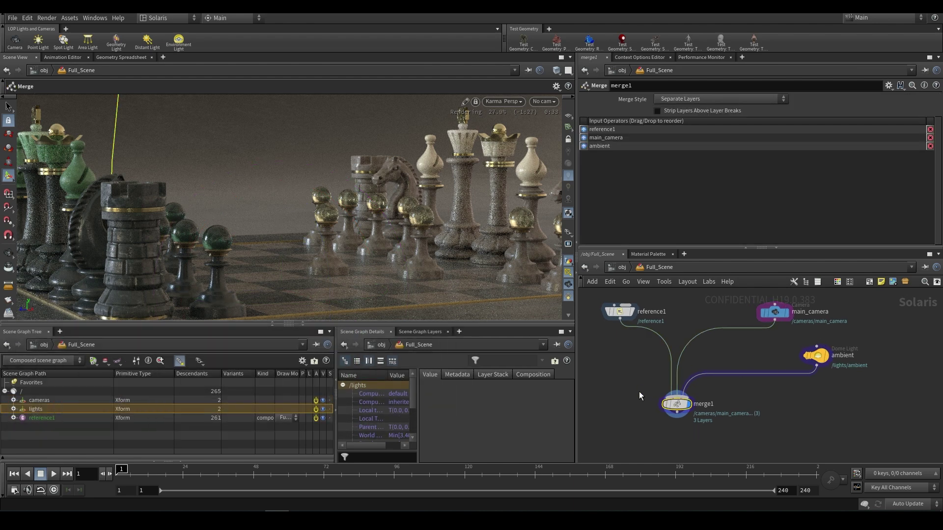
pyautogui.click(9, 254)
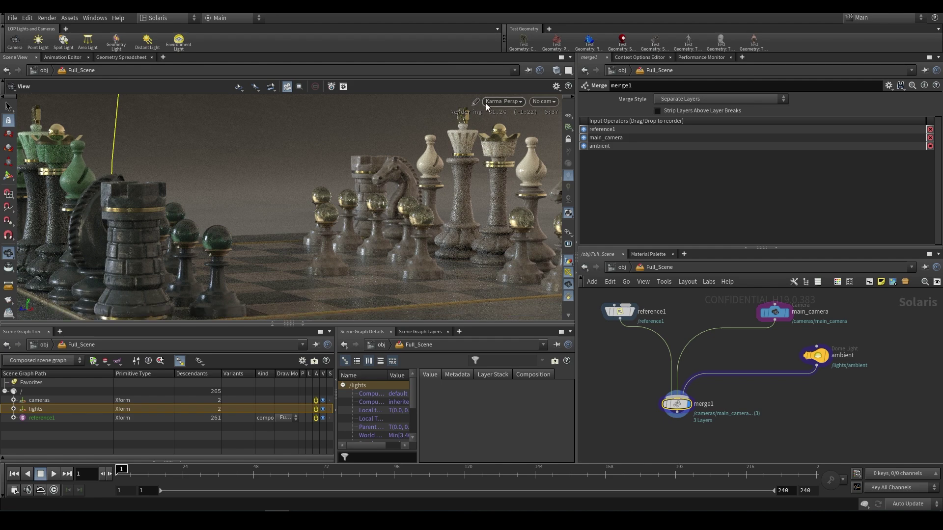
pyautogui.click(503, 102)
pyautogui.click(491, 131)
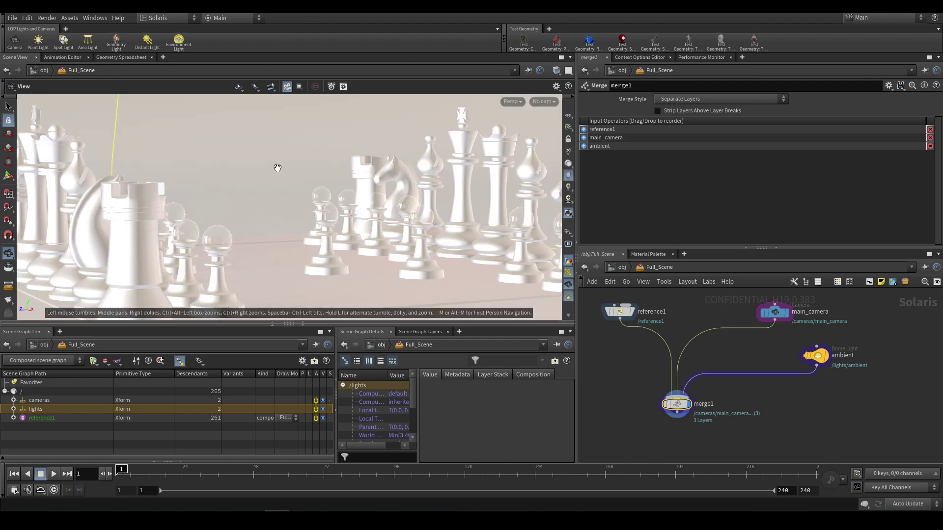
# - Create a spot light from a viewpoint directly above the chessboard, aimed straight down at the pieces
pyautogui.moveTo(277, 168); pyautogui.dragTo(333, 226, button='right')
pyautogui.moveTo(332, 226); pyautogui.dragTo(319, 273)
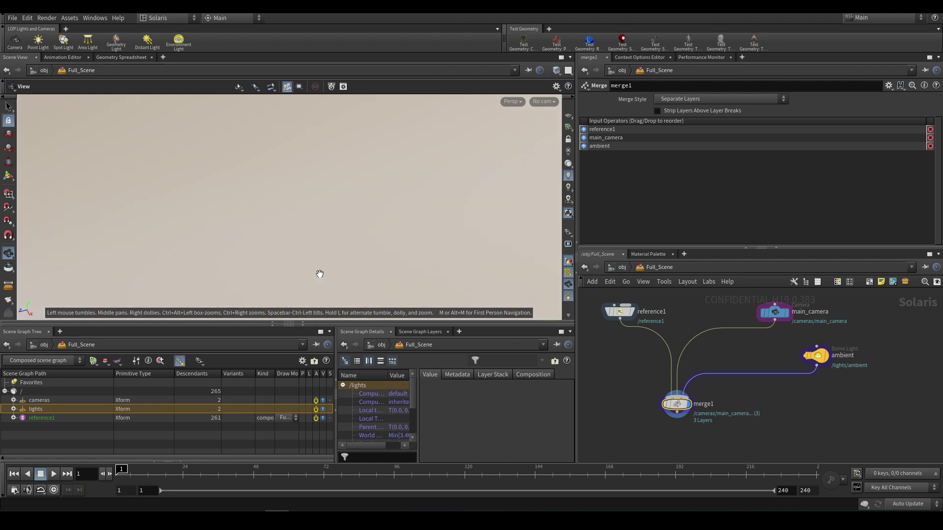
pyautogui.moveTo(320, 273); pyautogui.dragTo(328, 231, button='middle')
pyautogui.moveTo(328, 231); pyautogui.dragTo(277, 302)
pyautogui.moveTo(277, 302); pyautogui.dragTo(309, 201, button='middle')
pyautogui.moveTo(310, 202); pyautogui.dragTo(290, 233)
pyautogui.moveTo(319, 164); pyautogui.dragTo(323, 173, button='middle')
pyautogui.scroll(1, 317, 177)
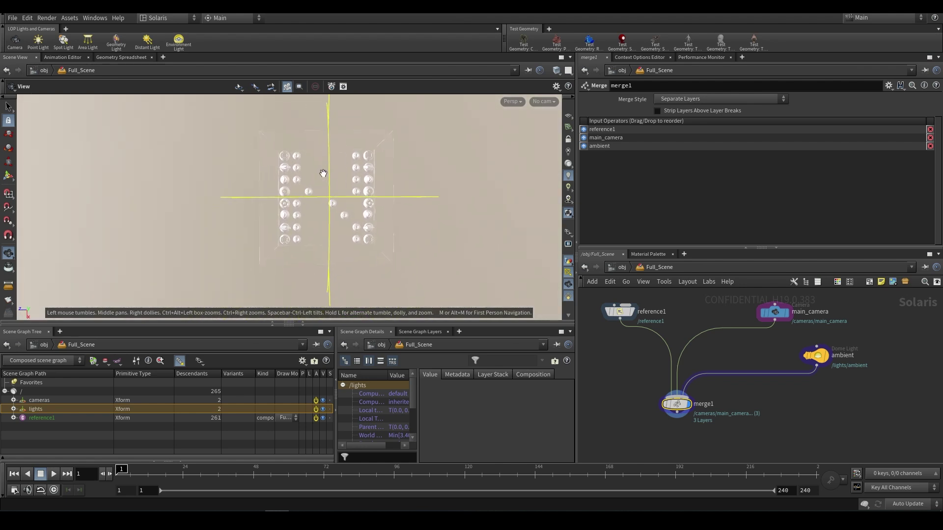
pyautogui.click(63, 41)
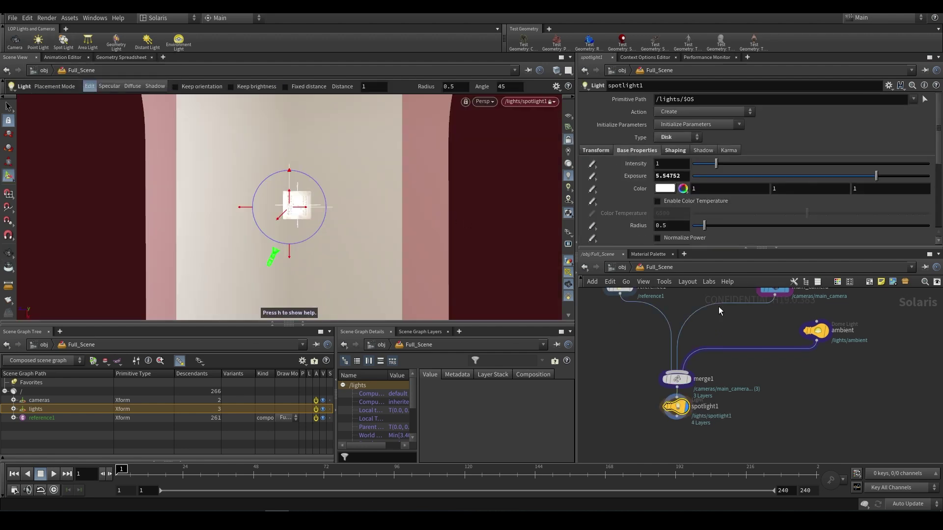
# - Look through main_camera in the viewport
pyautogui.click(488, 101)
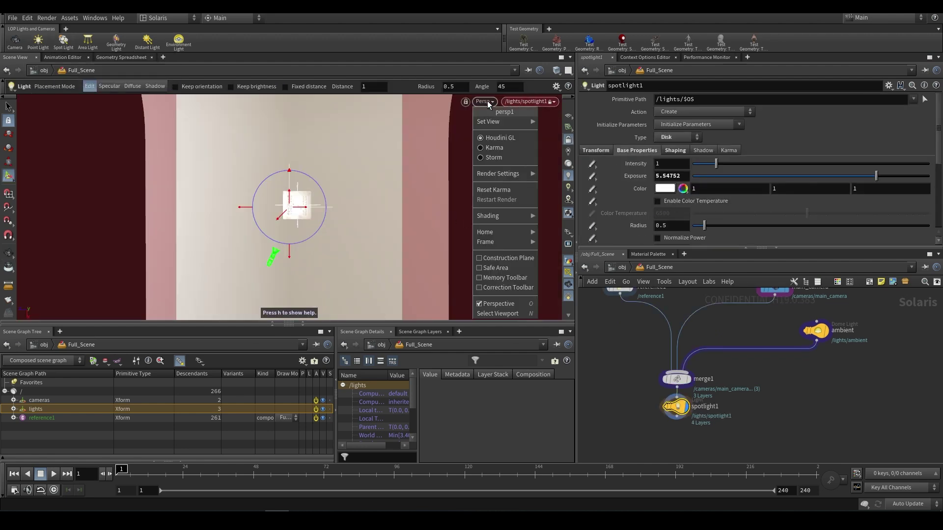
pyautogui.click(520, 103)
pyautogui.click(532, 113)
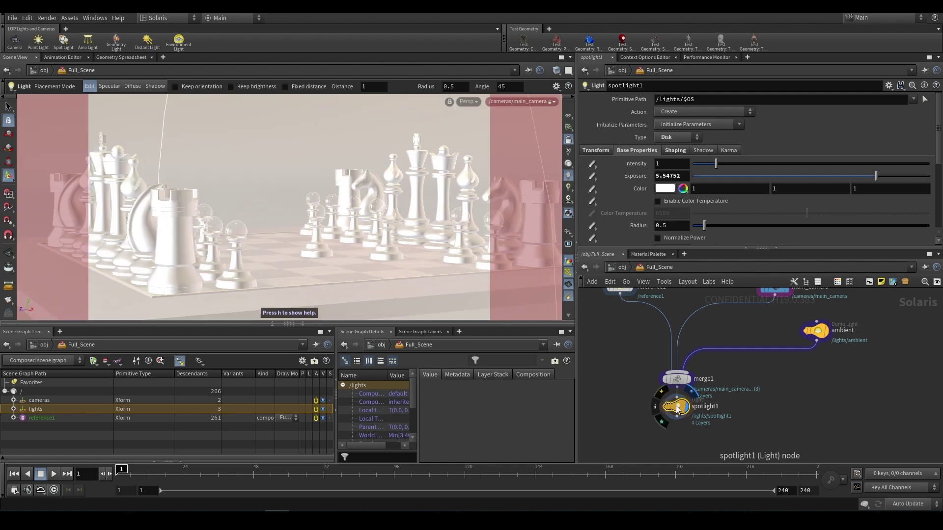
# - Insert spotlight1 into the wire between ambient and merge1, then display merge1 and move it lower in the network
pyautogui.moveTo(677, 406); pyautogui.dragTo(765, 362)
pyautogui.click(687, 379)
pyautogui.moveTo(682, 380); pyautogui.dragTo(682, 411)
# - Switch the viewport renderer to Karma and look through main_camera
pyautogui.click(508, 103)
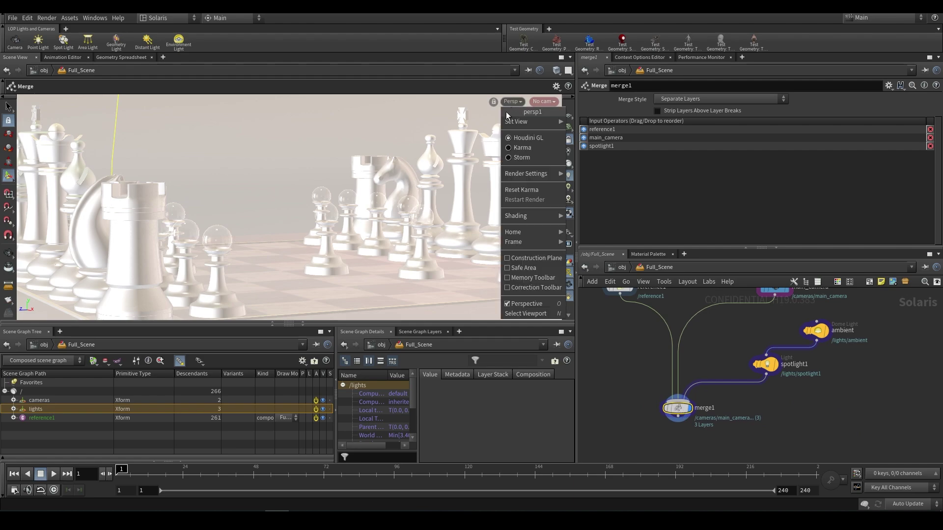
pyautogui.click(520, 146)
pyautogui.click(544, 102)
pyautogui.click(559, 111)
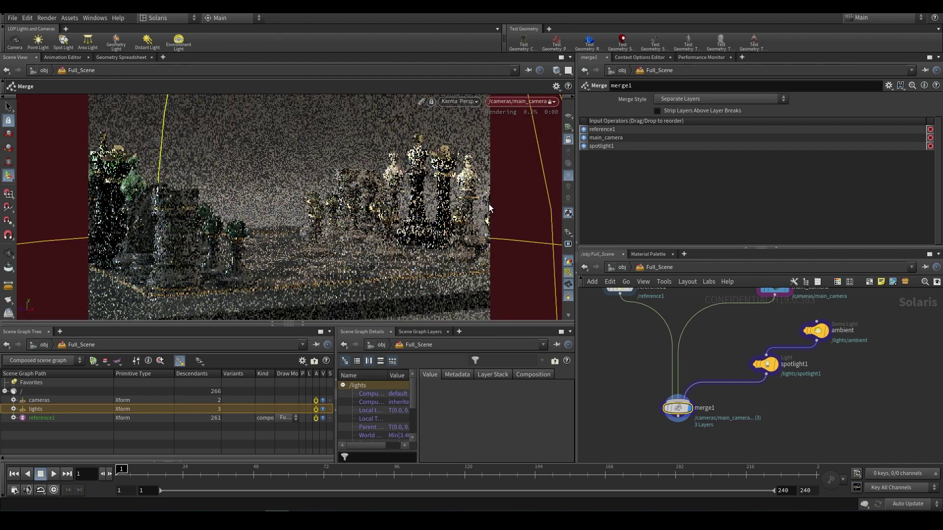
# - Bypass spotlight1 and re-enable it to compare the render with and without its light
pyautogui.click(767, 364)
pyautogui.scroll(1, 771, 361)
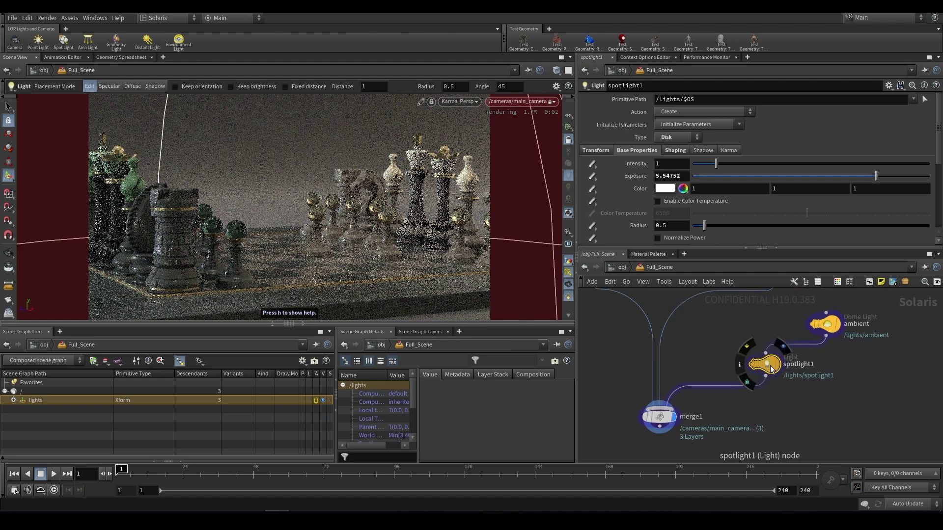
pyautogui.click(749, 350)
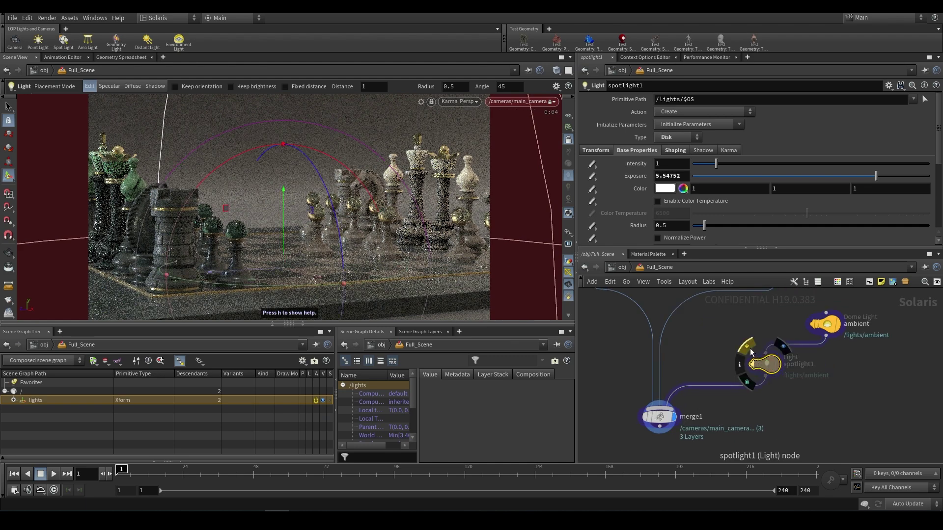
pyautogui.click(750, 349)
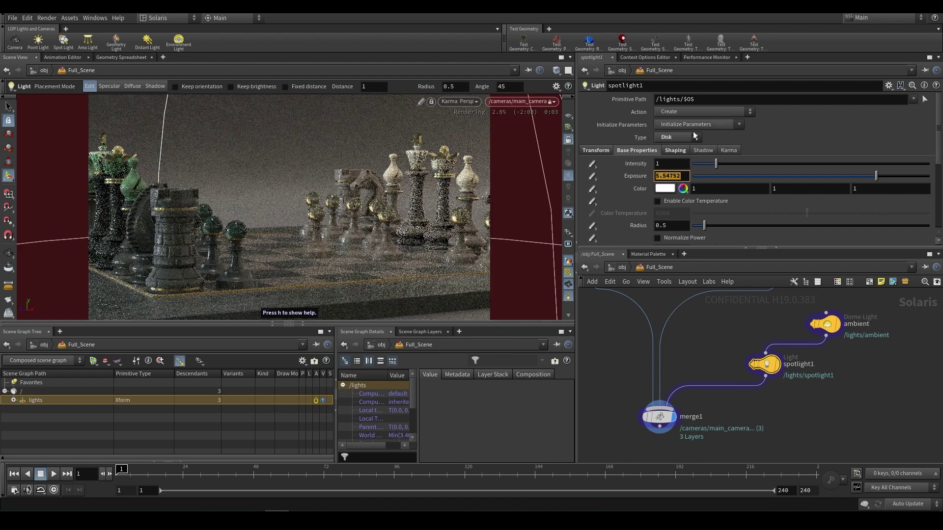
# - Enable color temperature on spotlight1 and set it to 3200
pyautogui.click(657, 202)
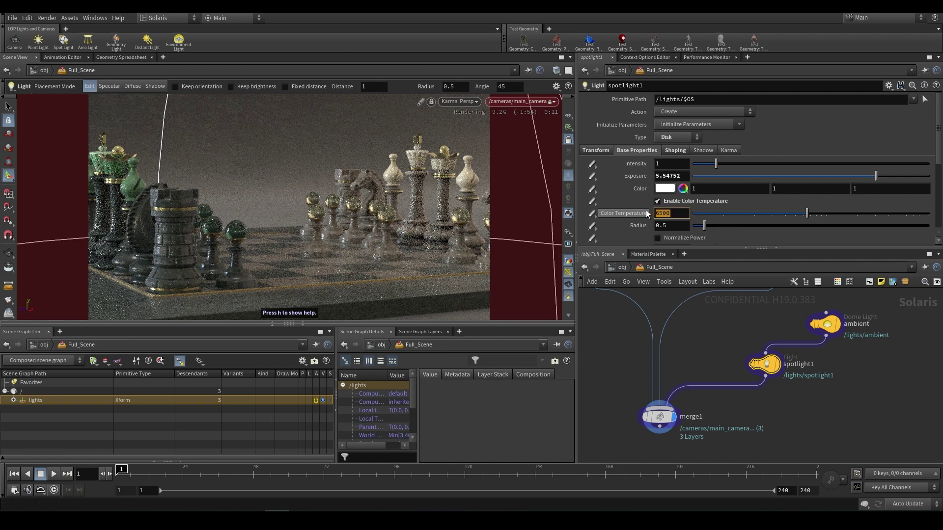
pyautogui.write('3200')
pyautogui.press('Return')
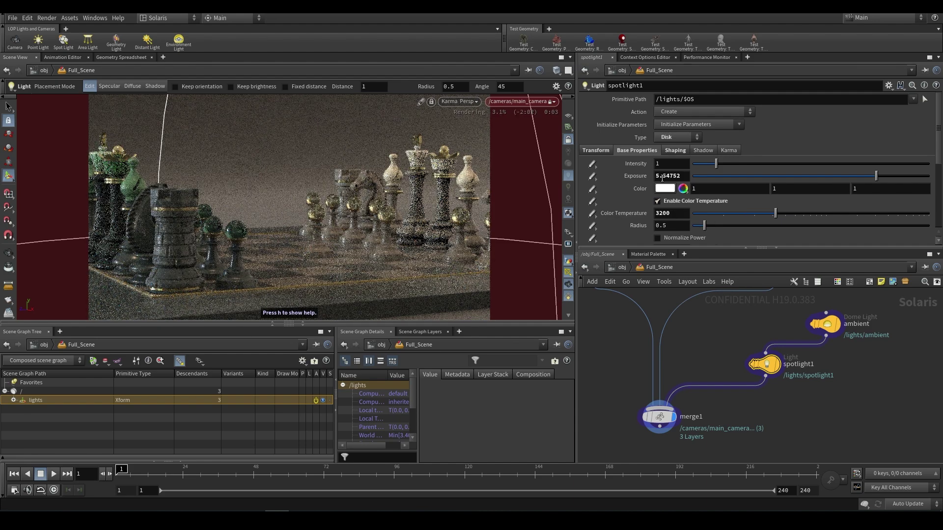
# - Try an exposure of 10 on spotlight1 and settle on 8
pyautogui.click(678, 180)
pyautogui.write('10')
pyautogui.press('Return')
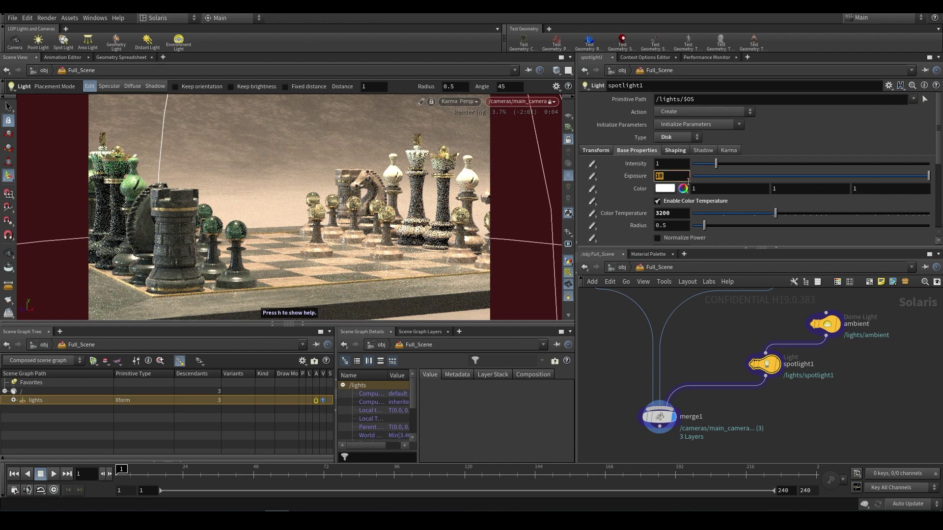
pyautogui.write('8')
pyautogui.press('Return')
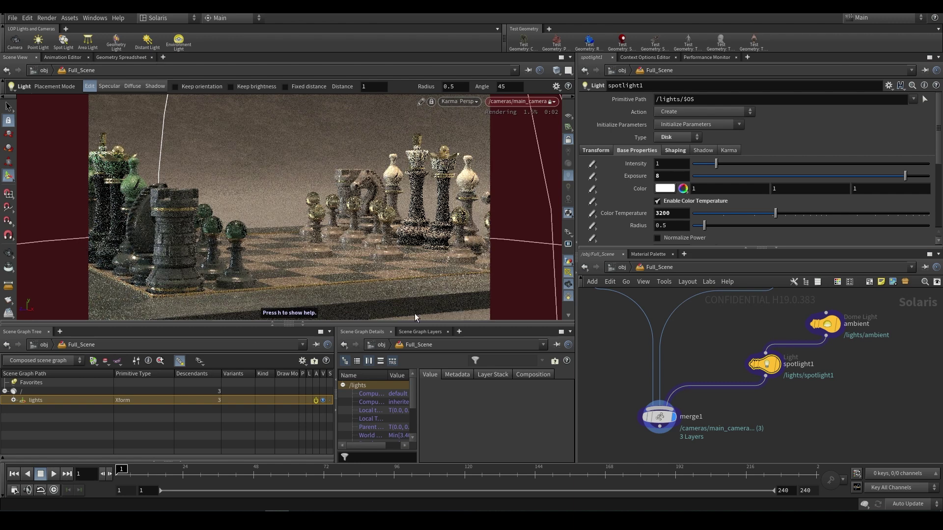
# - Release the view's tie to main_camera and switch the viewport renderer to Houdini GL
pyautogui.moveTo(788, 413); pyautogui.dragTo(777, 403, button='middle')
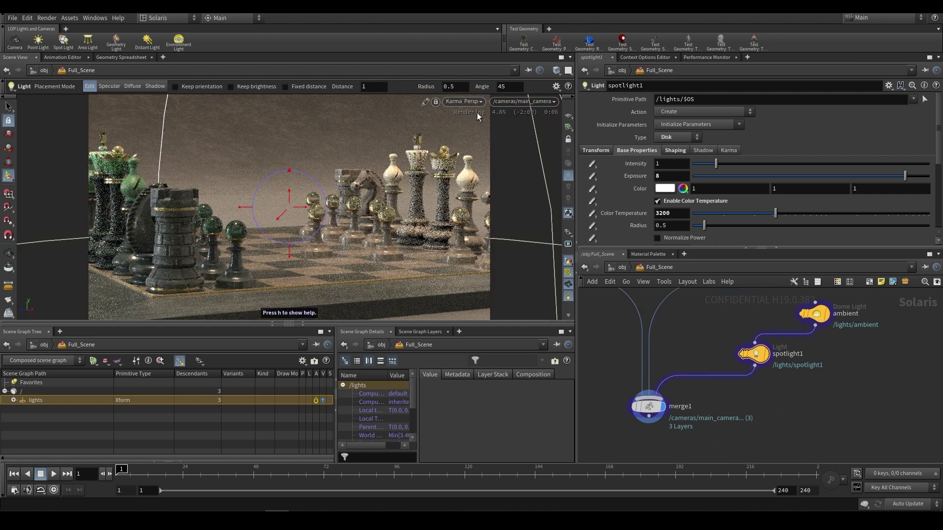
pyautogui.click(465, 101)
pyautogui.click(453, 137)
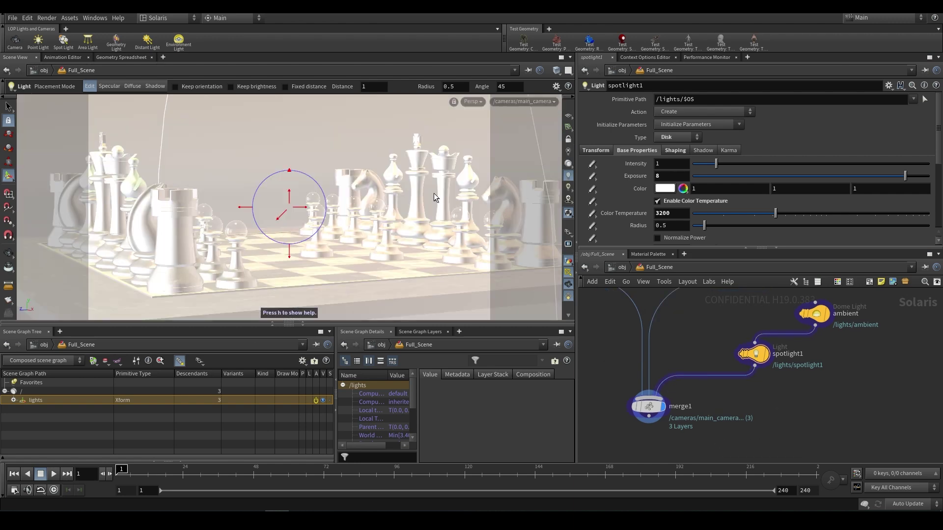
# - Leave main_camera for a low free view of the whole chessboard and create an area light from that view
pyautogui.click(12, 251)
pyautogui.moveTo(418, 191); pyautogui.dragTo(217, 223)
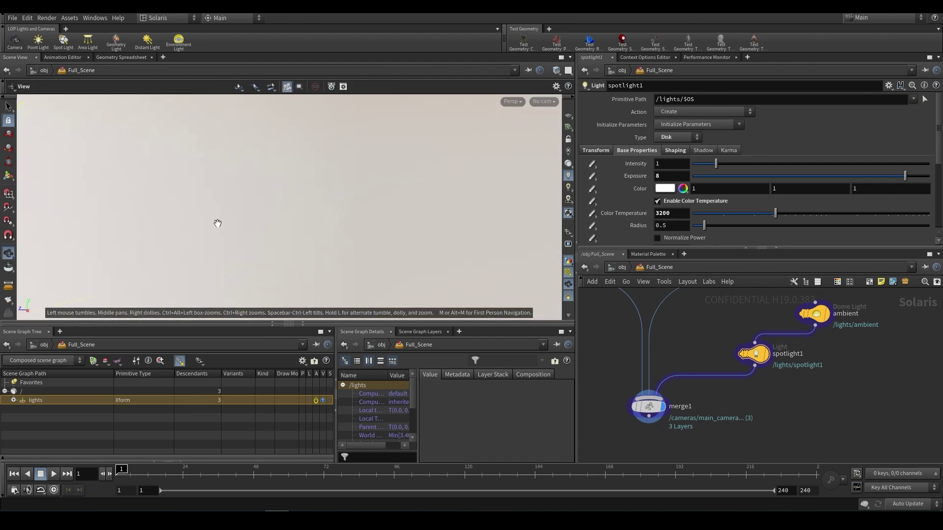
pyautogui.moveTo(365, 172); pyautogui.dragTo(141, 225)
pyautogui.moveTo(364, 236); pyautogui.dragTo(301, 246)
pyautogui.moveTo(301, 246); pyautogui.dragTo(330, 201, button='right')
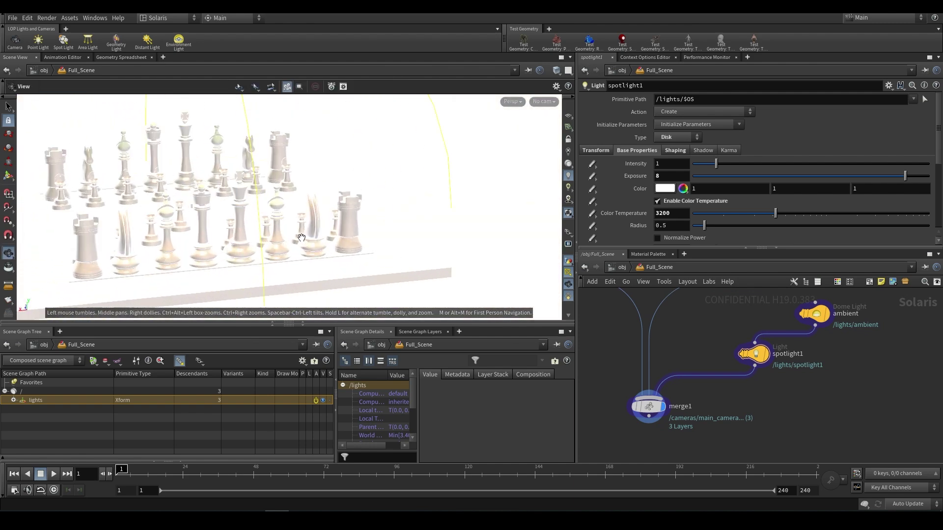
pyautogui.moveTo(330, 200); pyautogui.dragTo(183, 197)
pyautogui.moveTo(183, 197); pyautogui.dragTo(280, 231, button='middle')
pyautogui.moveTo(280, 231); pyautogui.dragTo(290, 225, button='right')
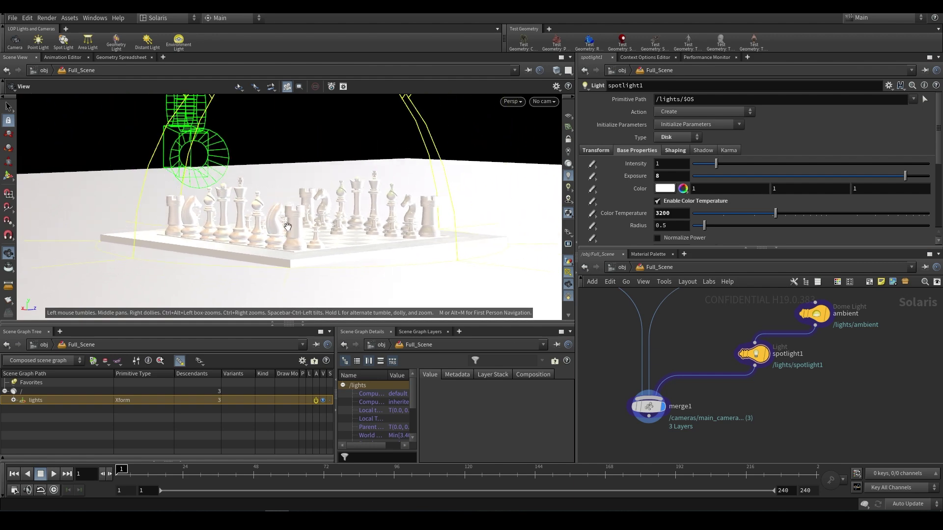
pyautogui.moveTo(297, 238); pyautogui.dragTo(275, 223)
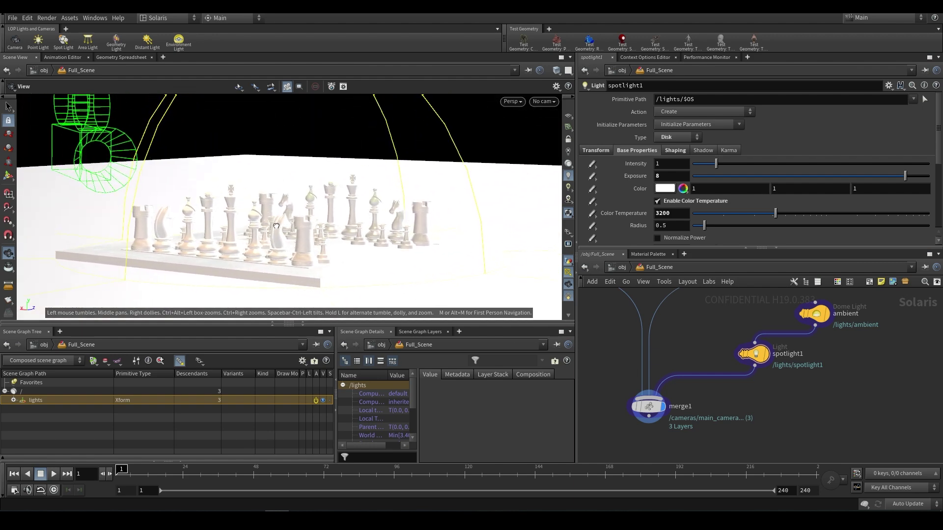
pyautogui.click(89, 43)
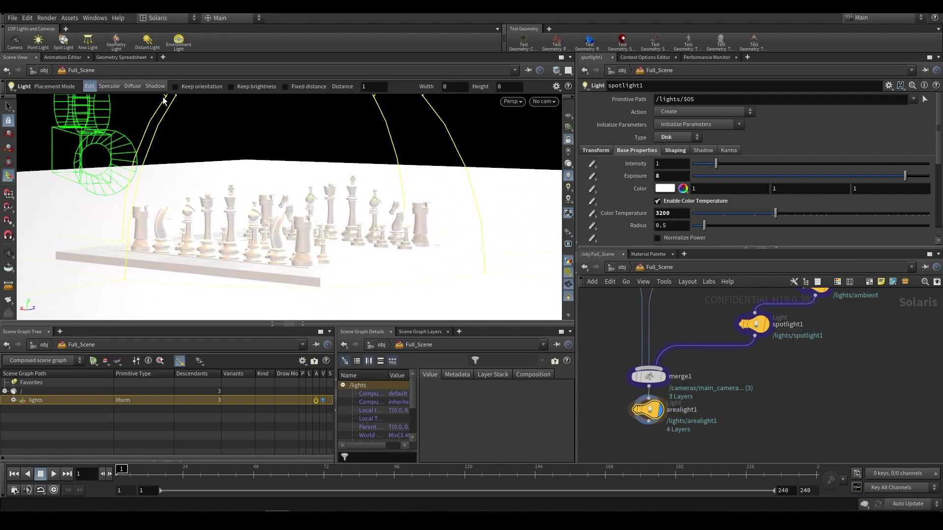
# - Set the viewport renderer to Karma and switch the view from the new area light to main_camera
pyautogui.click(491, 102)
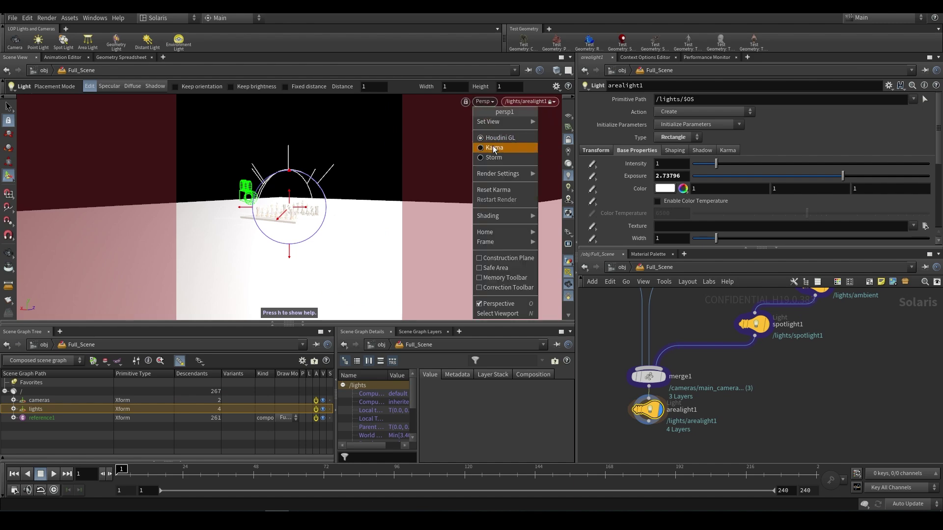
pyautogui.click(491, 146)
pyautogui.click(531, 102)
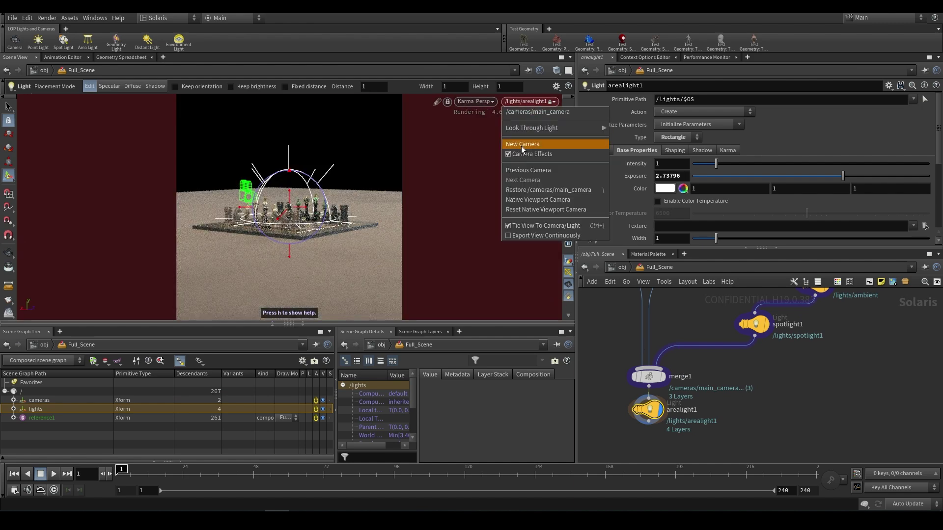
pyautogui.click(529, 116)
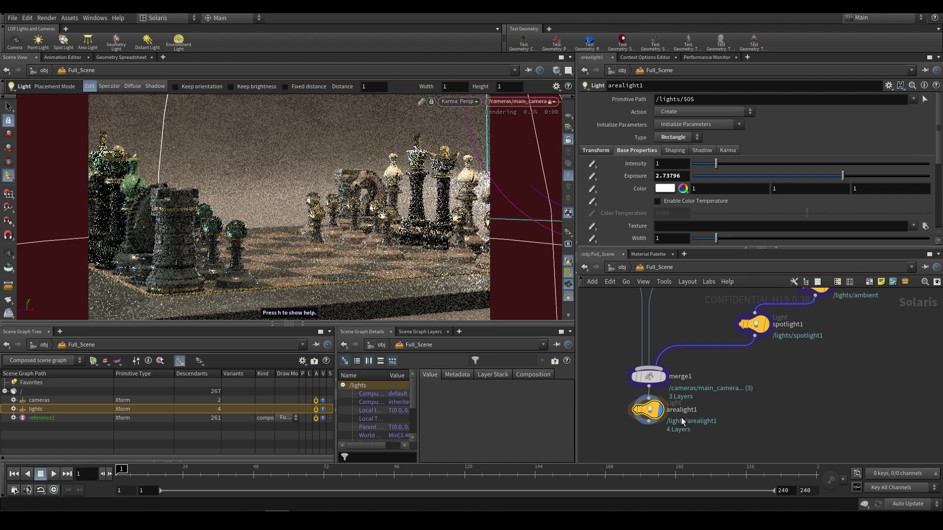
# - Insert arealight1 between spotlight1 and merge1 in the network and select merge1
pyautogui.moveTo(634, 407); pyautogui.dragTo(707, 347)
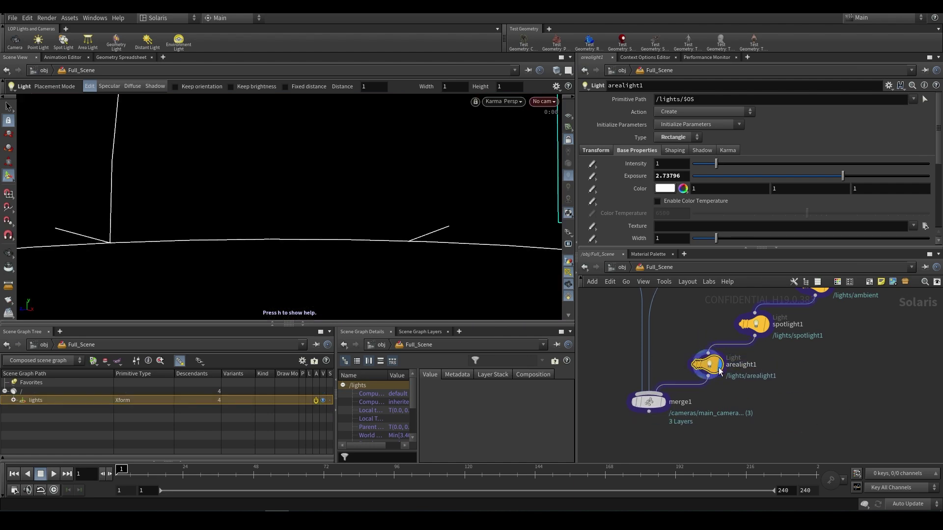
pyautogui.click(650, 403)
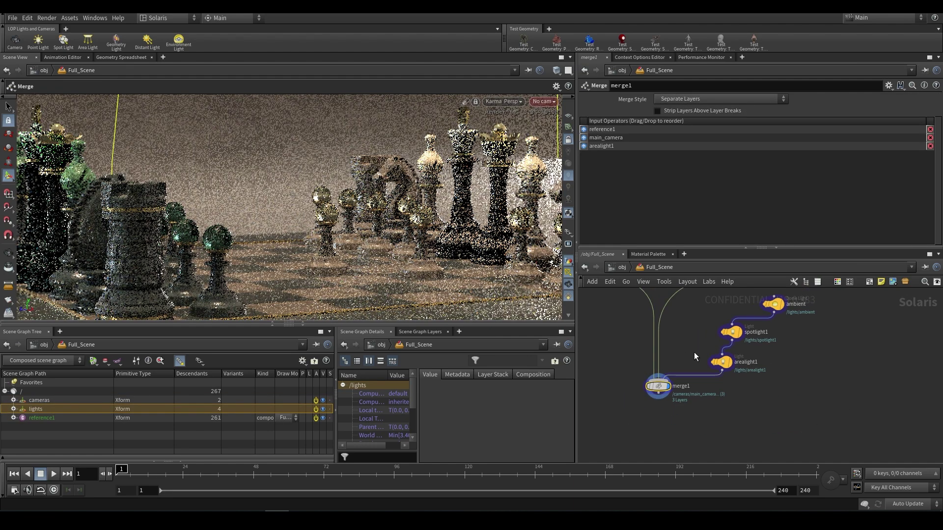
pyautogui.moveTo(769, 329); pyautogui.dragTo(748, 329)
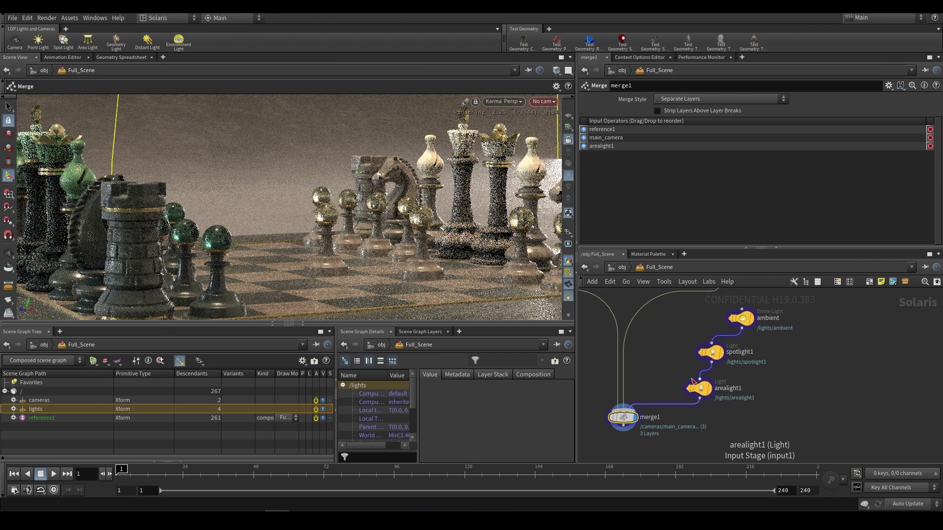
# - Try the straight network wiring style and return to the curved one
pyautogui.scroll(-2, 760, 422)
pyautogui.hotkey('shift', 's')
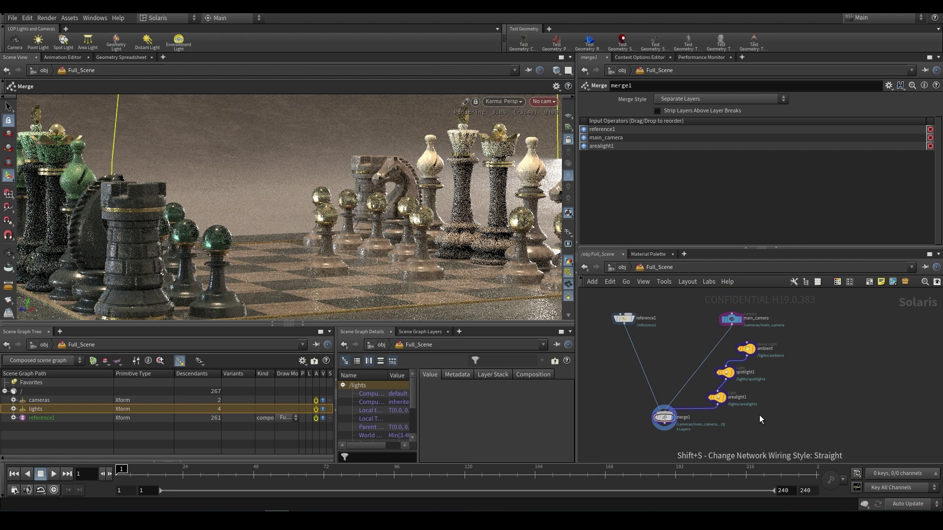
pyautogui.hotkey('shift', 's')
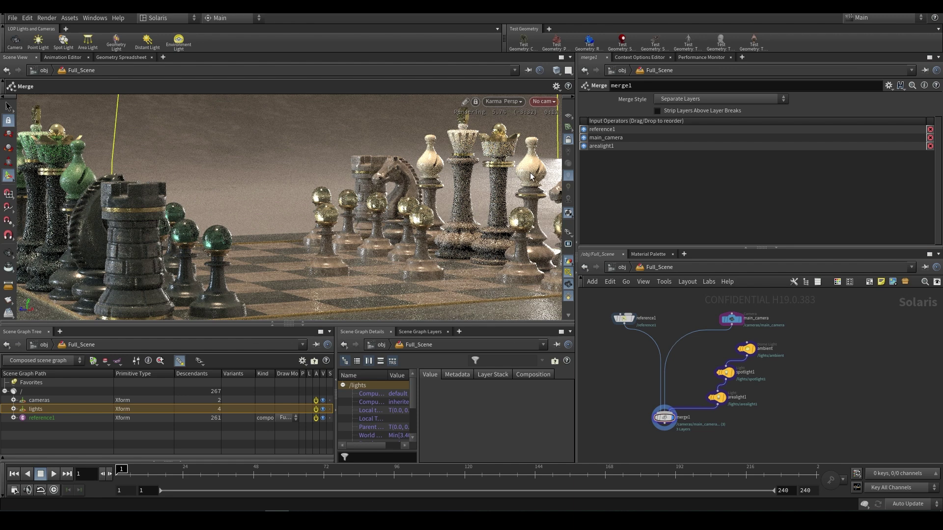
# - Reposition arealight1 with its viewport handles so it sits beside the chessboard, outside main_camera's frame
pyautogui.click(716, 397)
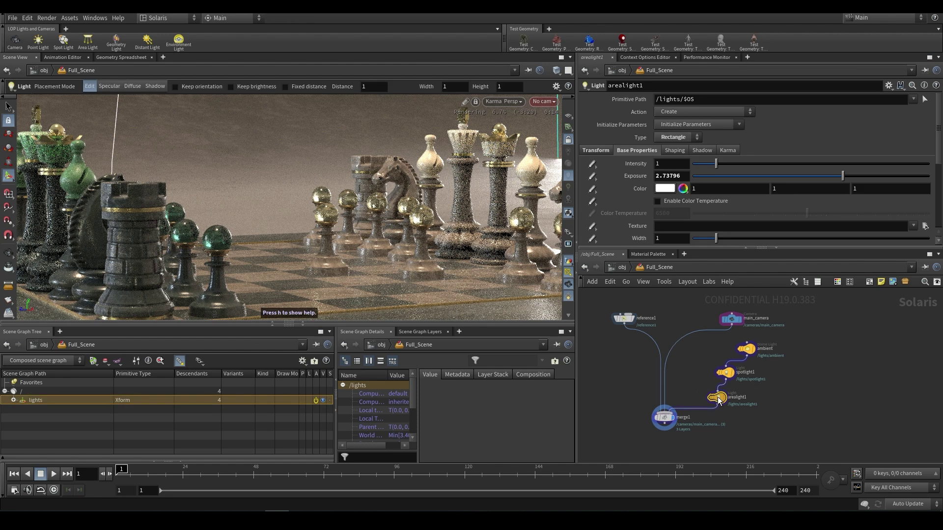
pyautogui.click(490, 102)
pyautogui.click(508, 96)
pyautogui.press('Escape')
pyautogui.scroll(-8, 407, 190)
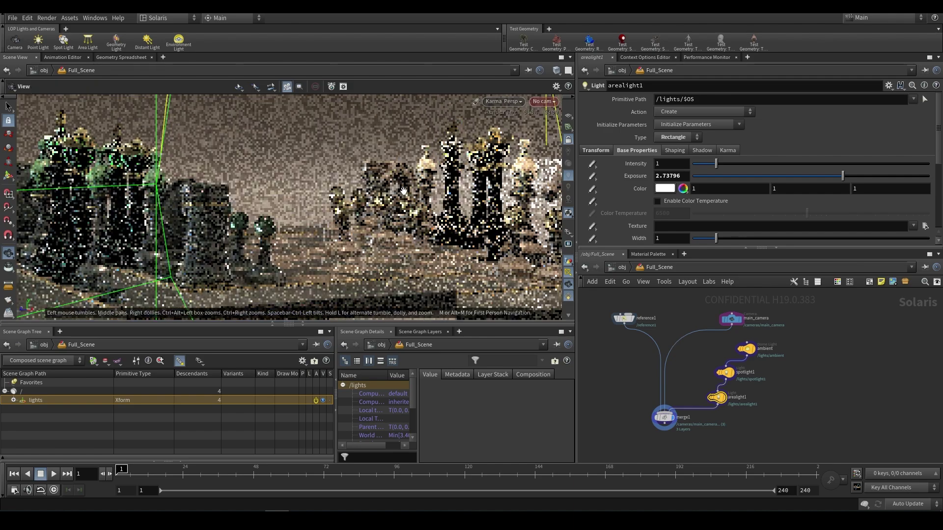
pyautogui.moveTo(395, 191); pyautogui.dragTo(388, 201)
pyautogui.scroll(-5, 388, 202)
pyautogui.press('Return')
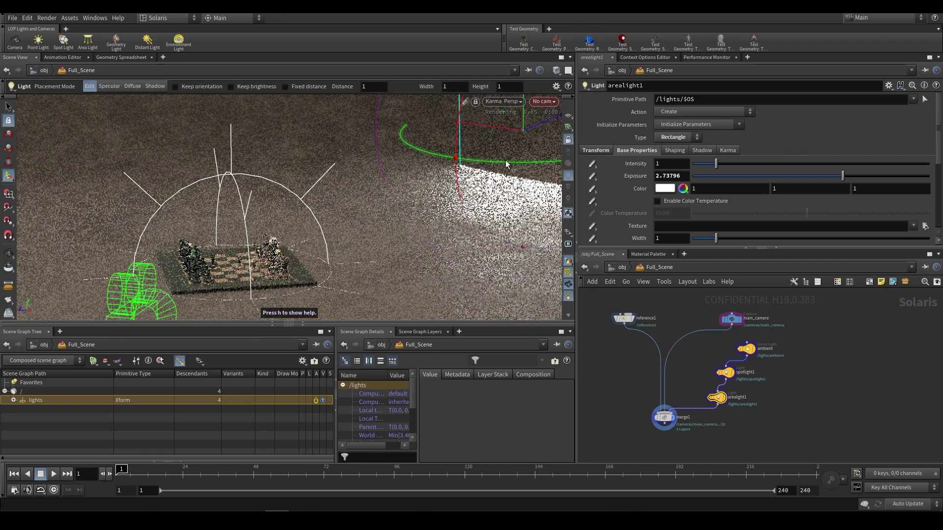
pyautogui.moveTo(543, 126); pyautogui.dragTo(495, 140)
pyautogui.moveTo(479, 177); pyautogui.dragTo(496, 216)
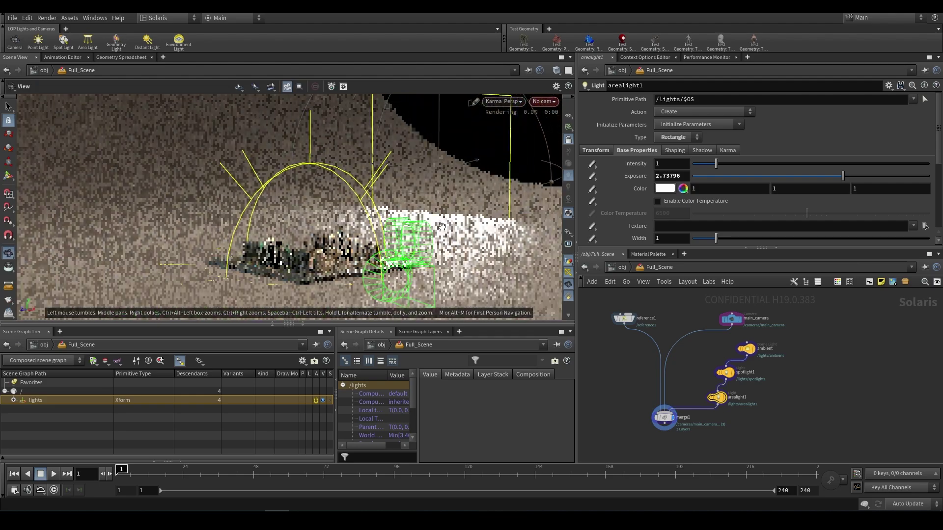
# - Look through main_camera and review the Karma render with the dome, spot and area lights
pyautogui.click(543, 102)
pyautogui.click(562, 112)
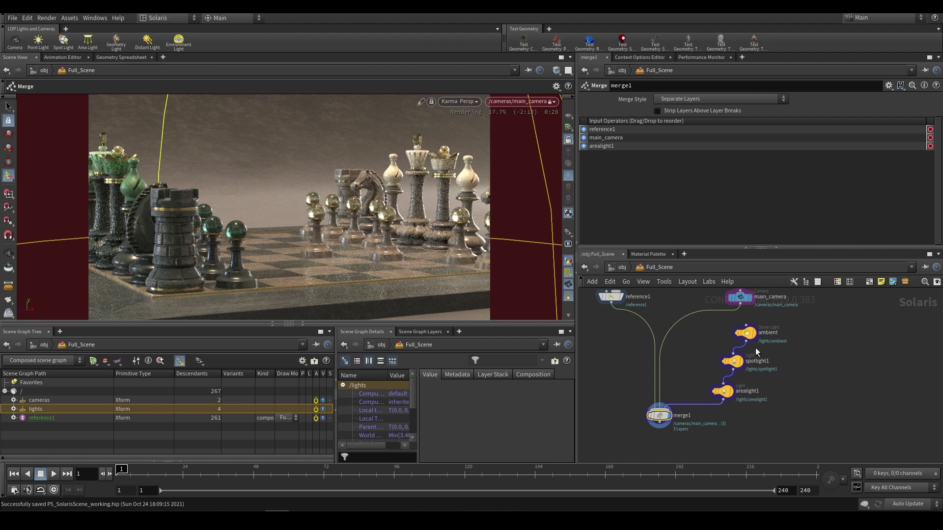
pyautogui.moveTo(740, 367)
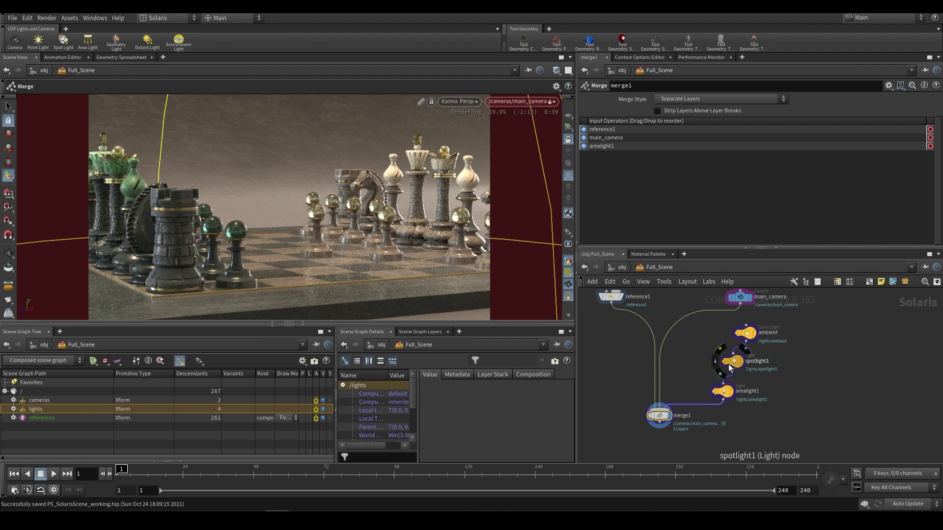
pyautogui.moveTo(728, 396)
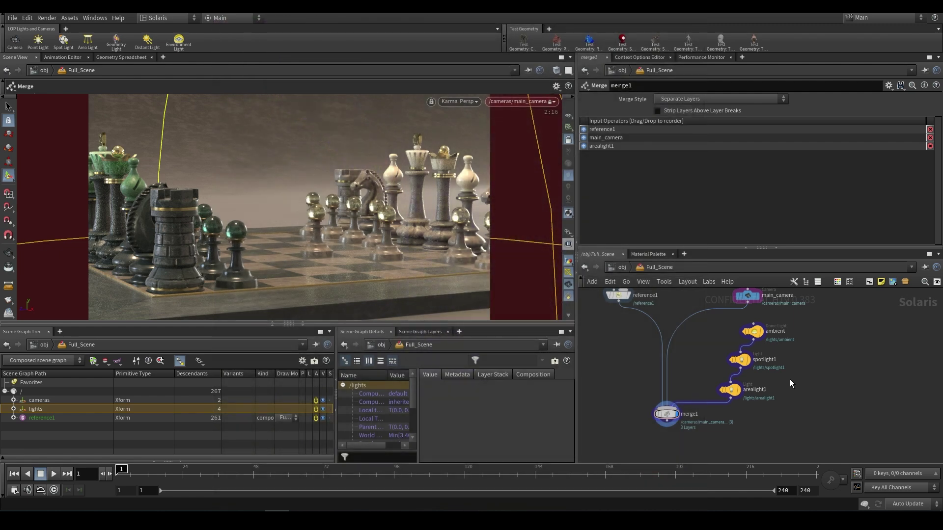
pyautogui.moveTo(788, 361); pyautogui.dragTo(789, 363, button='middle')
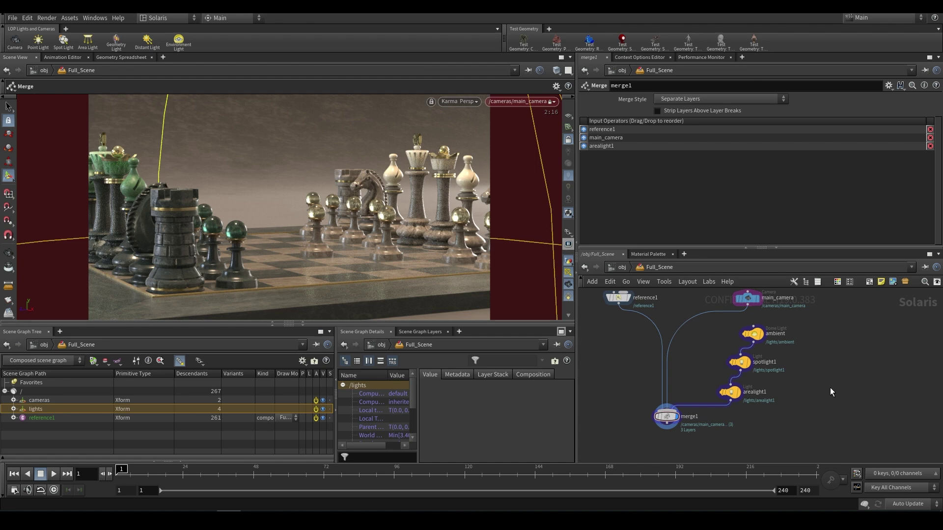
# - Select spotlight1 and look through it in the viewport
pyautogui.click(740, 363)
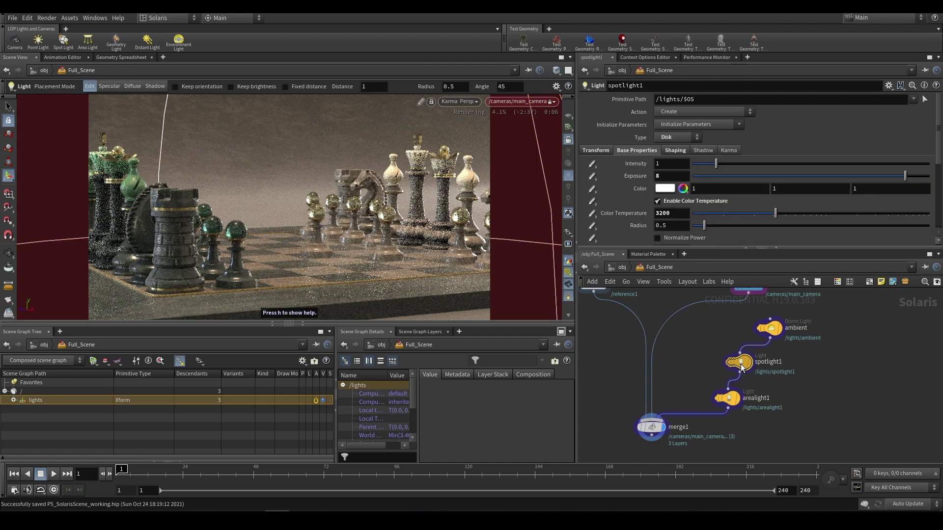
pyautogui.moveTo(742, 368); pyautogui.dragTo(750, 372)
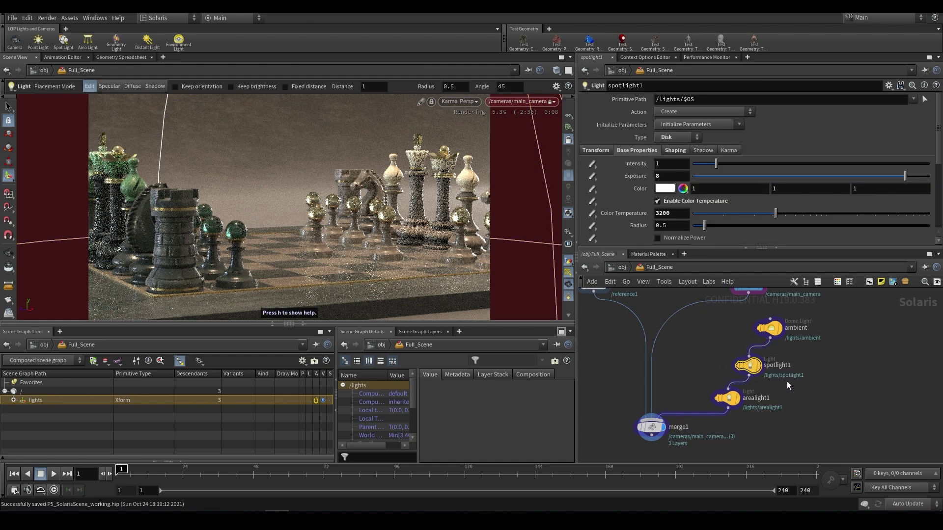
pyautogui.click(513, 102)
pyautogui.click(513, 102)
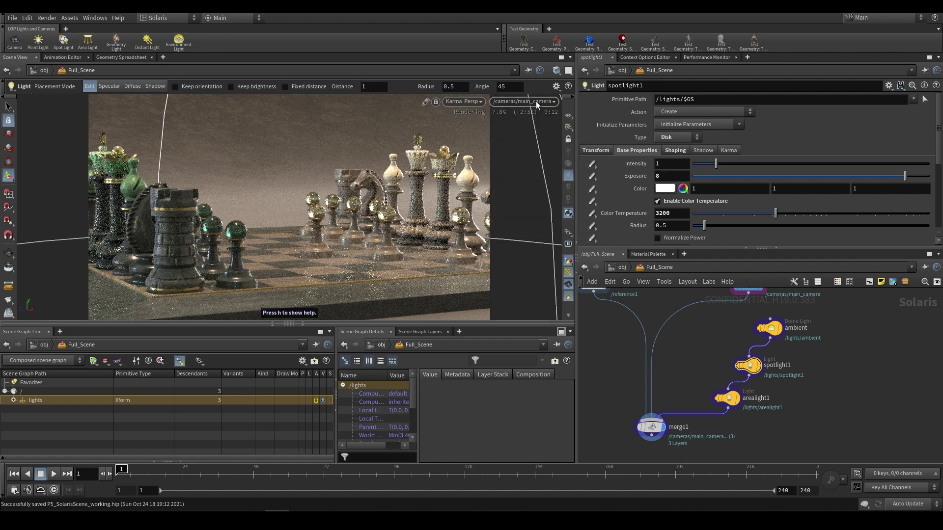
pyautogui.click(525, 102)
pyautogui.moveTo(565, 129)
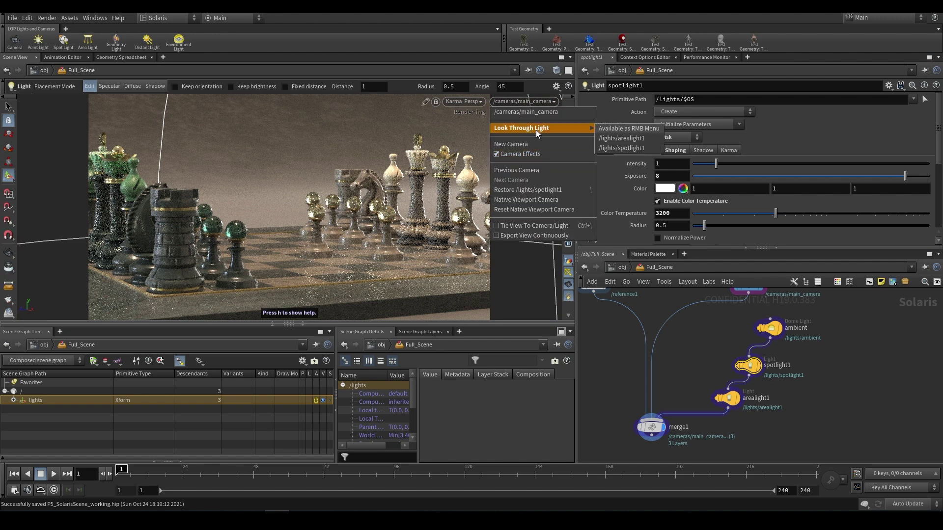
pyautogui.click(638, 150)
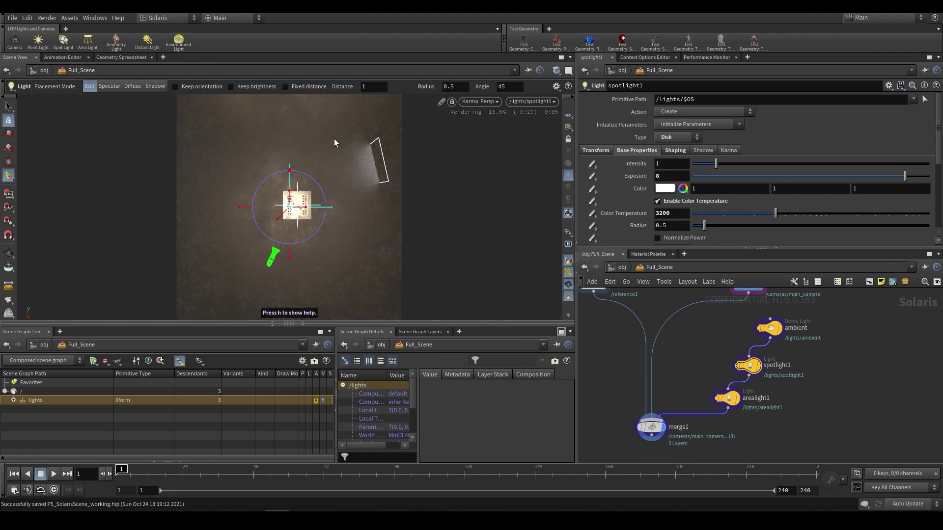
# - Bypass the ambient dome light and arealight1 to isolate spotlight1's illumination
pyautogui.click(675, 150)
pyautogui.click(770, 336)
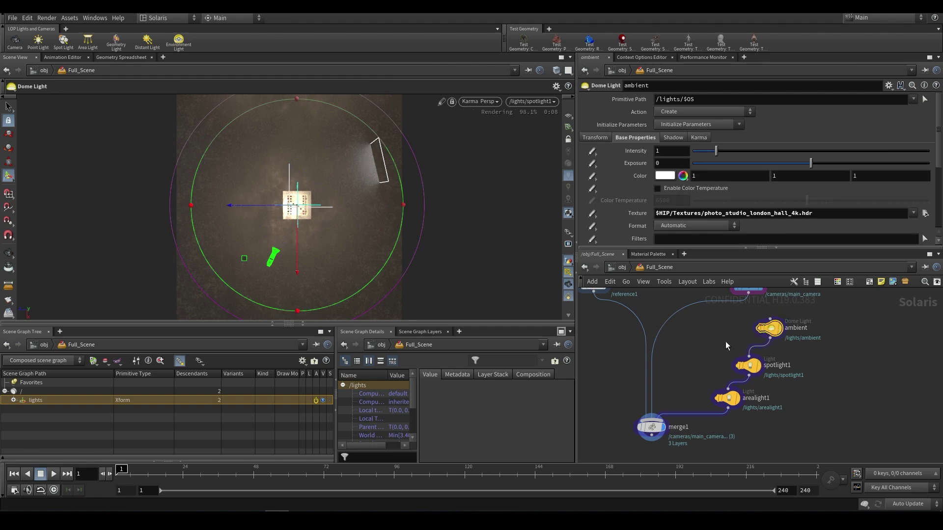
pyautogui.click(756, 317)
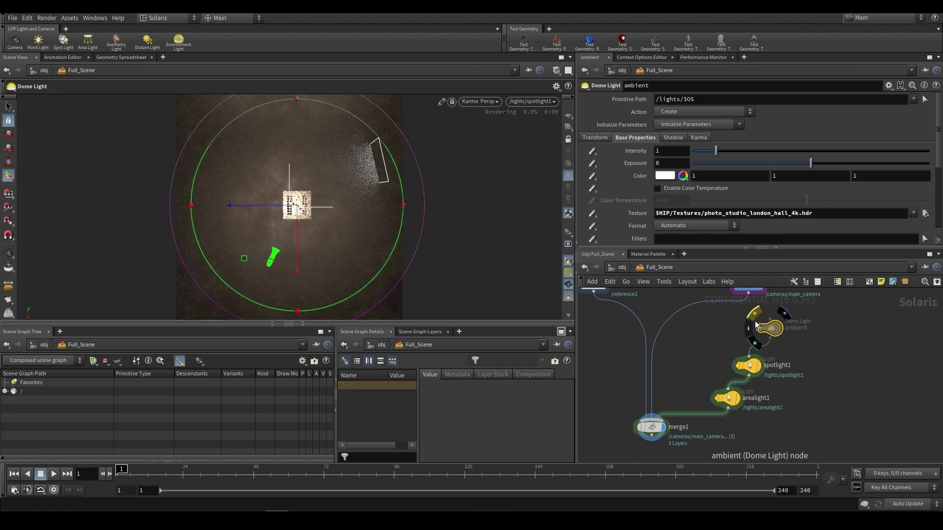
pyautogui.click(712, 385)
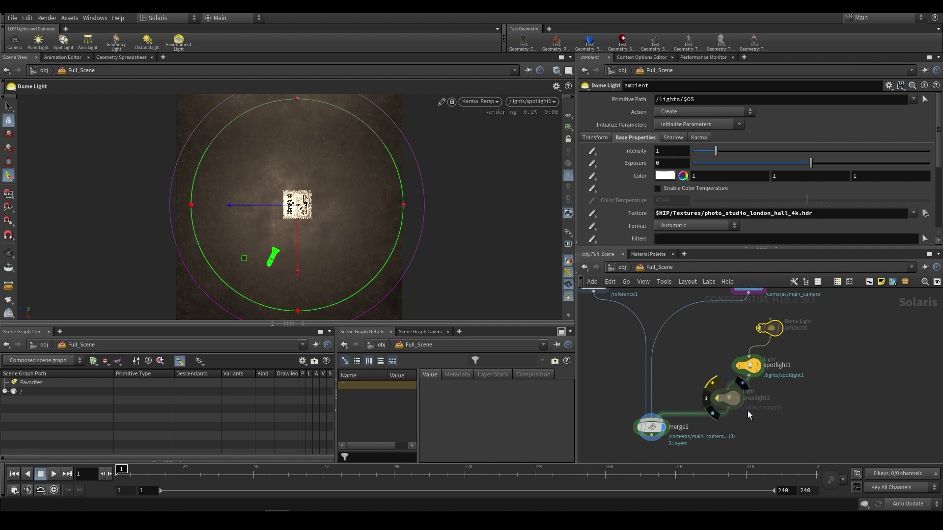
# - Select spotlight1 and enable IES in its shaping parameters
pyautogui.click(749, 366)
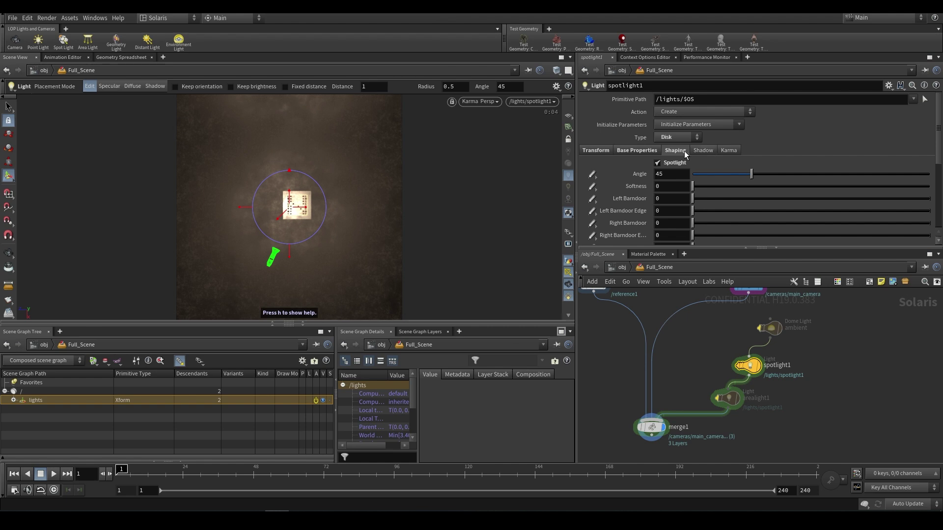
pyautogui.click(638, 150)
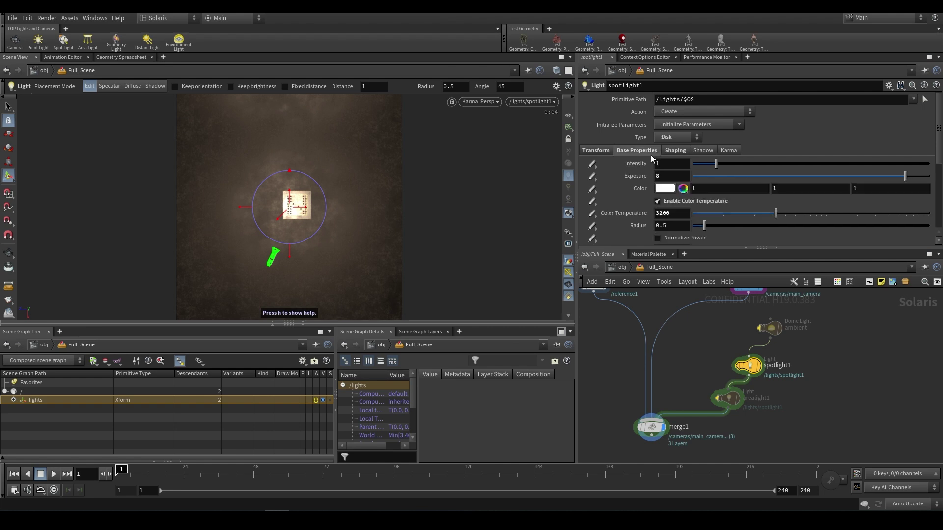
pyautogui.click(676, 150)
pyautogui.scroll(-2, 644, 189)
pyautogui.scroll(-2, 643, 189)
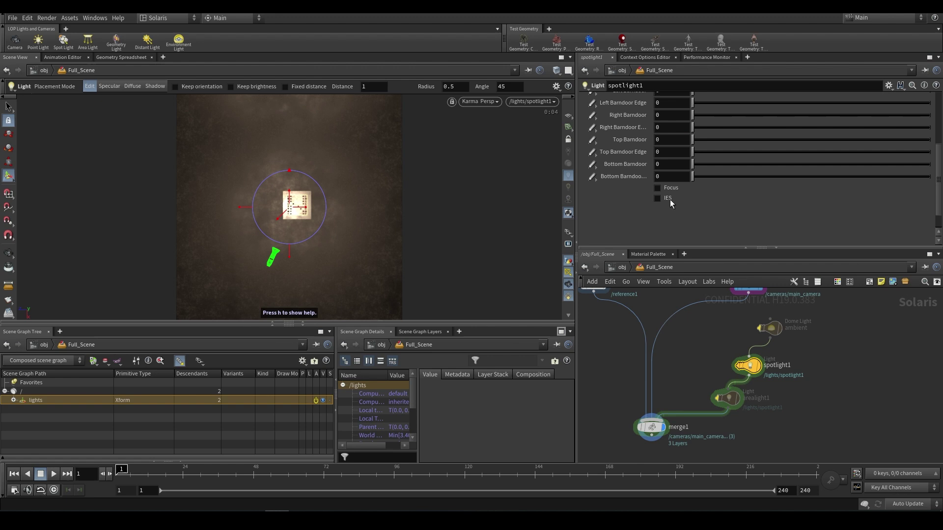
pyautogui.click(657, 197)
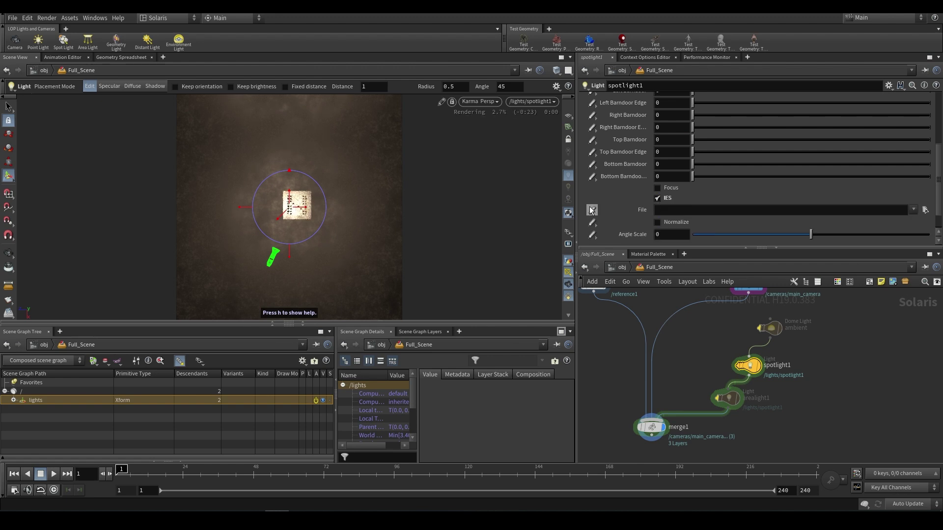
# - Load TightFocused.IES from $HIP/Textures/IES/Tight_Focused.rma as spotlight1's IES file
pyautogui.click(926, 210)
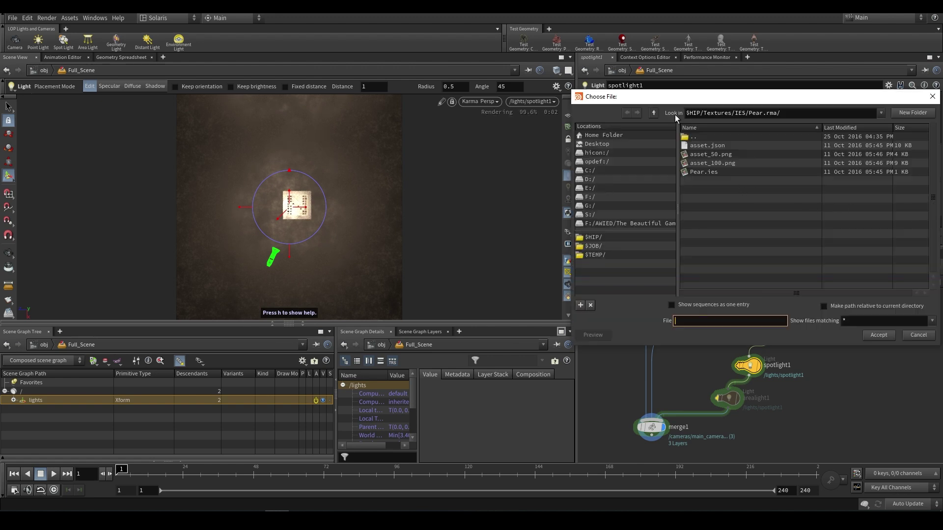
pyautogui.click(653, 112)
pyautogui.click(656, 112)
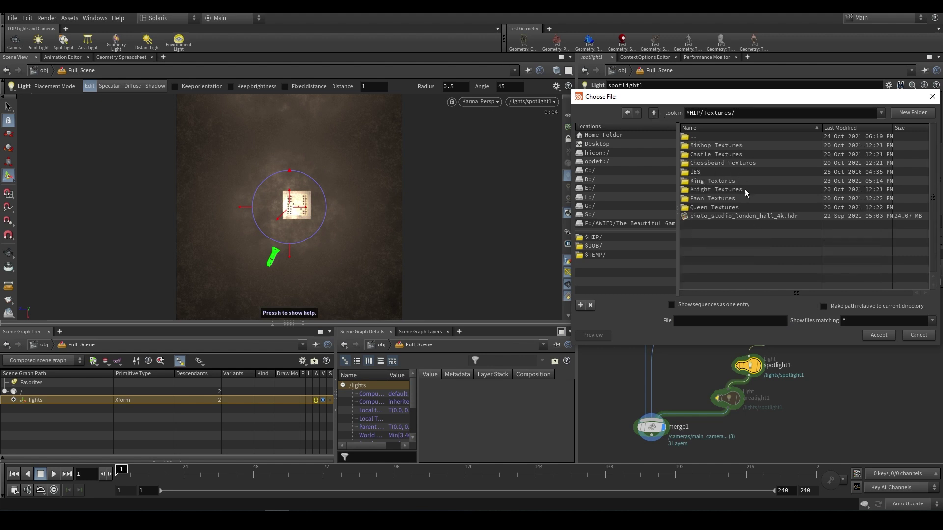
pyautogui.doubleClick(715, 175)
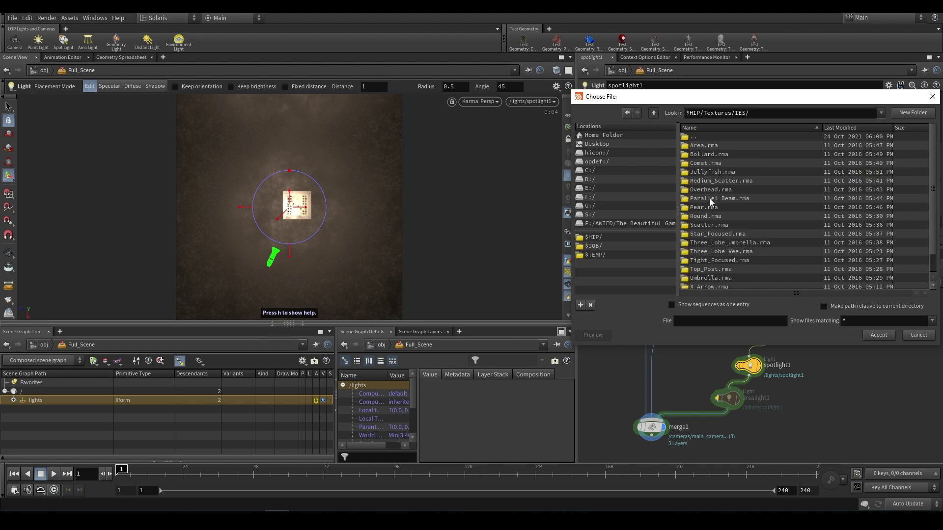
pyautogui.scroll(-1, 726, 258)
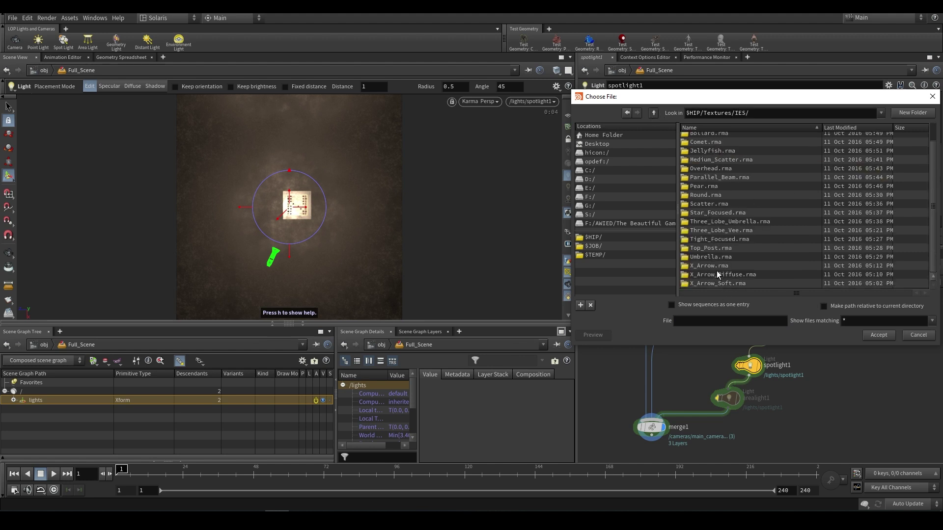
pyautogui.doubleClick(715, 240)
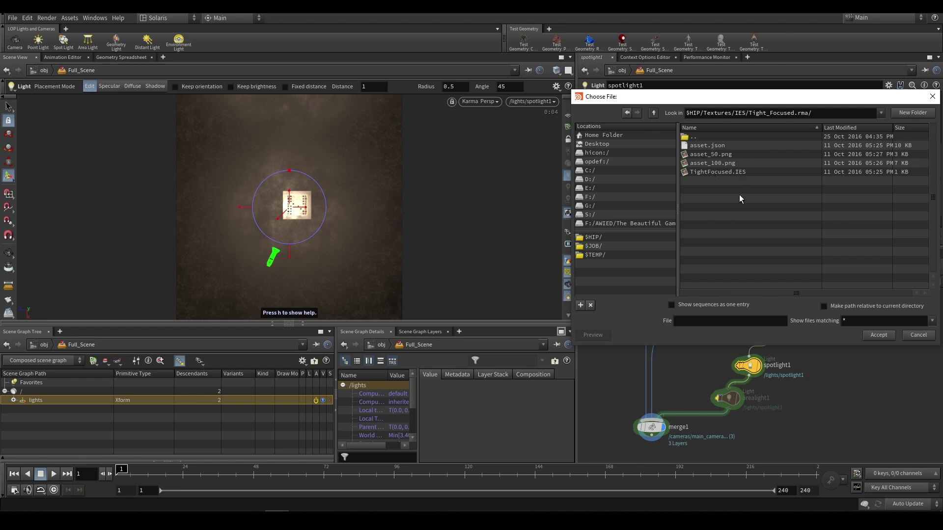
pyautogui.click(717, 172)
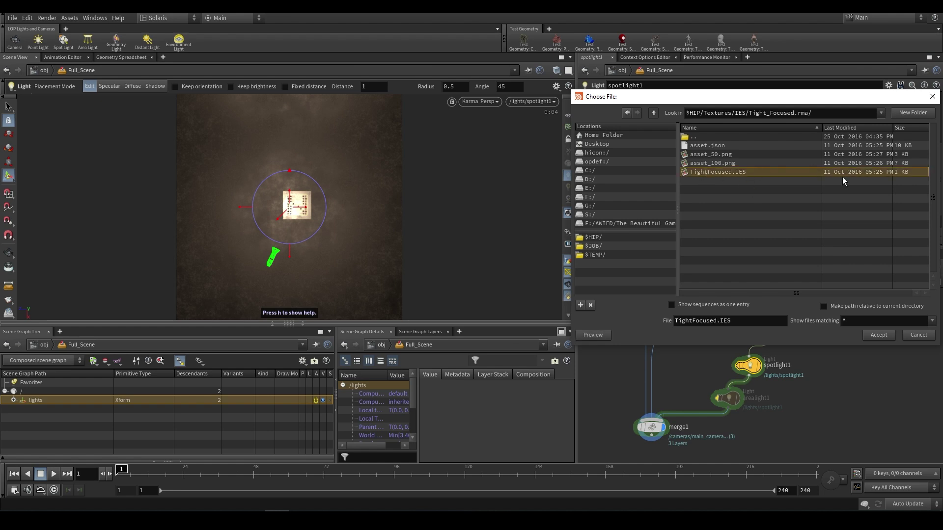
pyautogui.click(879, 335)
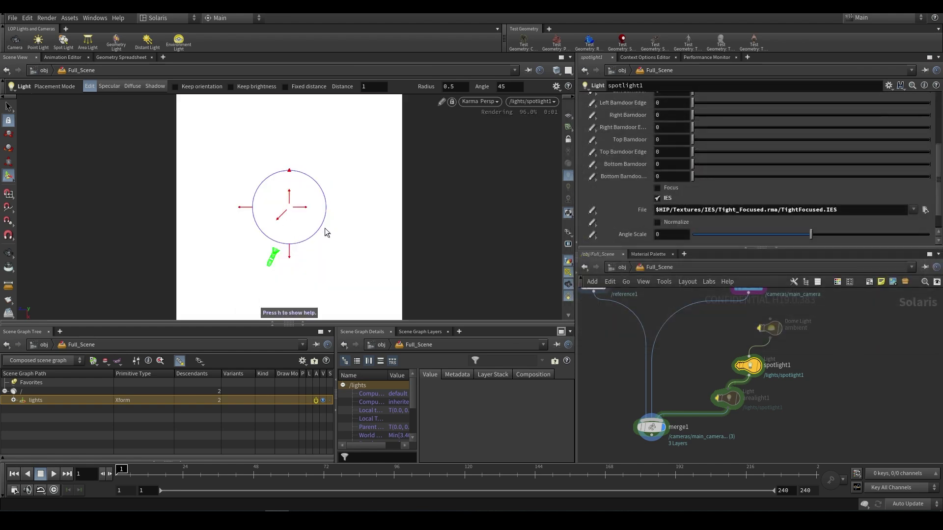
# - Lower spotlight1's exposure to about -3.76
pyautogui.scroll(10, 593, 193)
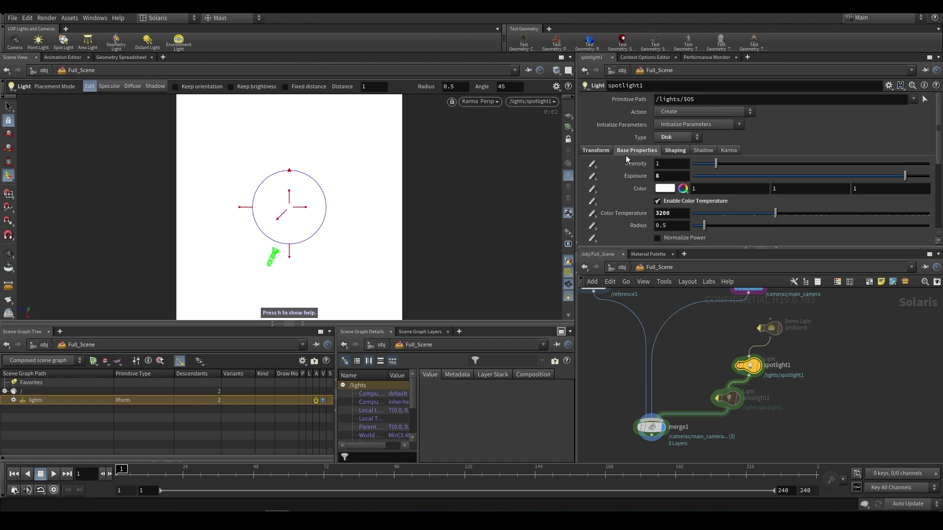
pyautogui.moveTo(905, 176); pyautogui.dragTo(772, 178)
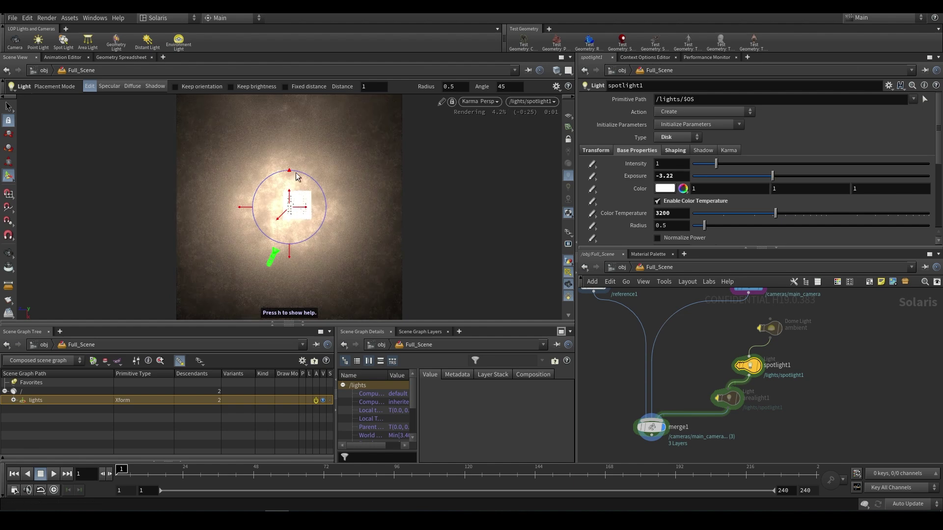
pyautogui.moveTo(733, 178); pyautogui.dragTo(767, 177)
# - Leave the light's view and reposition spotlight1 with its viewport handle so its beam lands on the ground beside the chessboard
pyautogui.click(529, 101)
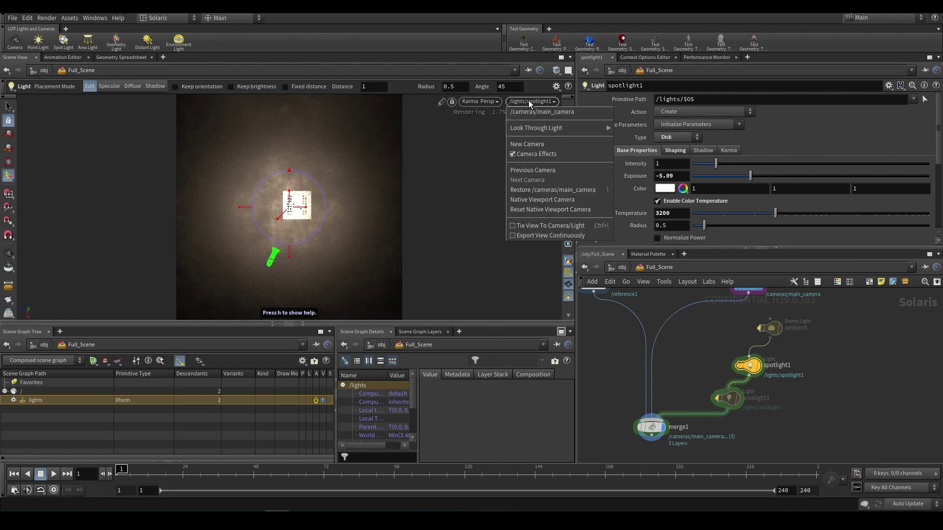
pyautogui.click(544, 135)
pyautogui.moveTo(420, 125); pyautogui.dragTo(423, 194, button='middle')
pyautogui.scroll(-1, 422, 194)
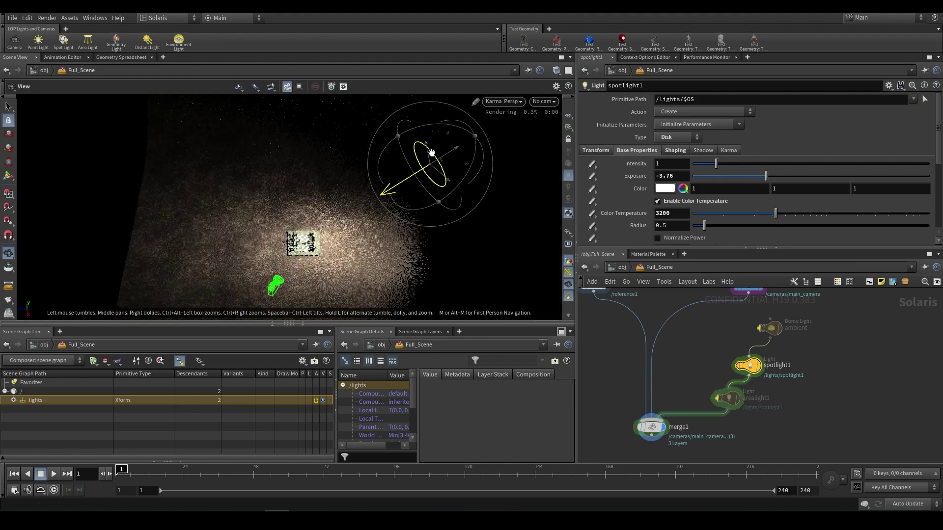
pyautogui.moveTo(432, 125); pyautogui.dragTo(488, 210)
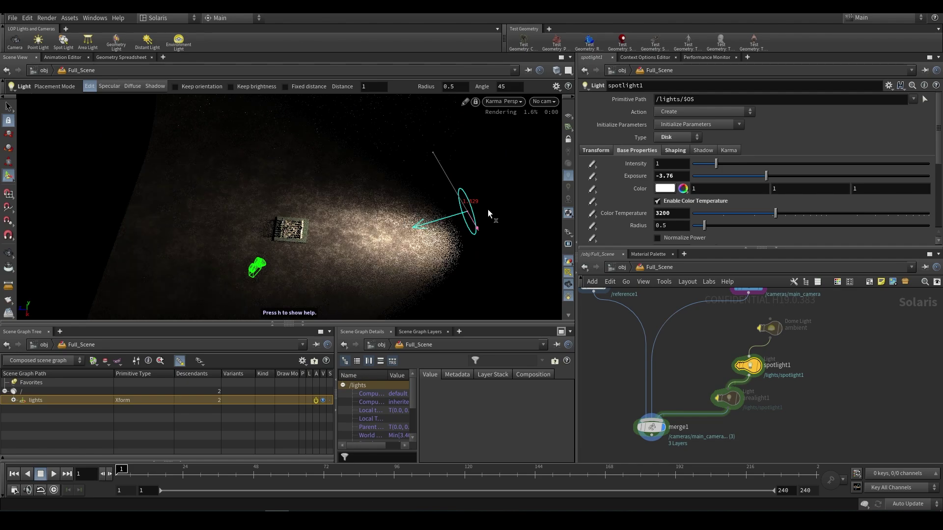
pyautogui.keyDown('alt'); pyautogui.moveTo(411, 261); pyautogui.dragTo(414, 255); pyautogui.keyUp('alt')
pyautogui.press('Return')
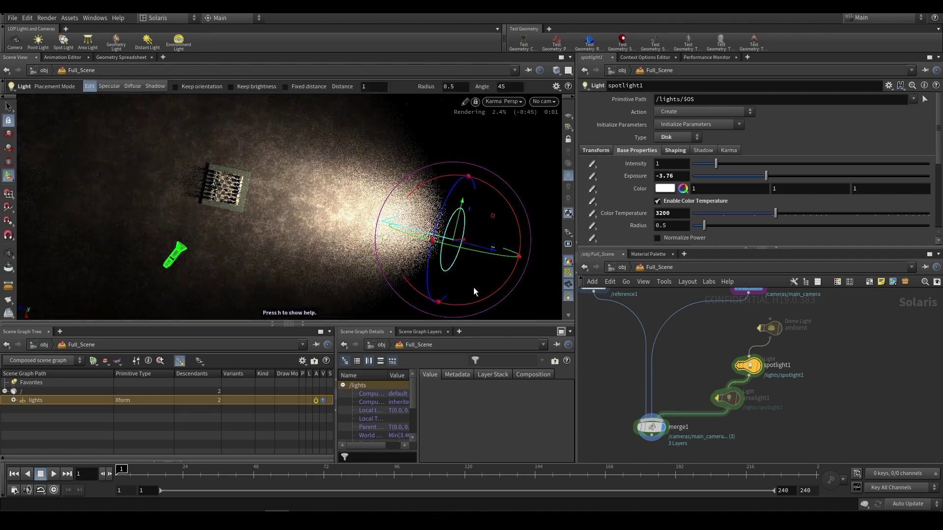
# - Load MediumScatter.ies from the Medium_Scatter.rma folder as spotlight1's IES file and raise its exposure to about 2.43
pyautogui.click(675, 151)
pyautogui.scroll(-3, 623, 199)
pyautogui.click(925, 184)
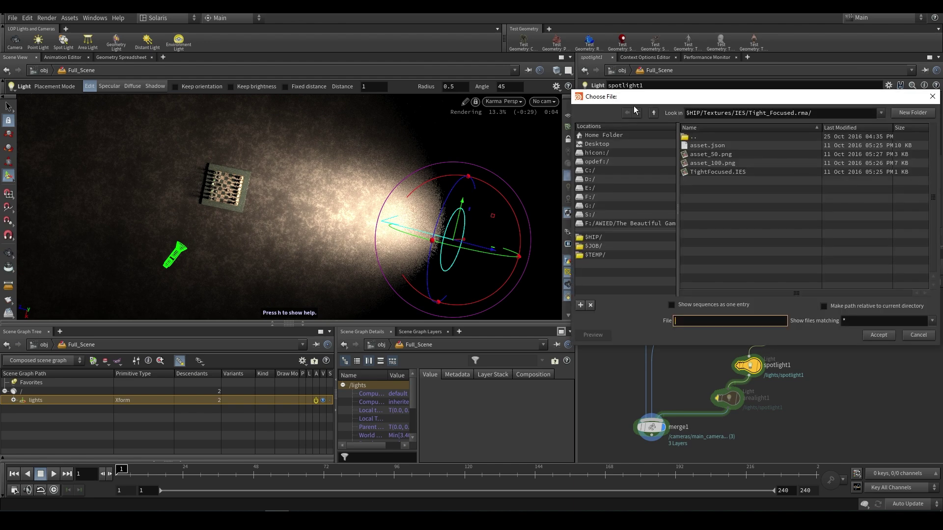
pyautogui.click(654, 113)
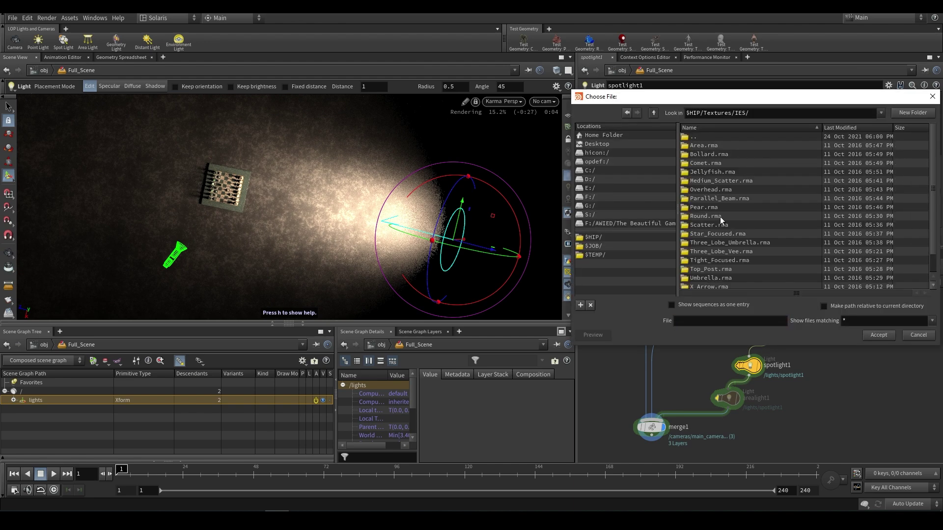
pyautogui.click(705, 163)
pyautogui.doubleClick(719, 182)
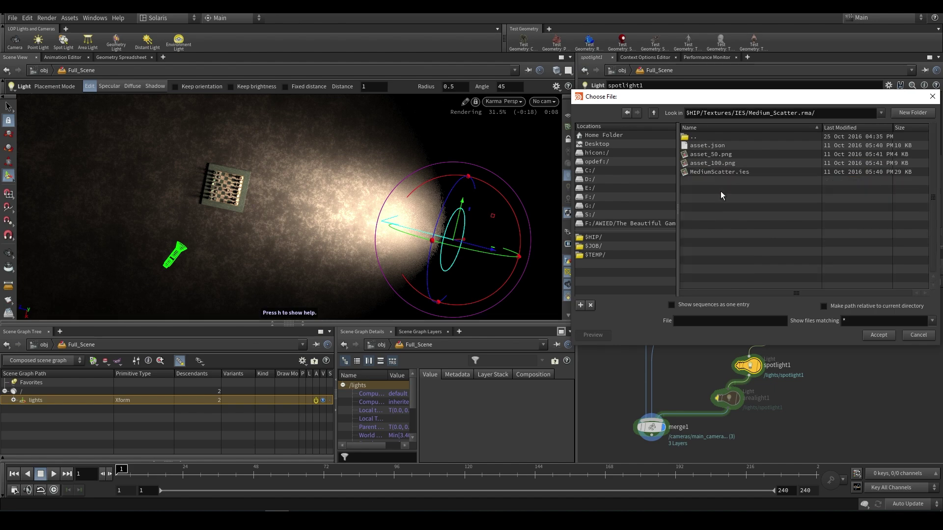
pyautogui.doubleClick(718, 173)
pyautogui.click(619, 151)
pyautogui.moveTo(768, 176); pyautogui.dragTo(839, 179)
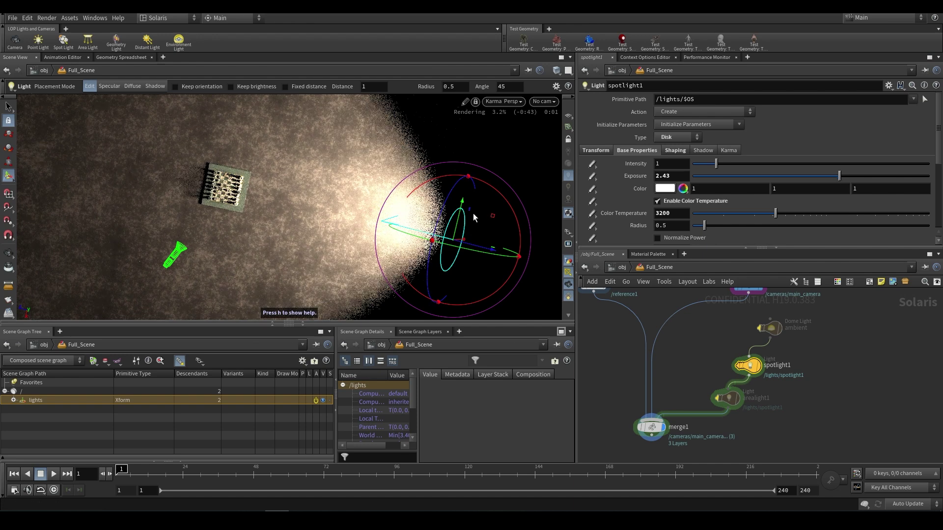
# - Set spotlight1's IES file to ThreeLobeVee.ies from the Three_Lobe_Vee.rma folder
pyautogui.click(676, 150)
pyautogui.scroll(-10, 629, 201)
pyautogui.click(926, 190)
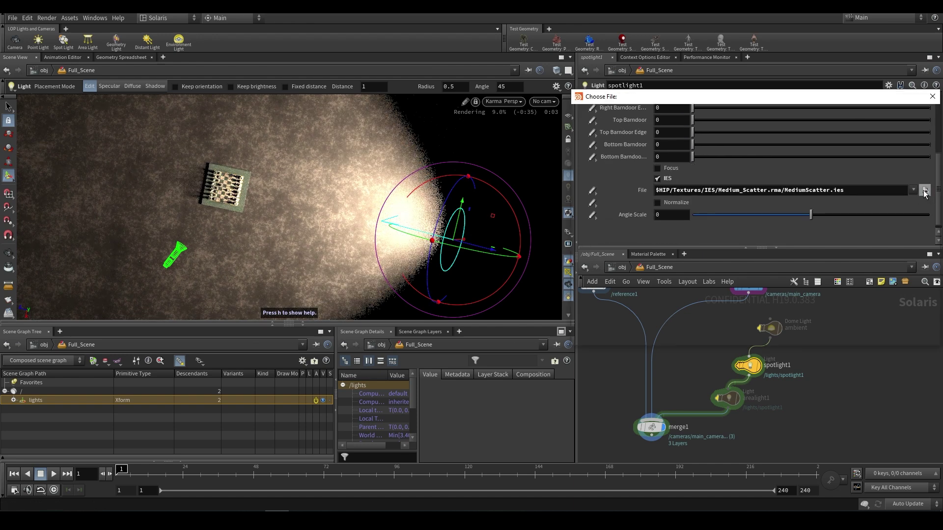
pyautogui.click(653, 113)
pyautogui.scroll(-2, 717, 235)
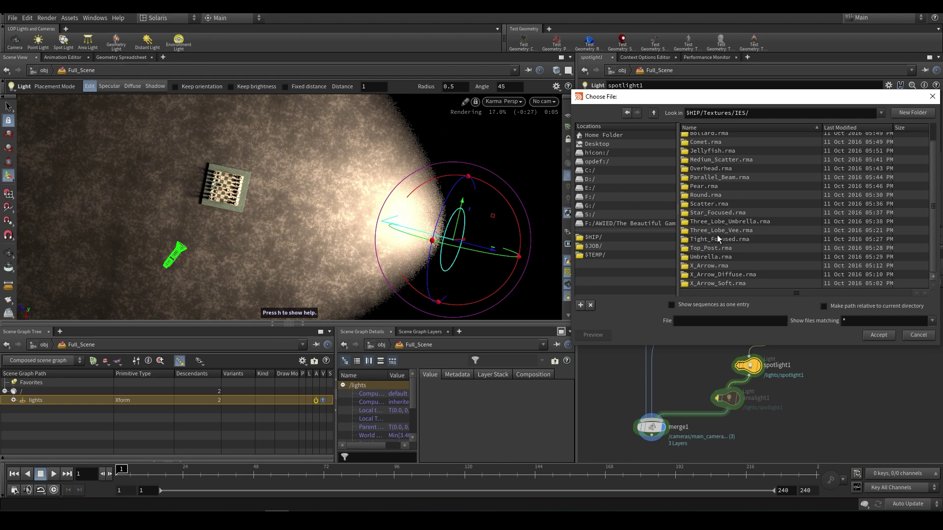
pyautogui.click(717, 257)
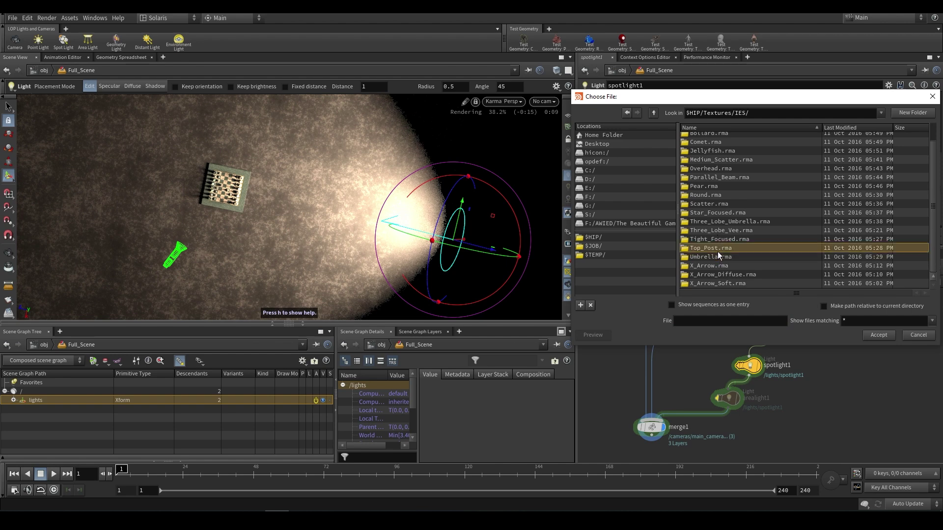
pyautogui.doubleClick(717, 230)
pyautogui.doubleClick(714, 173)
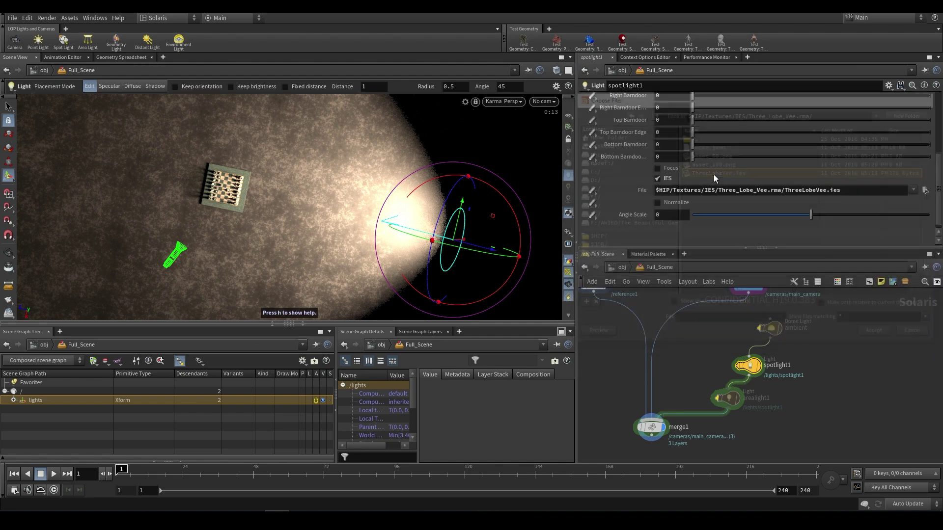
# - Reduce spotlight1's exposure to about -4.89
pyautogui.scroll(3, 636, 149)
pyautogui.click(636, 150)
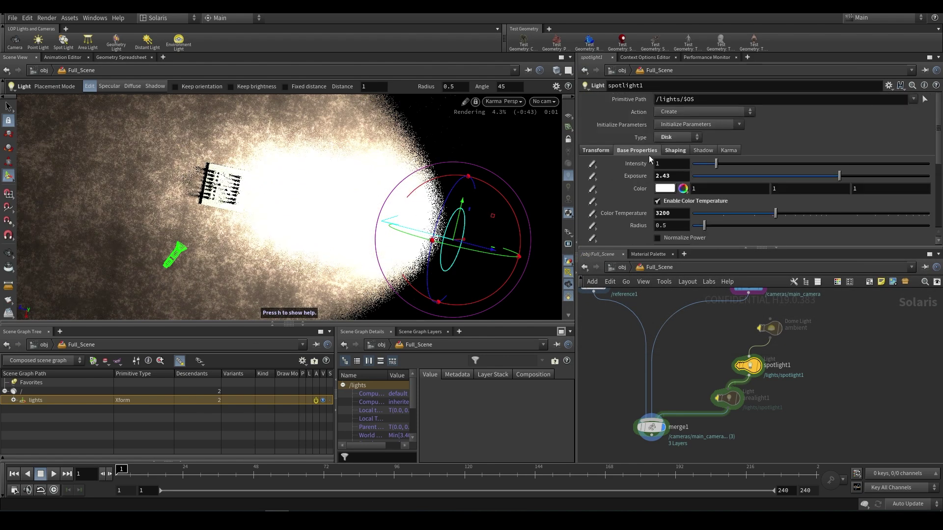
pyautogui.moveTo(788, 175); pyautogui.dragTo(753, 170)
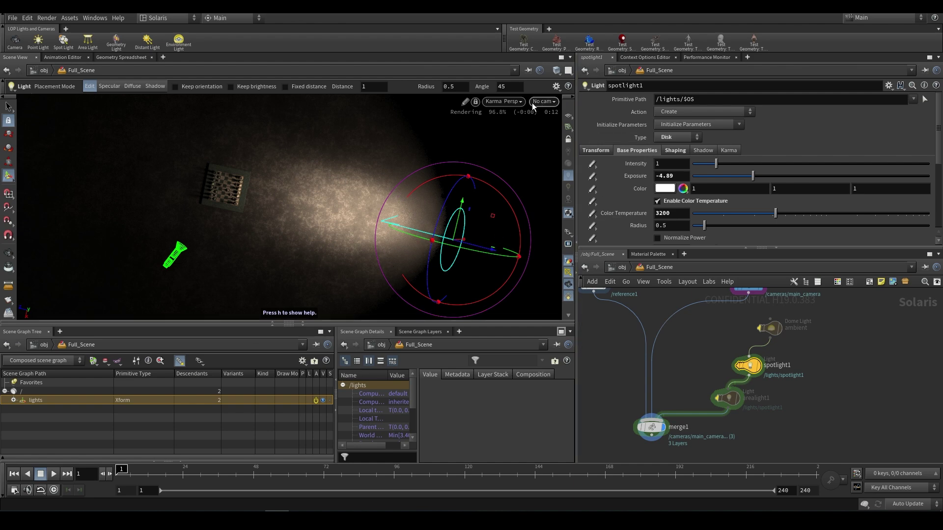
# - Move spotlight1 closer to the chessboard along its beam direction with the viewport handle
pyautogui.click(506, 101)
pyautogui.click(509, 102)
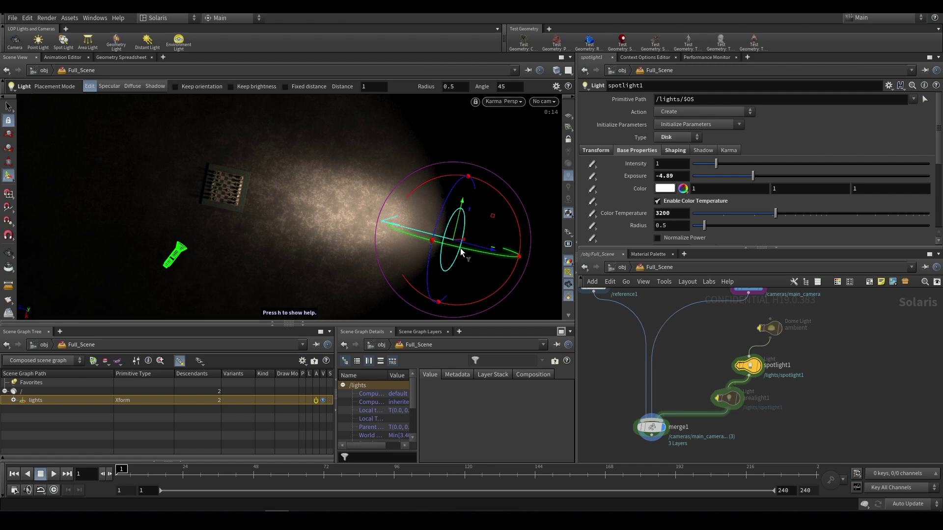
pyautogui.moveTo(444, 239); pyautogui.dragTo(393, 226)
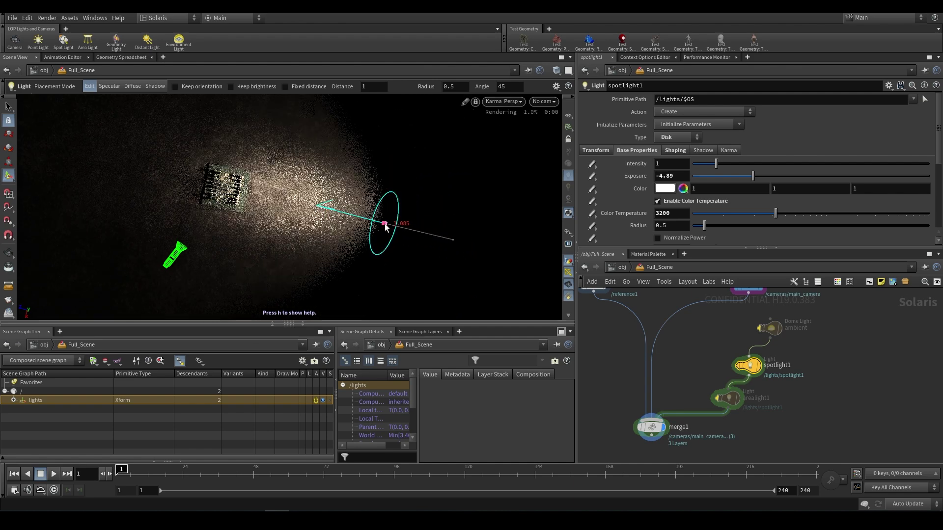
pyautogui.click(541, 102)
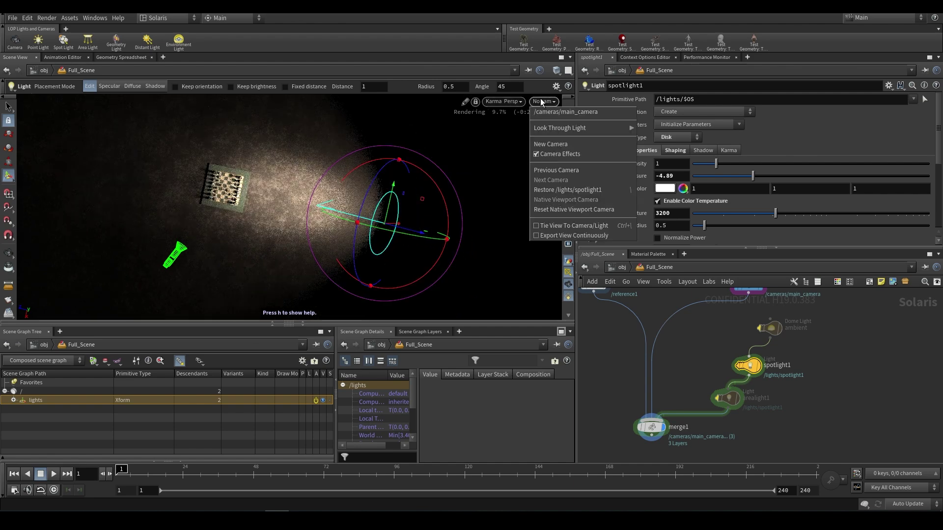
pyautogui.click(507, 101)
pyautogui.click(506, 104)
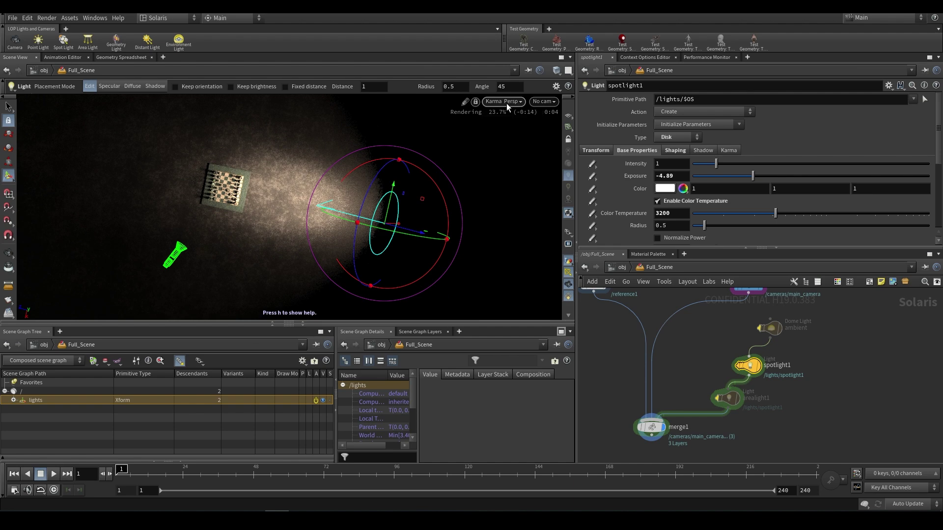
# - Re-enable arealight1 and the ambient dome light, and look through main_camera
pyautogui.click(716, 399)
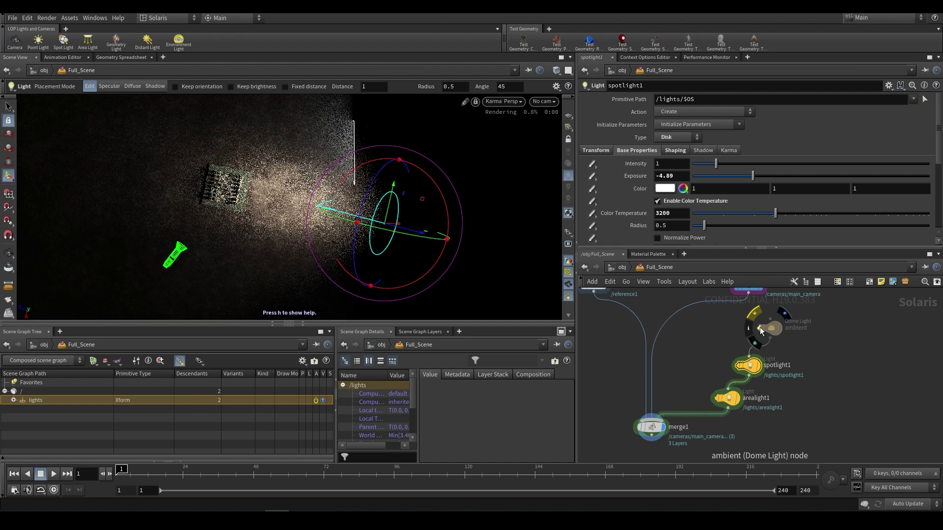
pyautogui.click(758, 328)
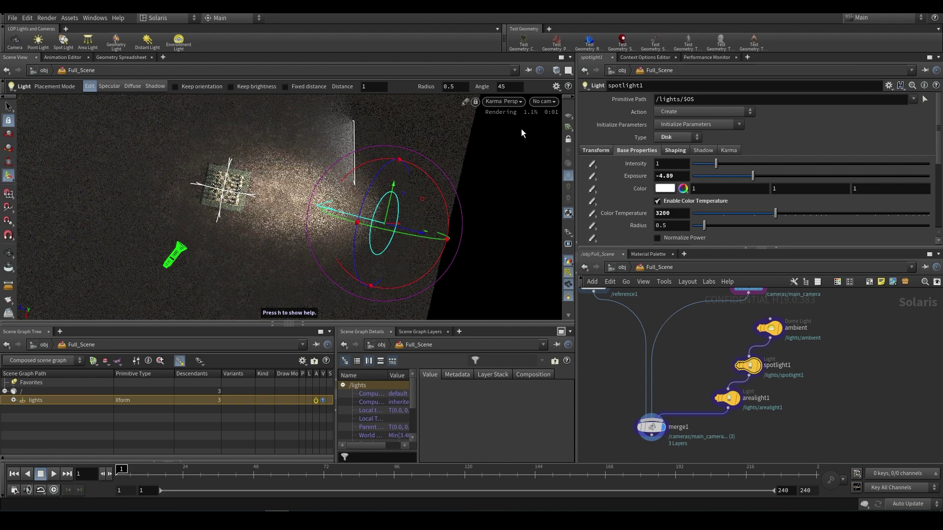
pyautogui.click(544, 102)
pyautogui.click(564, 119)
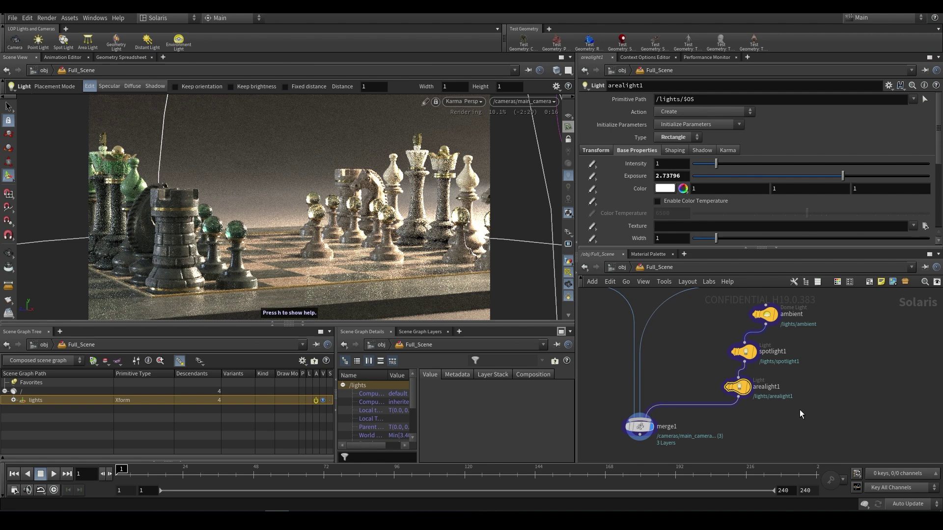
# - Add a Light Mixer node between arealight1 and merge1
pyautogui.press('Tab')
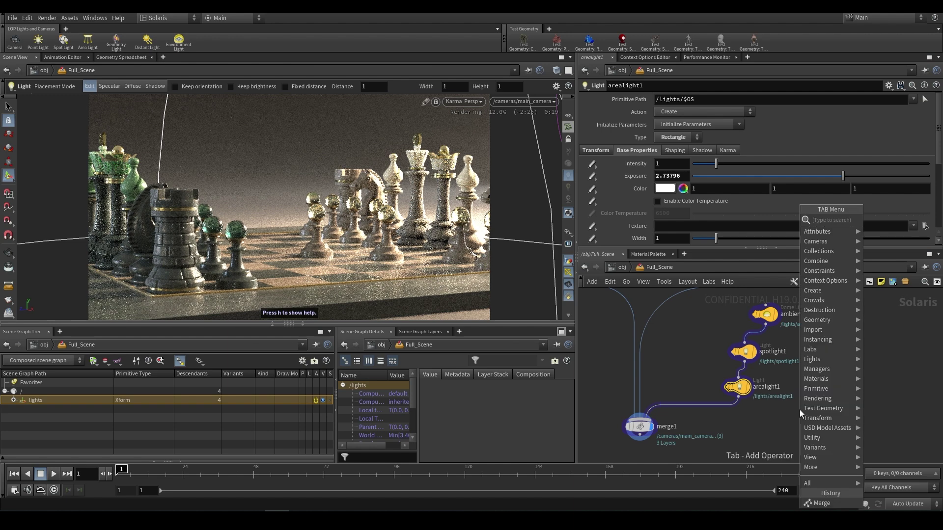
pyautogui.write('light mix')
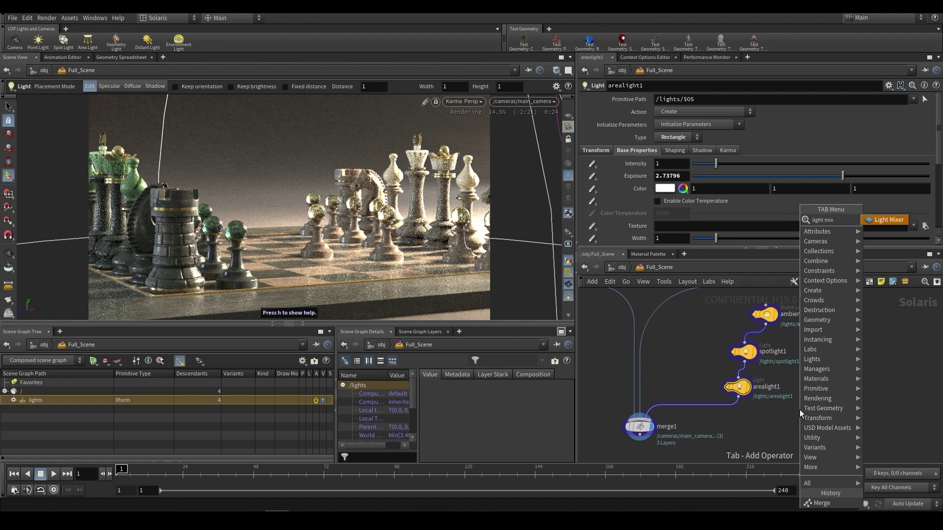
pyautogui.press('Return')
pyautogui.click(722, 413)
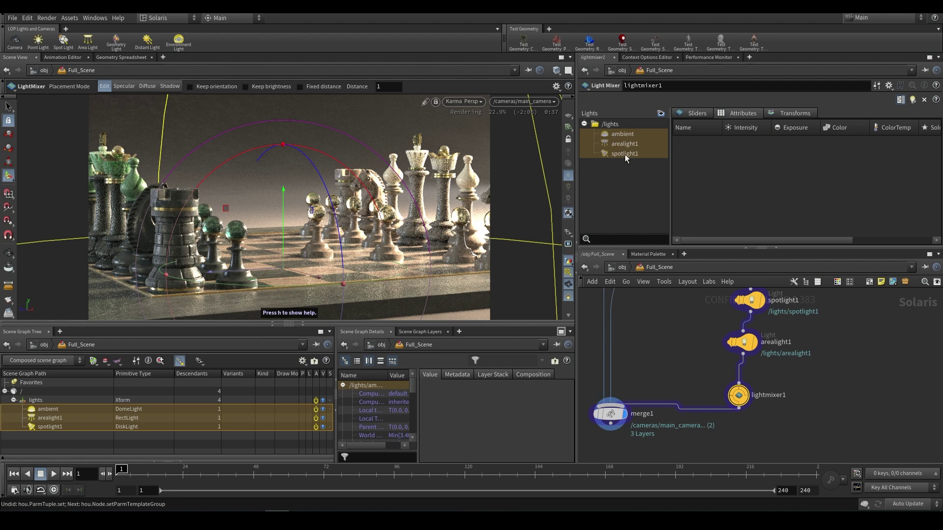
# - Select the ambient, arealight1 and spotlight1 lights in lightmixer1 and add all three to its attribute list
pyautogui.click(622, 134)
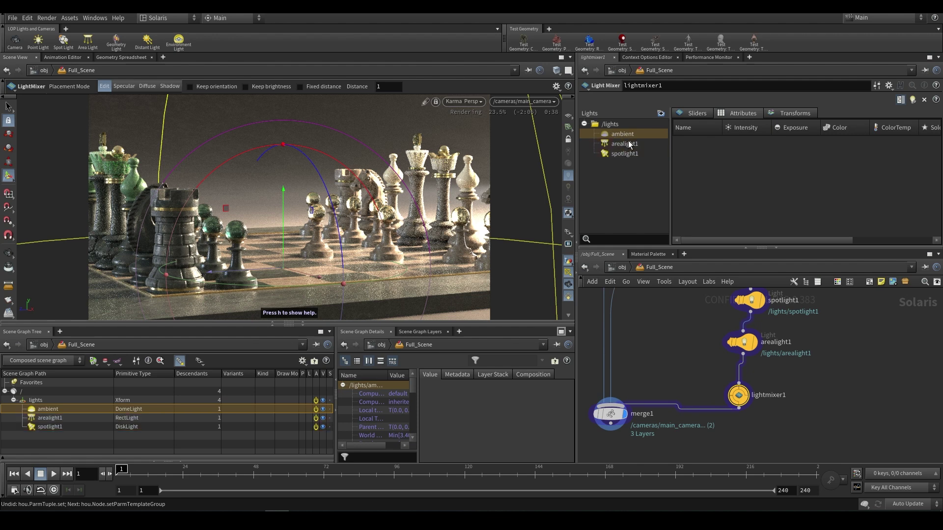
pyautogui.click(624, 145)
pyautogui.click(620, 153)
pyautogui.click(621, 136)
pyautogui.keyDown('shift'); pyautogui.click(620, 154); pyautogui.keyUp('shift')
pyautogui.moveTo(618, 134); pyautogui.dragTo(718, 183)
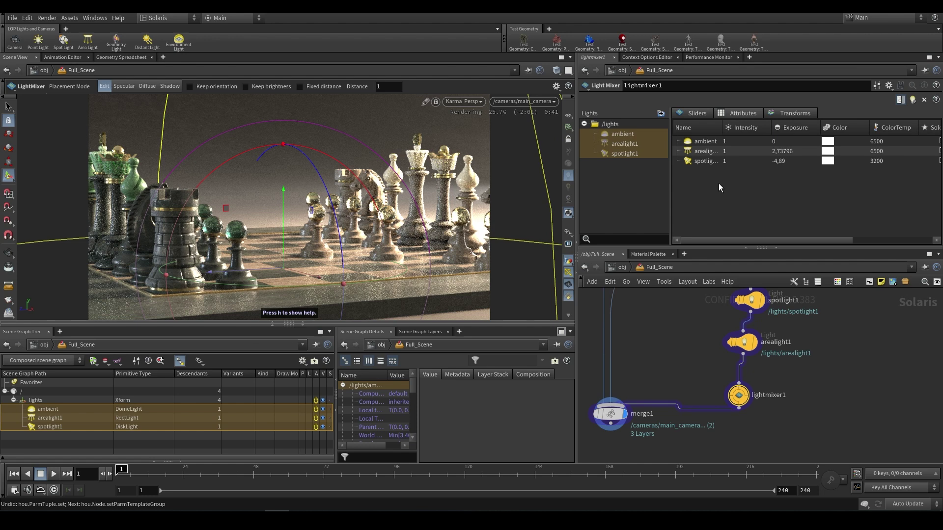
# - Widen the light mixer's pane and compare its Sliders and Attributes views of the three lights
pyautogui.moveTo(740, 240)
pyautogui.mouseDown()
pyautogui.moveTo(824, 237)
pyautogui.moveTo(729, 238)
pyautogui.mouseUp()
pyautogui.moveTo(576, 221); pyautogui.dragTo(536, 220)
pyautogui.moveTo(745, 243)
pyautogui.mouseDown()
pyautogui.moveTo(833, 237)
pyautogui.moveTo(742, 237)
pyautogui.mouseUp()
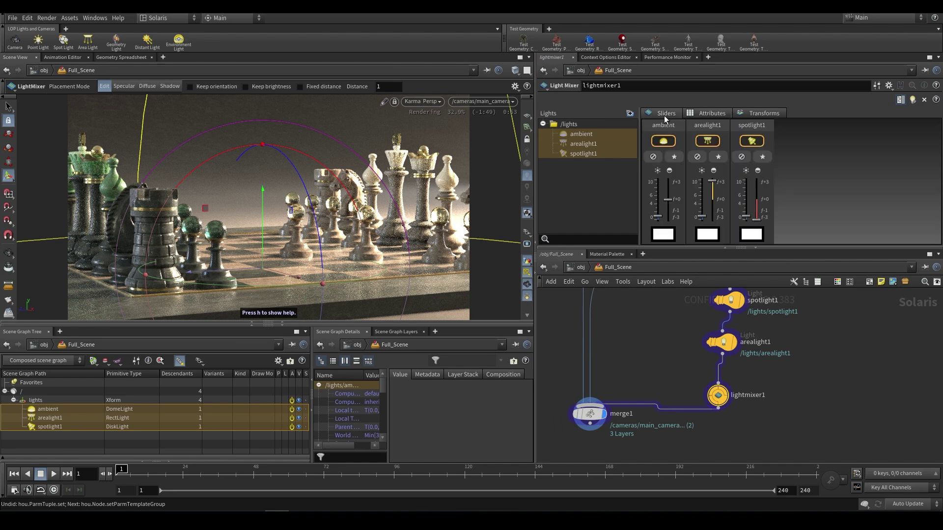
pyautogui.hotkey('ctrl', 'z')
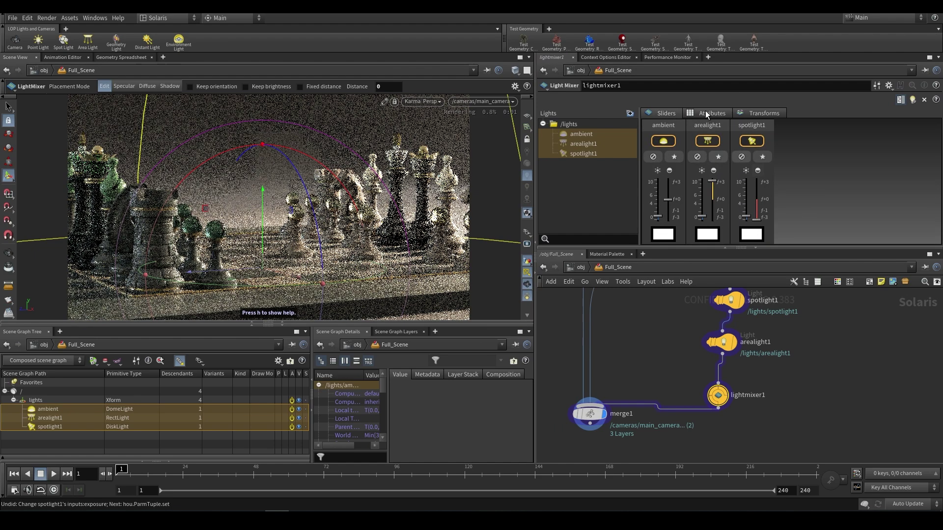
pyautogui.click(705, 113)
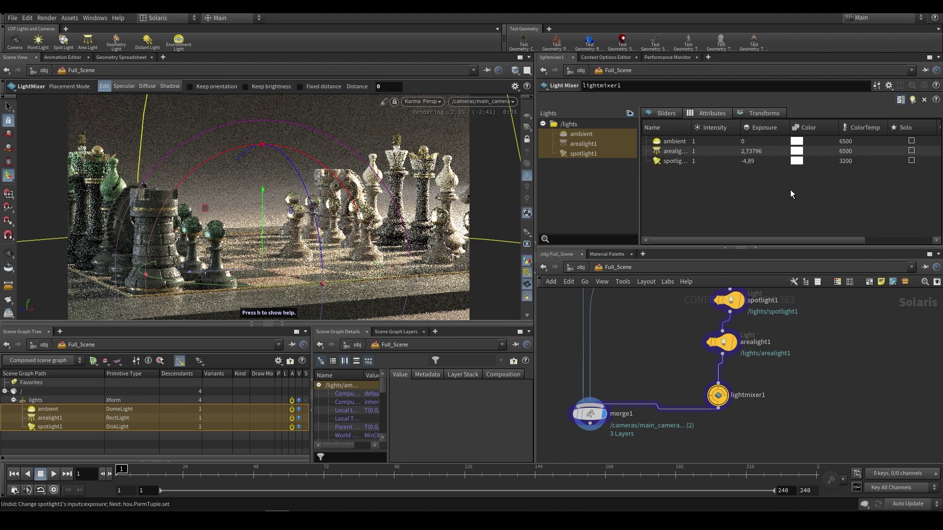
# - Try lowering the mixer exposures of arealight1 to about -3.56 and spotlight1 to -10.69
pyautogui.moveTo(742, 150); pyautogui.dragTo(694, 161, button='middle')
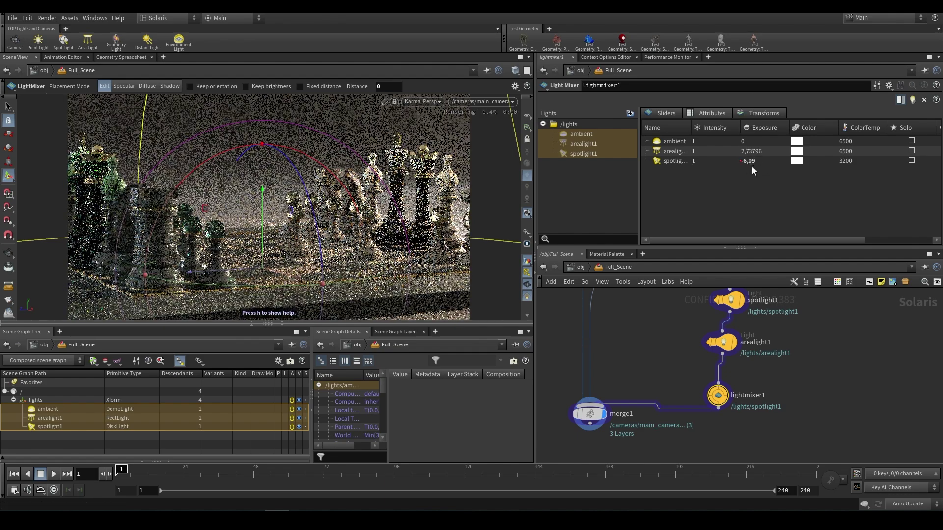
pyautogui.moveTo(755, 151); pyautogui.dragTo(392, 157, button='middle')
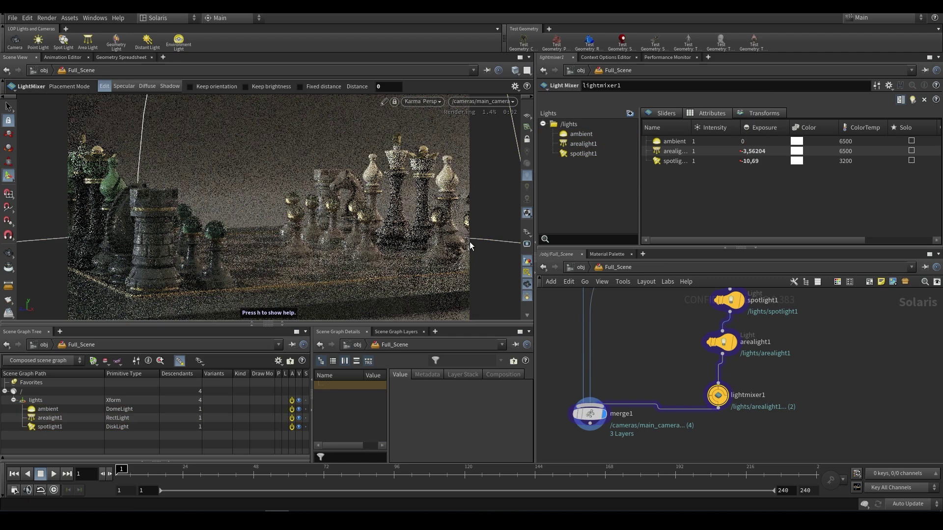
pyautogui.hotkey('ctrl', 'z')
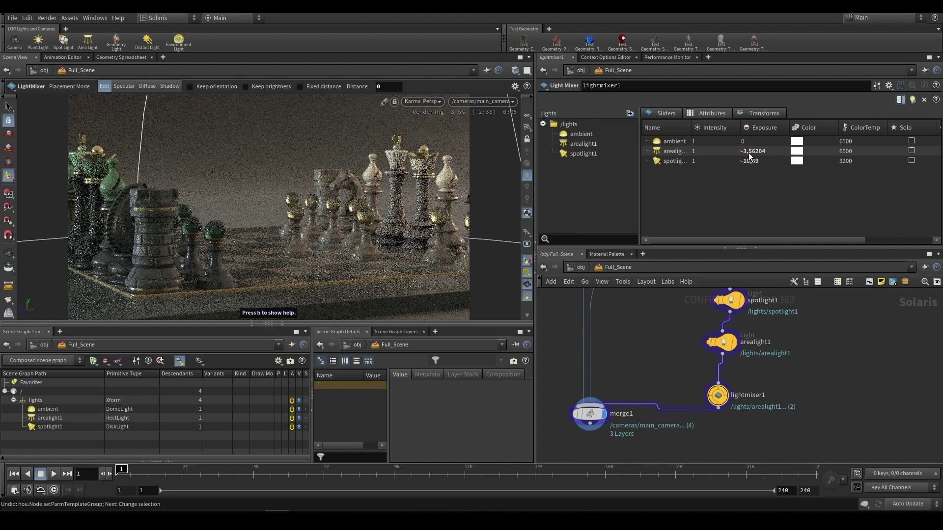
# - Revert the exposure overrides of arealight1 and spotlight1 in the light mixer to their defaults
pyautogui.rightClick(750, 152)
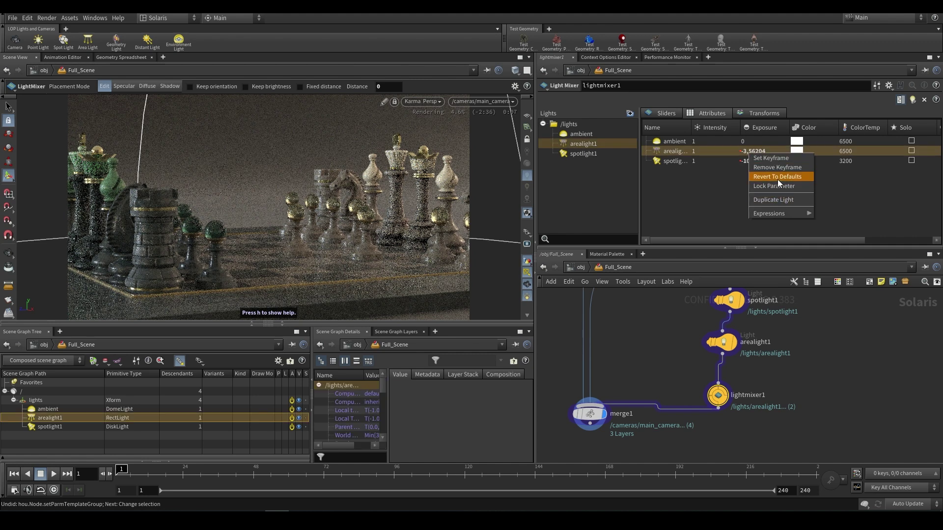
pyautogui.click(771, 178)
pyautogui.rightClick(749, 161)
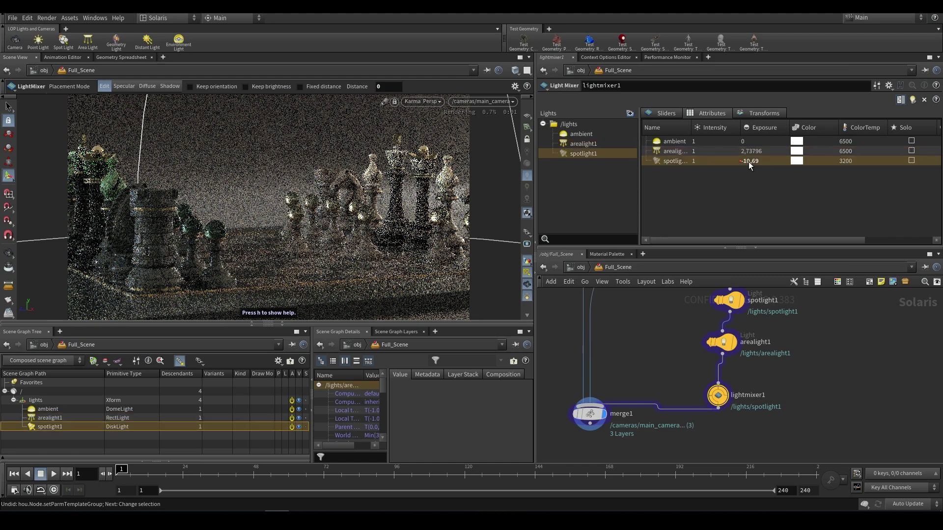
pyautogui.click(775, 188)
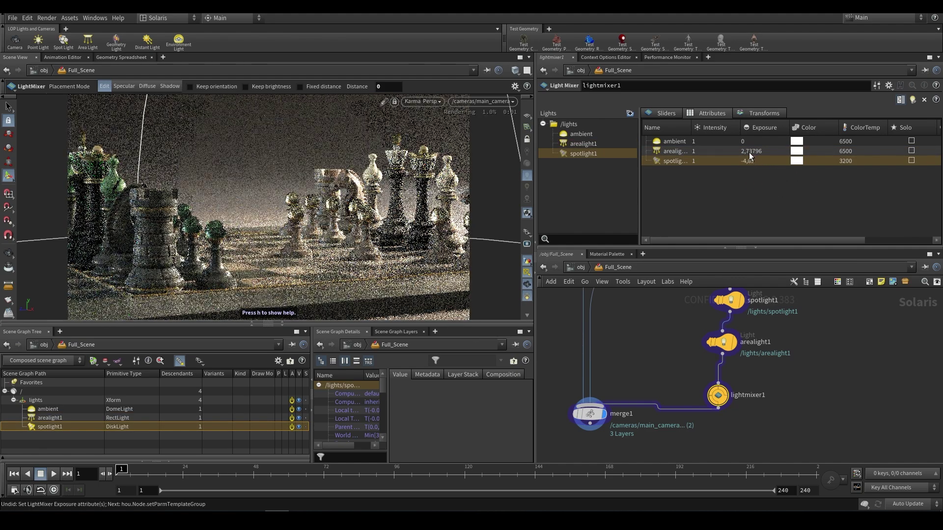
# - Reduce the mixer exposures of arealight1 to about 1.84 and spotlight1 to -6.29
pyautogui.click(749, 151)
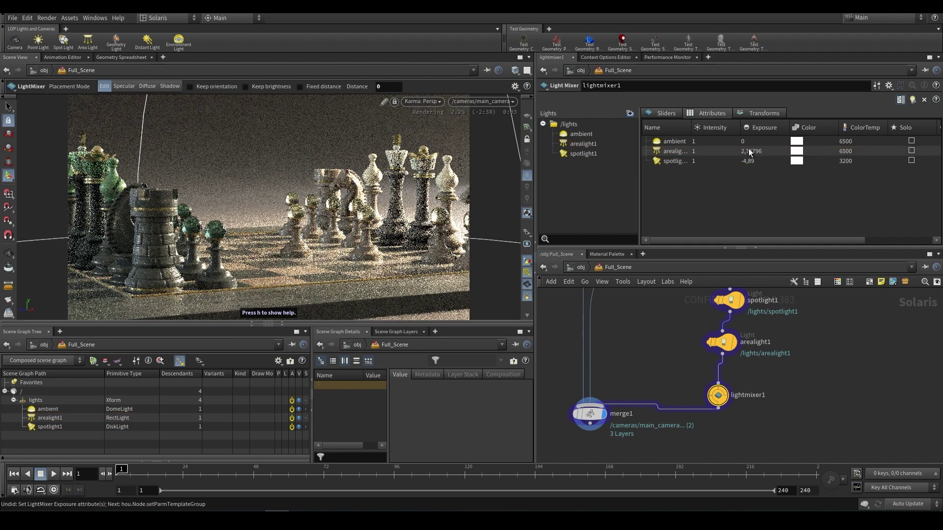
pyautogui.moveTo(745, 151); pyautogui.dragTo(682, 162, button='middle')
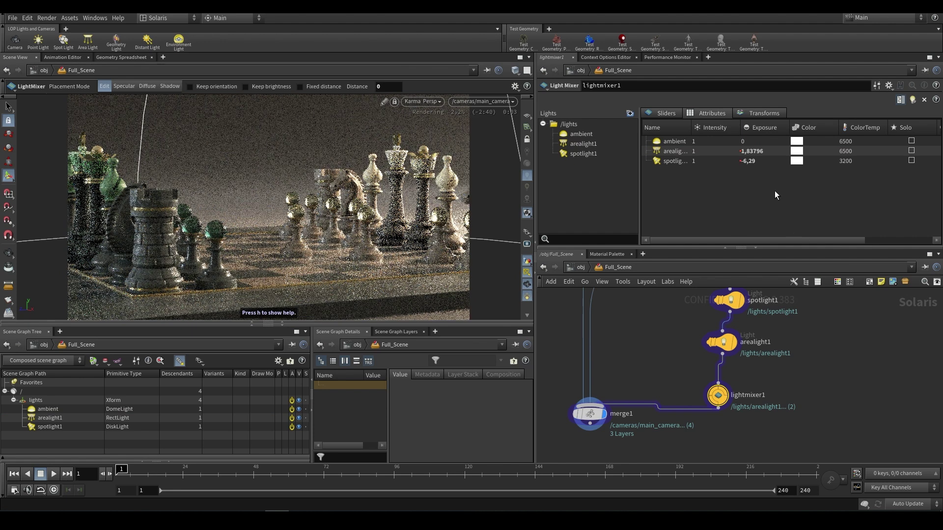
# - Set arealight1's colour to blue (227DFF) in the light mixer
pyautogui.click(795, 155)
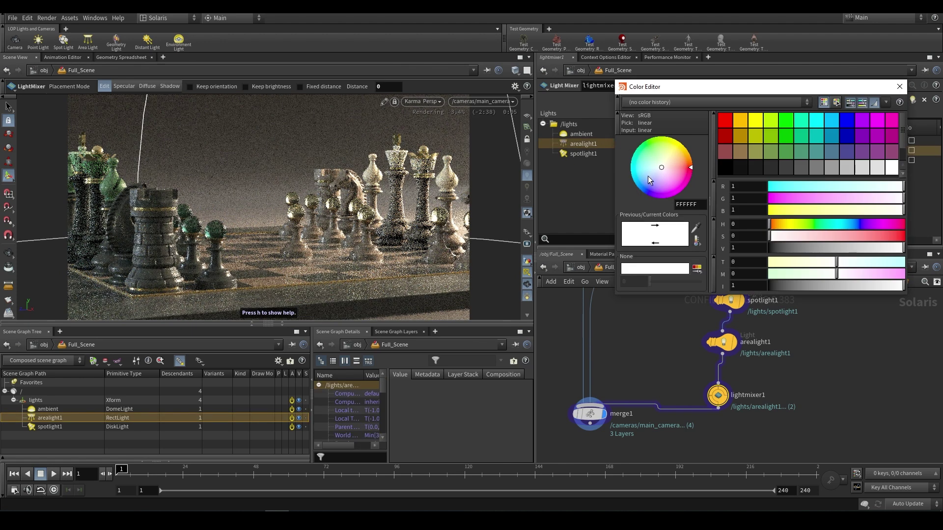
pyautogui.click(643, 182)
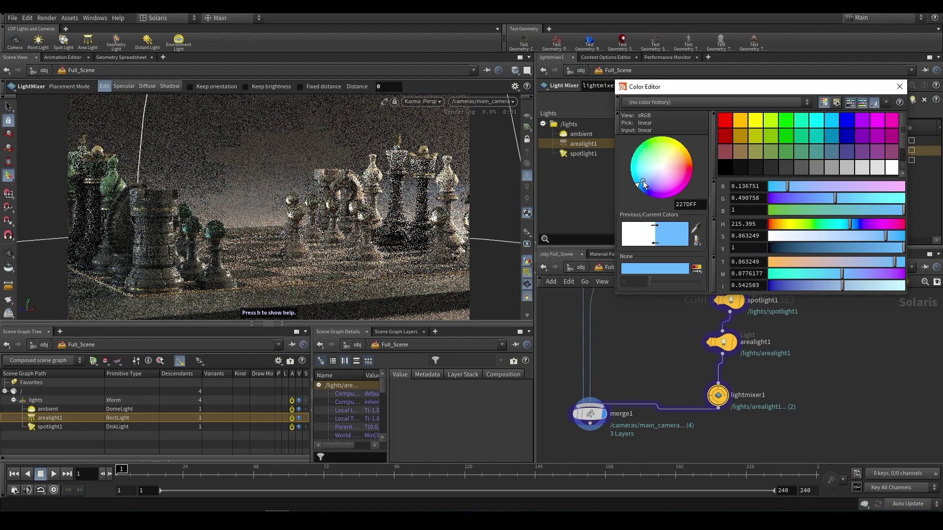
pyautogui.click(899, 87)
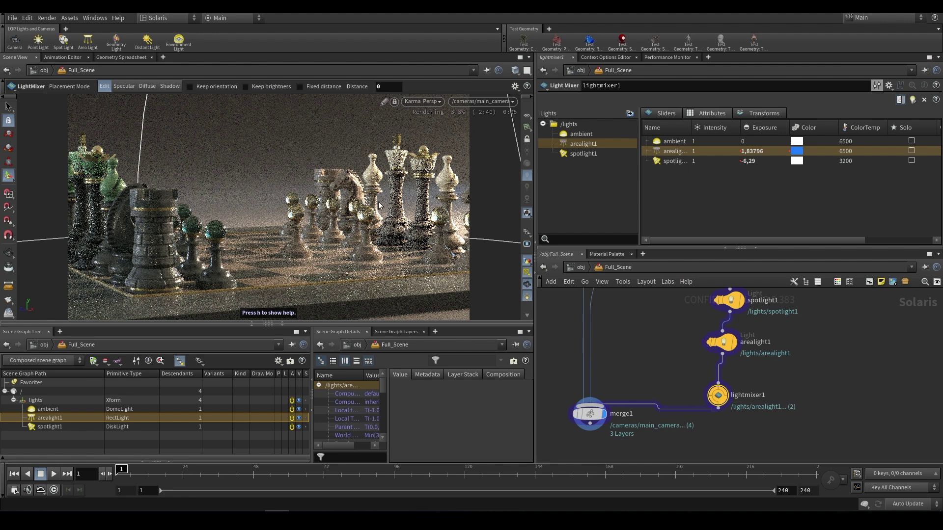
# - Select the arealight1 node and reposition the rectangular light above the chessboard with its viewport handles
pyautogui.scroll(2, 751, 343)
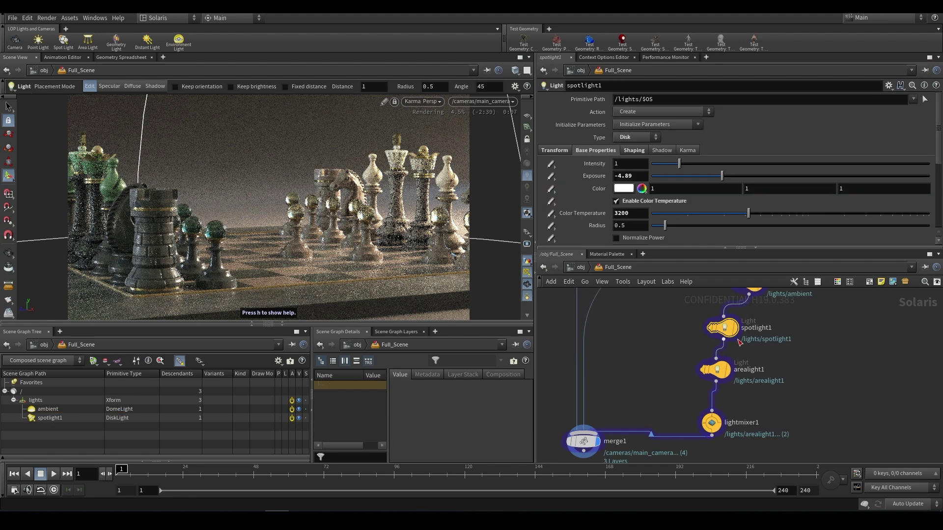
pyautogui.click(722, 329)
pyautogui.click(715, 369)
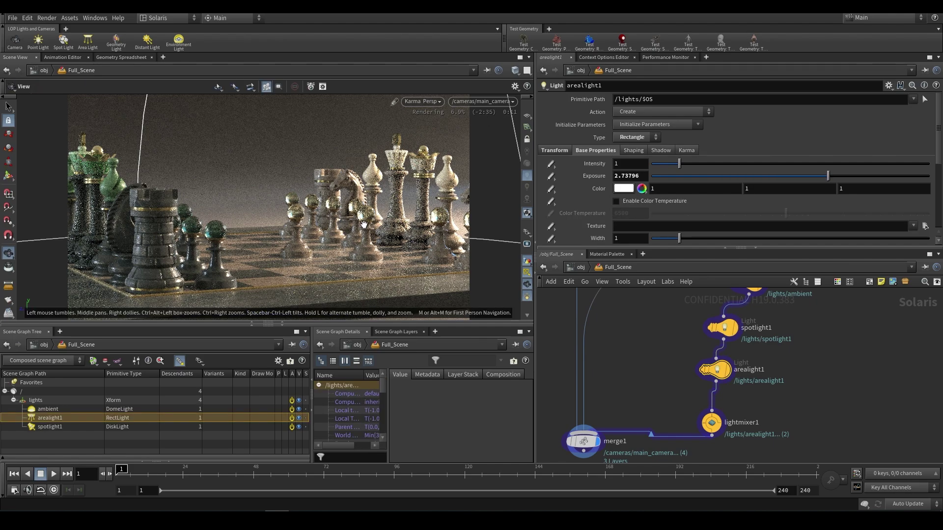
pyautogui.keyDown('alt'); pyautogui.moveTo(430, 179); pyautogui.dragTo(407, 216); pyautogui.keyUp('alt')
pyautogui.keyDown('alt'); pyautogui.moveTo(408, 216); pyautogui.dragTo(393, 211, button='right'); pyautogui.keyUp('alt')
pyautogui.keyDown('alt'); pyautogui.moveTo(393, 211); pyautogui.dragTo(351, 209, button='middle'); pyautogui.keyUp('alt')
pyautogui.keyDown('alt'); pyautogui.moveTo(351, 209); pyautogui.dragTo(376, 221); pyautogui.keyUp('alt')
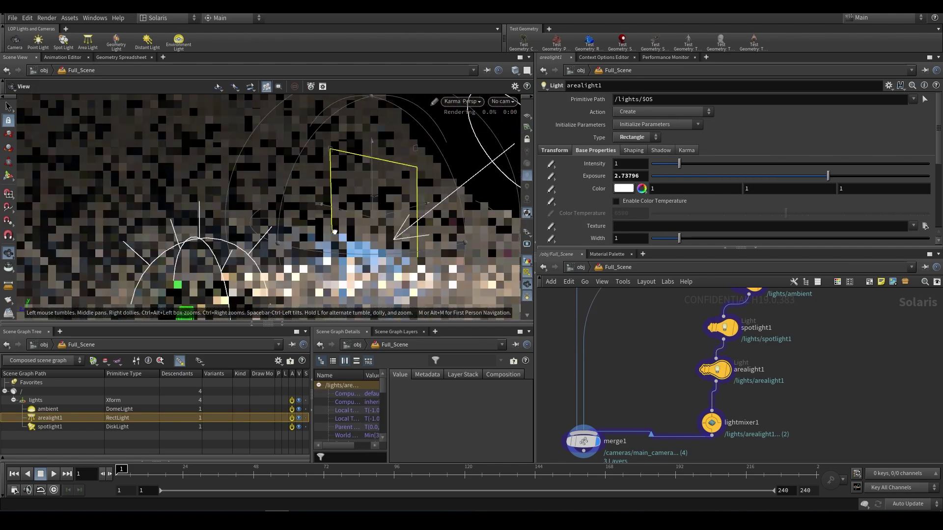
pyautogui.keyDown('alt'); pyautogui.moveTo(376, 221); pyautogui.dragTo(401, 180, button='middle'); pyautogui.keyUp('alt')
pyautogui.keyDown('alt'); pyautogui.moveTo(400, 179); pyautogui.dragTo(409, 161, button='right'); pyautogui.keyUp('alt')
pyautogui.moveTo(408, 160); pyautogui.dragTo(348, 139)
# - Look through main_camera again and bring up lightmixer1's parameters
pyautogui.click(502, 101)
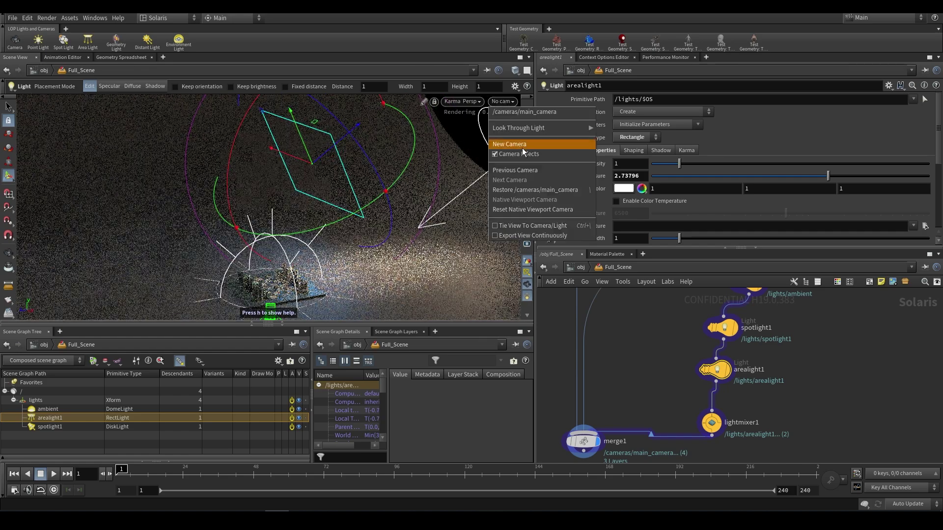
pyautogui.click(521, 127)
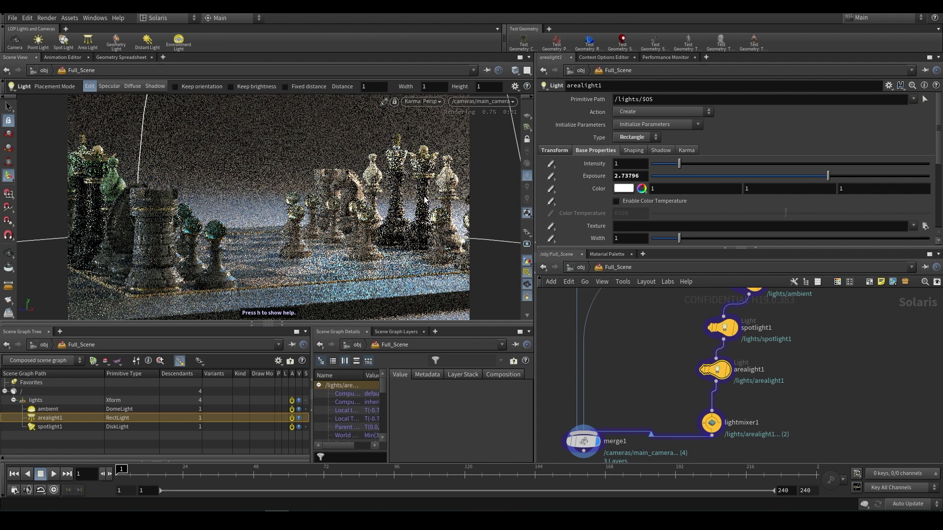
pyautogui.click(712, 423)
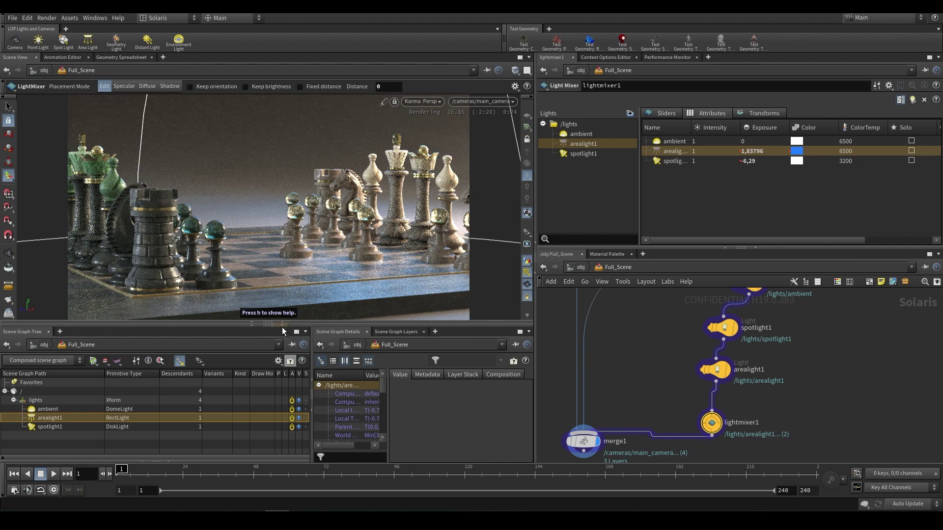
# - Show the snapshot gallery beneath an enlarged viewport and take a snapshot of the blue-lit render
pyautogui.moveTo(282, 327); pyautogui.dragTo(268, 362)
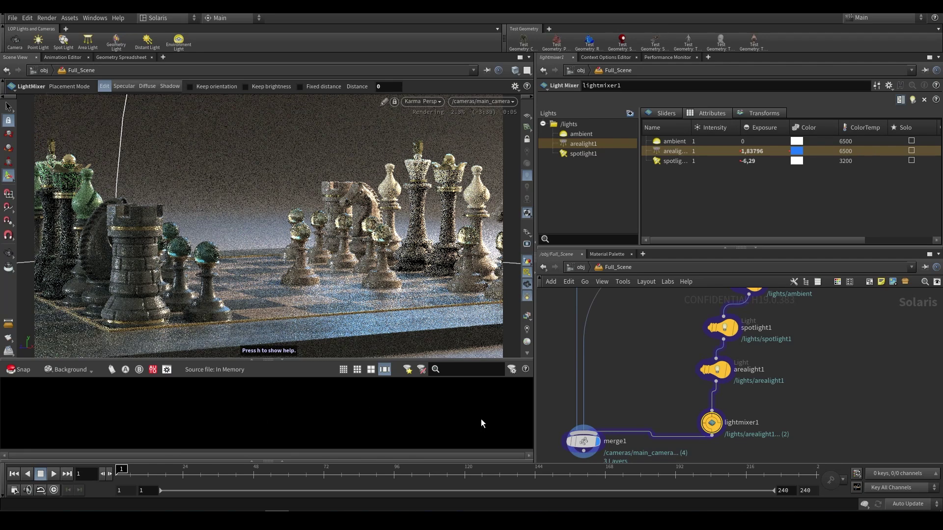
pyautogui.click(15, 371)
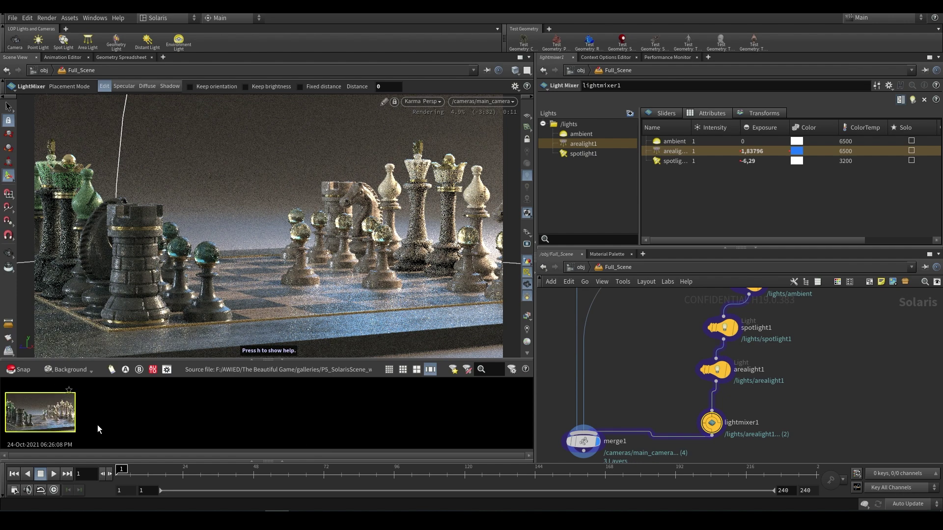
# - Change arealight1's colour to a warm orange (FF824B) in the light mixer
pyautogui.hotkey('ctrl', 'z')
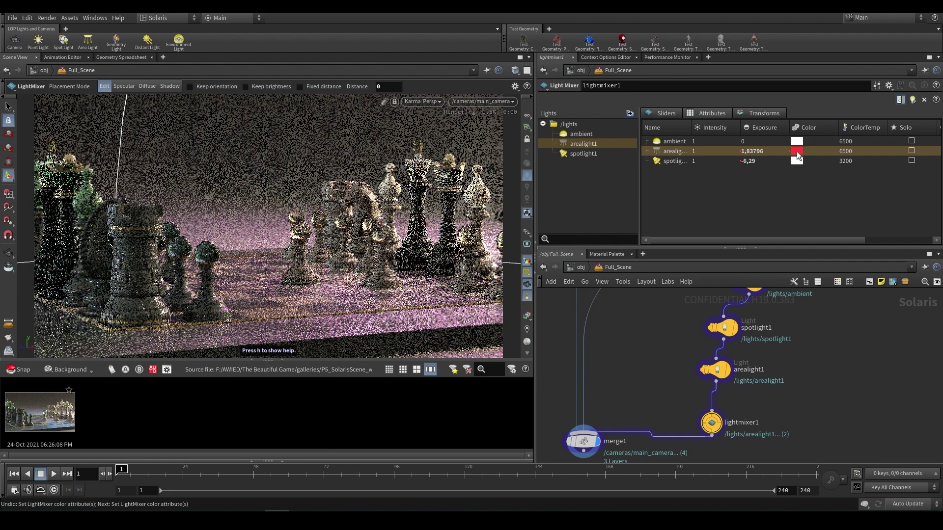
pyautogui.click(796, 151)
pyautogui.moveTo(683, 164); pyautogui.dragTo(678, 159)
pyautogui.click(679, 162)
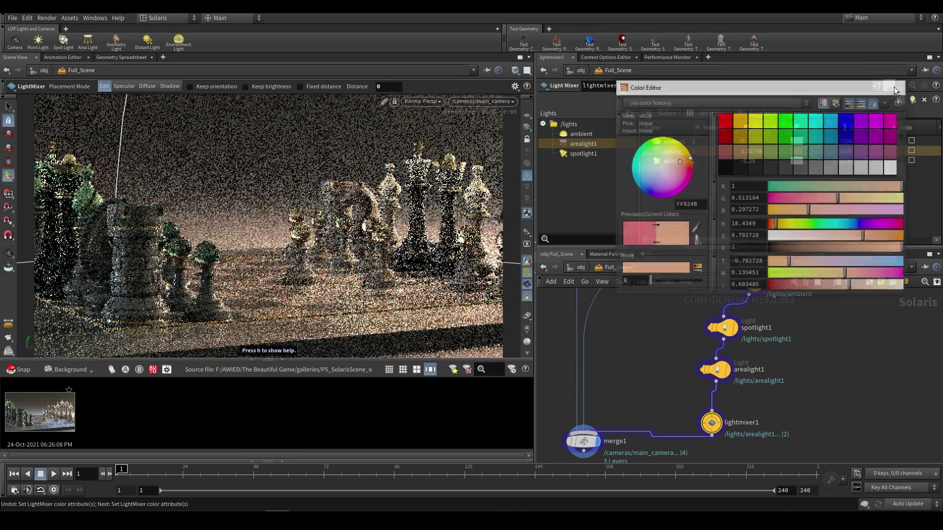
pyautogui.click(899, 87)
# - Set spotlight1's colour to cyan in the light mixer and take a second render snapshot
pyautogui.click(797, 161)
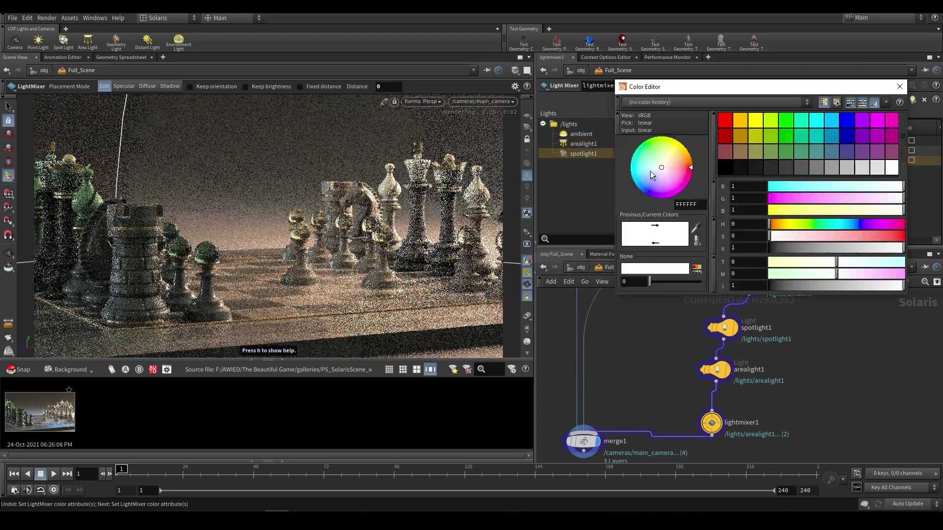
pyautogui.moveTo(646, 174); pyautogui.dragTo(638, 174)
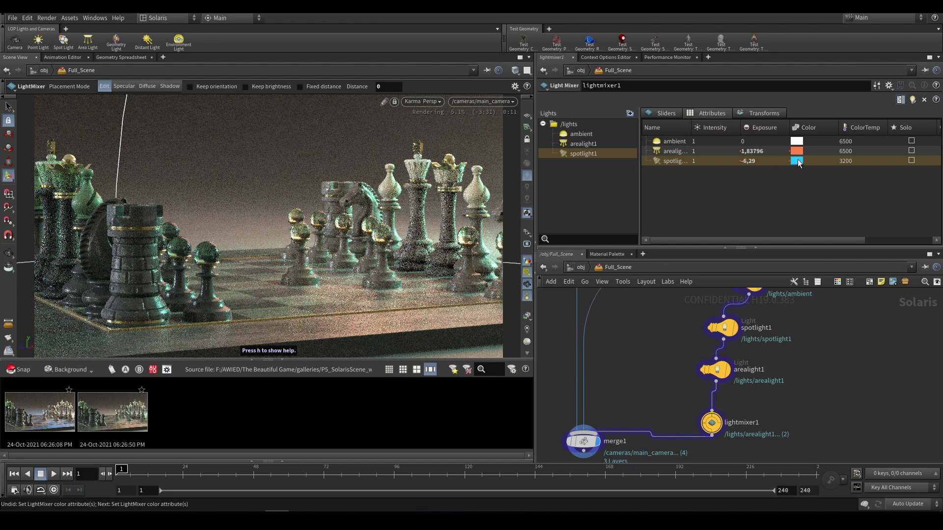
# - Revert the colour overrides of arealight1 and spotlight1 in the light mixer to their defaults
pyautogui.rightClick(796, 150)
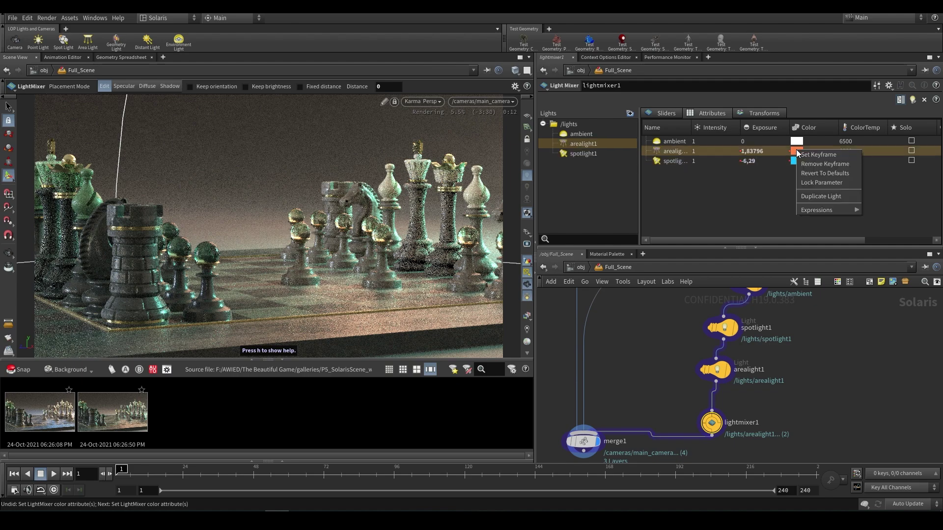
pyautogui.click(824, 173)
pyautogui.rightClick(800, 164)
pyautogui.click(818, 187)
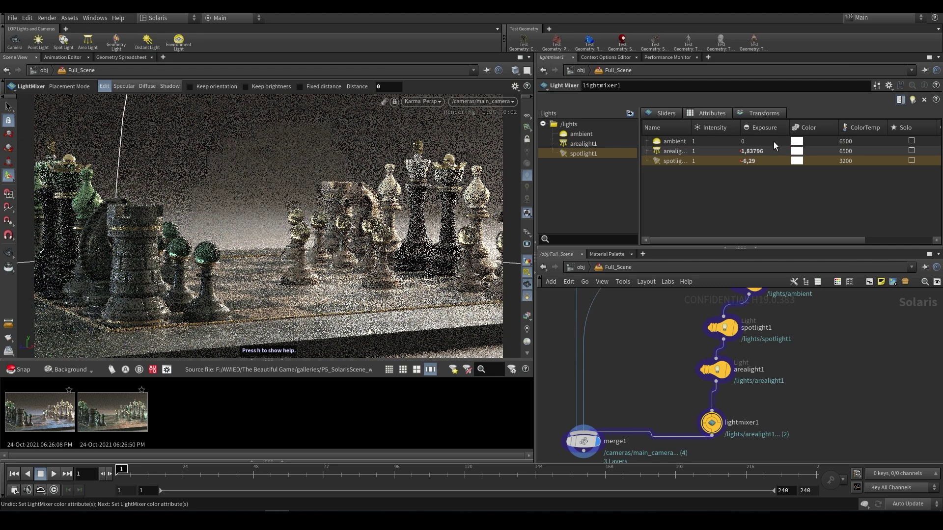
# - Lower the ambient dome light's exposure to -3.8 in the light mixer
pyautogui.moveTo(748, 141); pyautogui.dragTo(757, 186, button='middle')
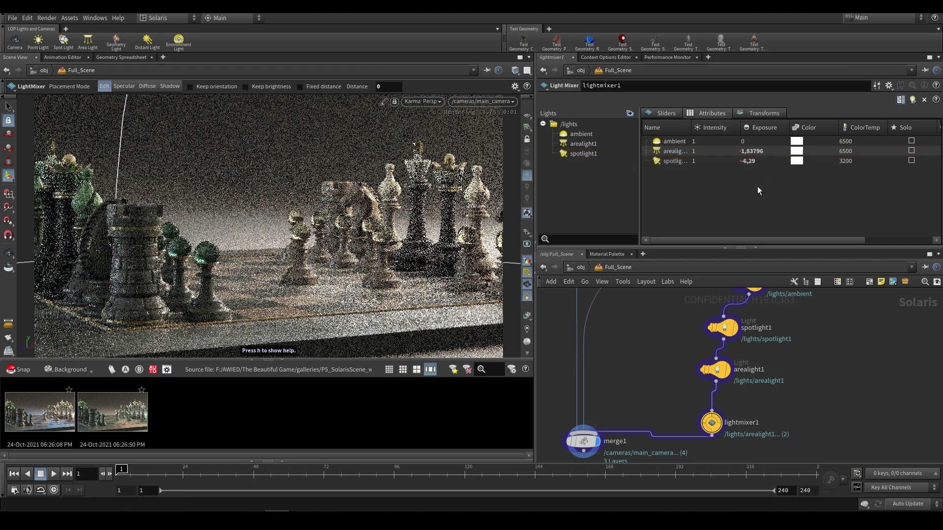
pyautogui.doubleClick(757, 142)
pyautogui.moveTo(761, 140); pyautogui.dragTo(593, 127, button='middle')
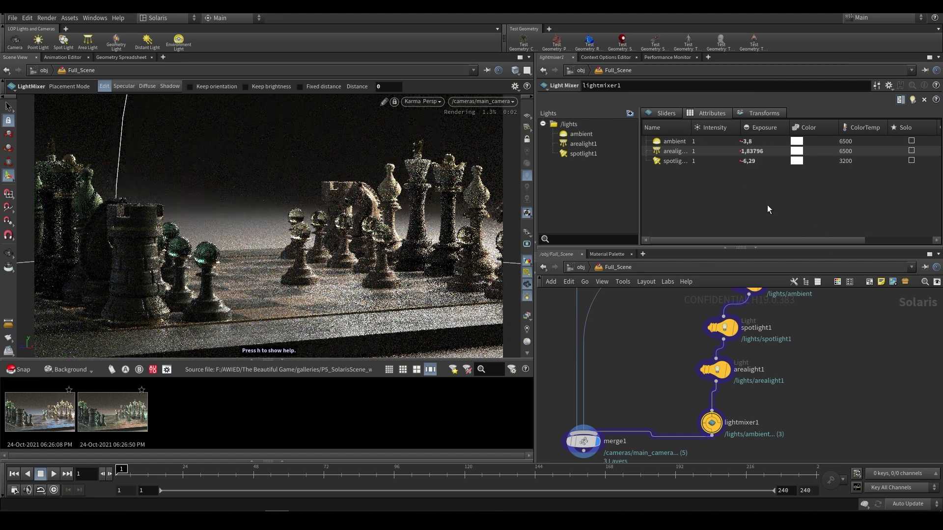
# - Take a third render snapshot of the darker lighting and view the earlier snapshots enlarged in the gallery viewer
pyautogui.click(19, 368)
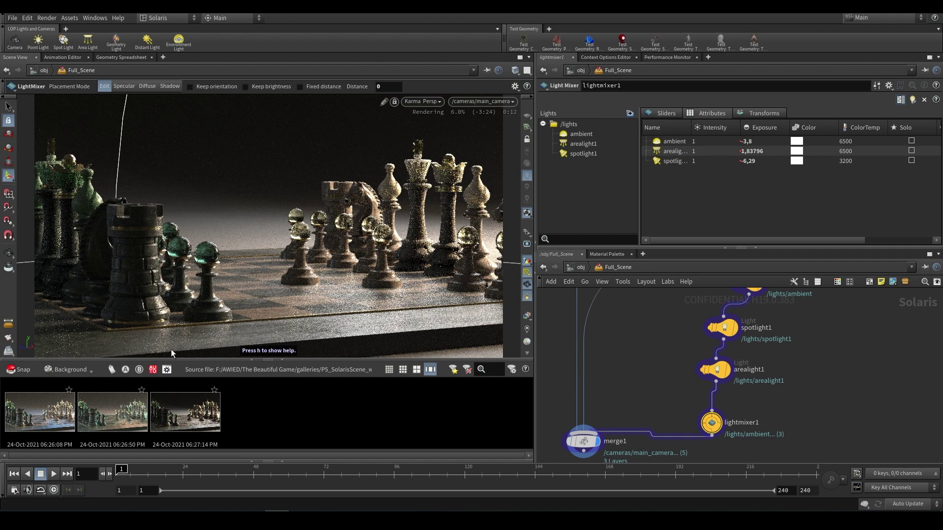
pyautogui.rightClick(119, 420)
pyautogui.click(111, 417)
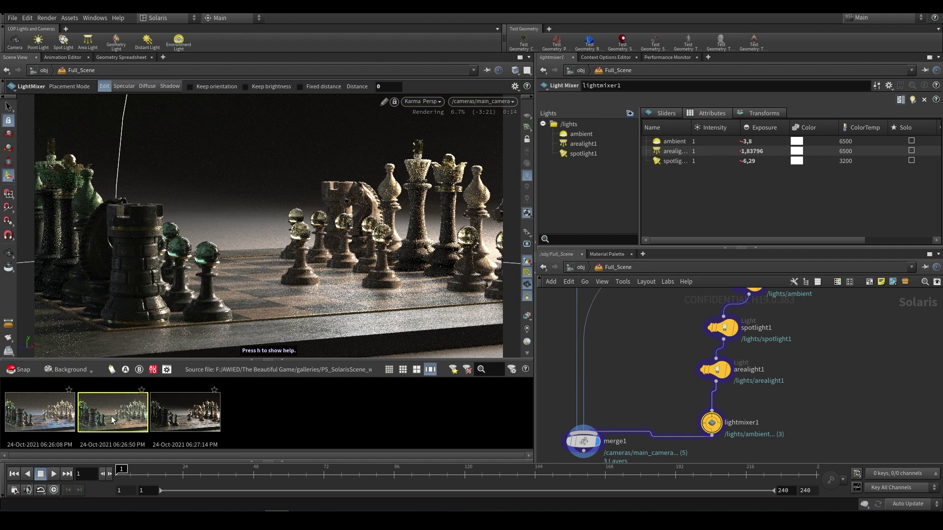
pyautogui.click(50, 416)
pyautogui.doubleClick(136, 417)
pyautogui.moveTo(320, 136); pyautogui.dragTo(432, 105)
pyautogui.click(573, 99)
# - Revert the network to the second snapshot and examine the restored light nodes and light mixer in the network
pyautogui.rightClick(128, 408)
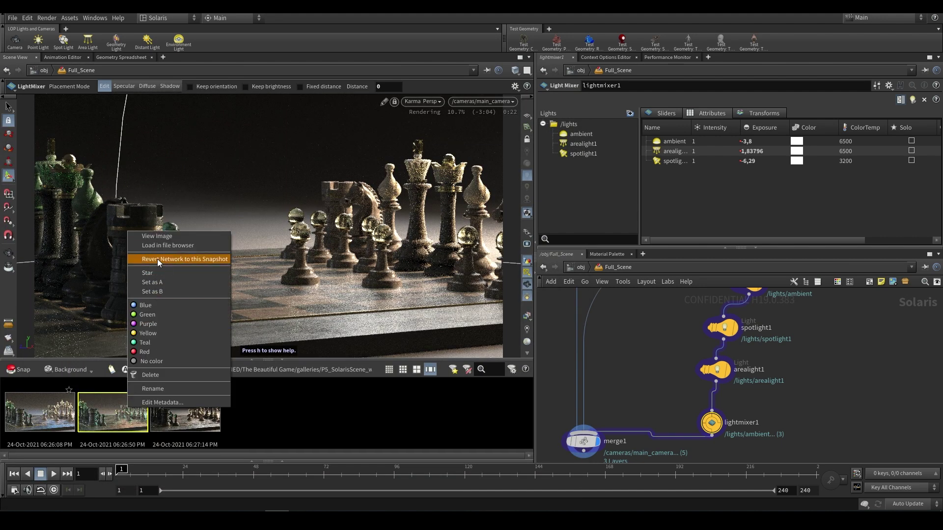
pyautogui.click(193, 258)
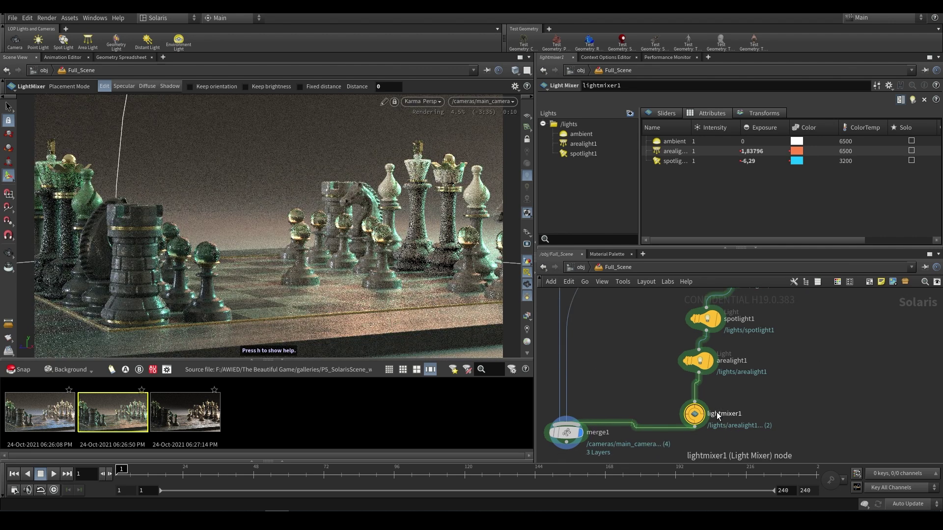
pyautogui.moveTo(696, 418)
pyautogui.scroll(-2, 696, 417)
pyautogui.moveTo(752, 386); pyautogui.dragTo(718, 373, button='middle')
pyautogui.scroll(1, 741, 381)
pyautogui.scroll(-1, 737, 368)
pyautogui.scroll(1, 737, 368)
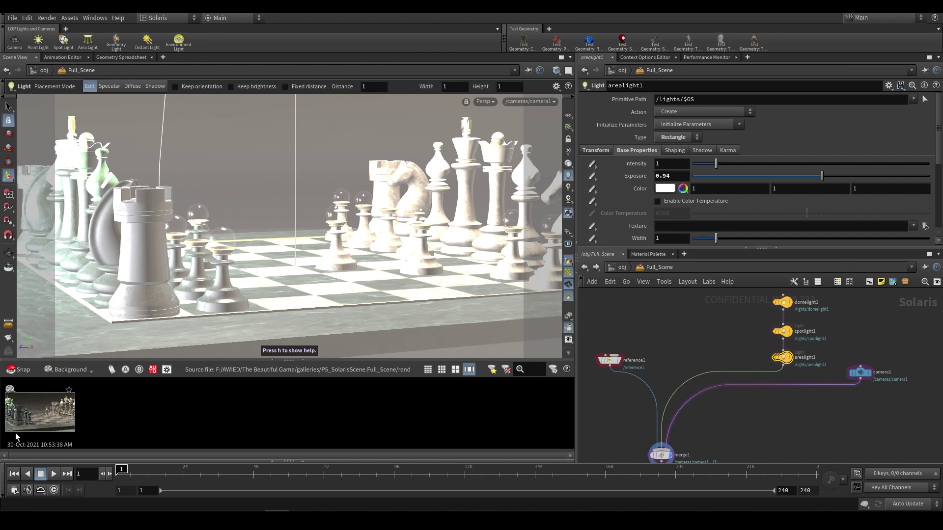
# - View the snapshot rendering in the background in a separate gallery viewer and close it
pyautogui.rightClick(46, 418)
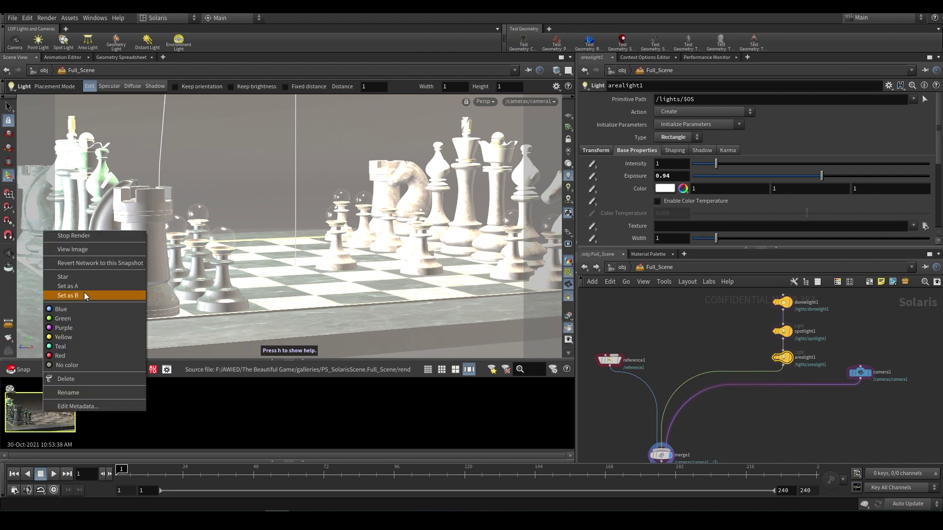
pyautogui.click(79, 249)
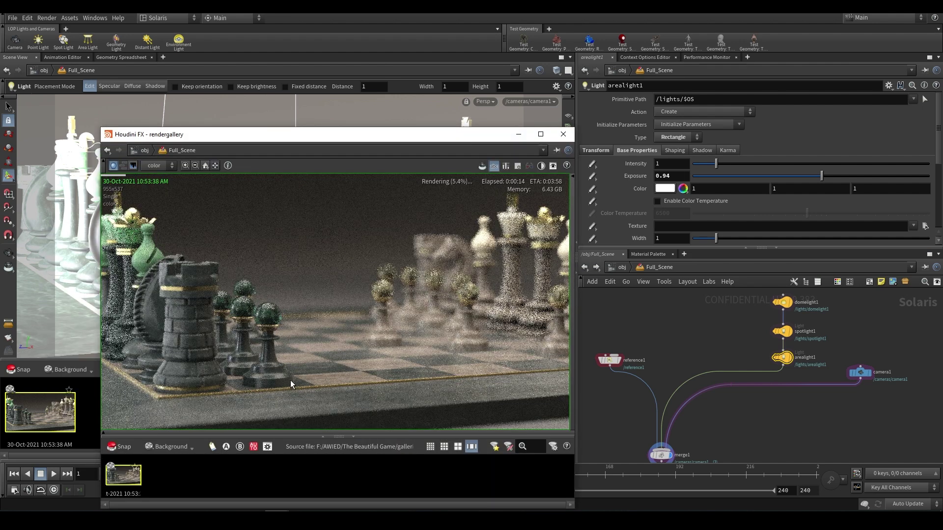
pyautogui.moveTo(483, 135); pyautogui.dragTo(499, 107)
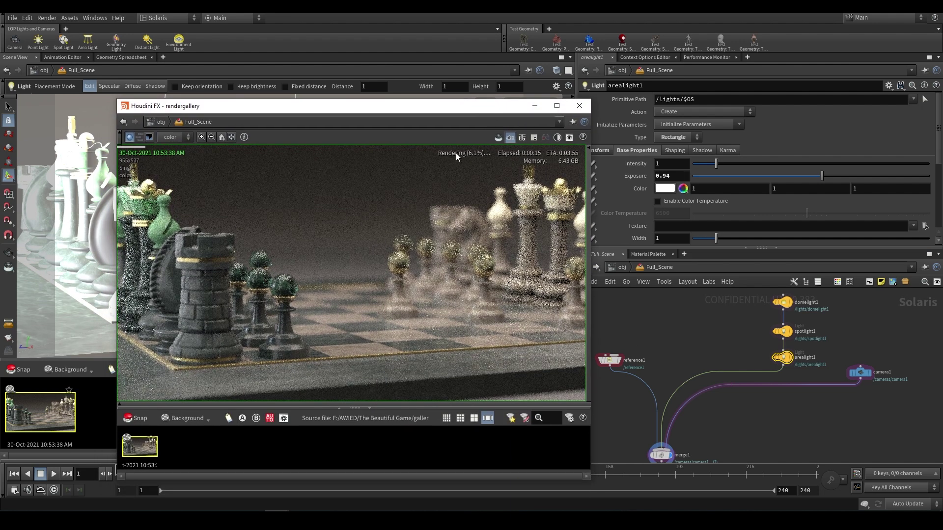
pyautogui.click(580, 106)
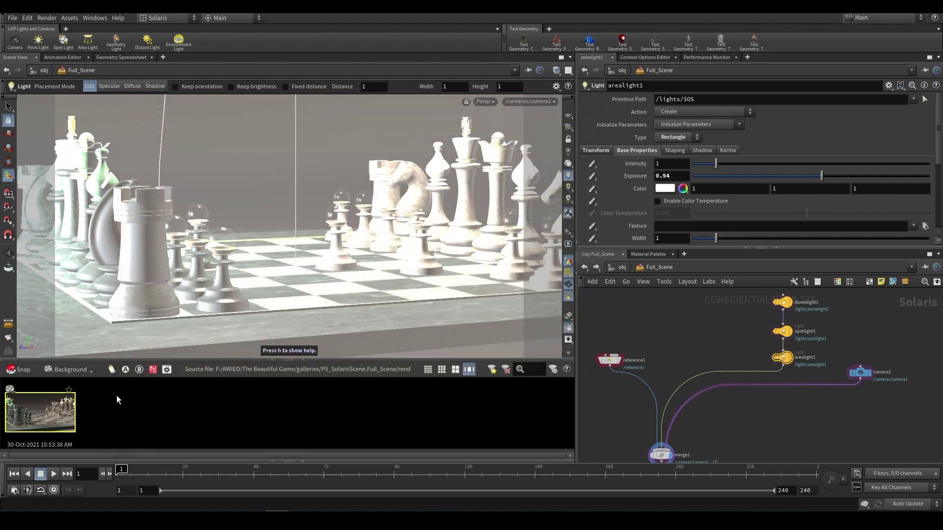
# - Try to start another background snapshot and check the limit on parallel renders in the gallery options
pyautogui.click(79, 369)
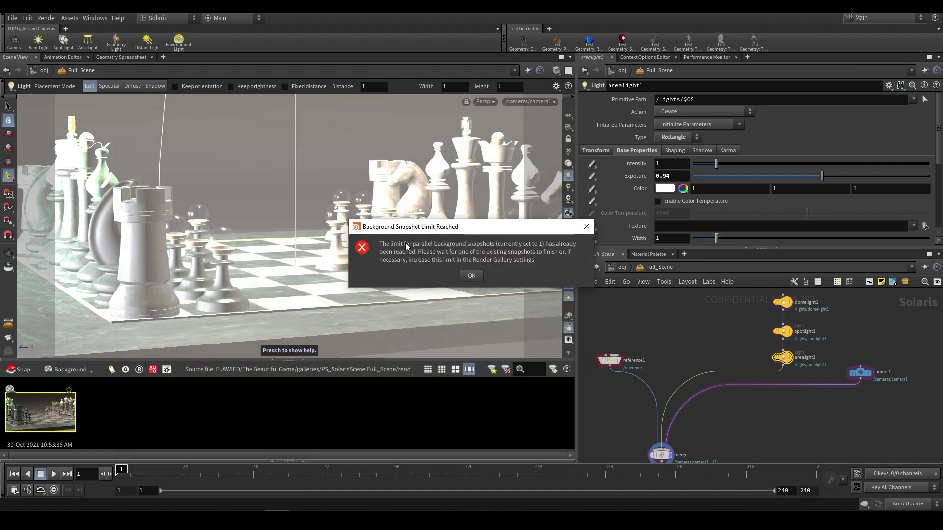
pyautogui.click(472, 275)
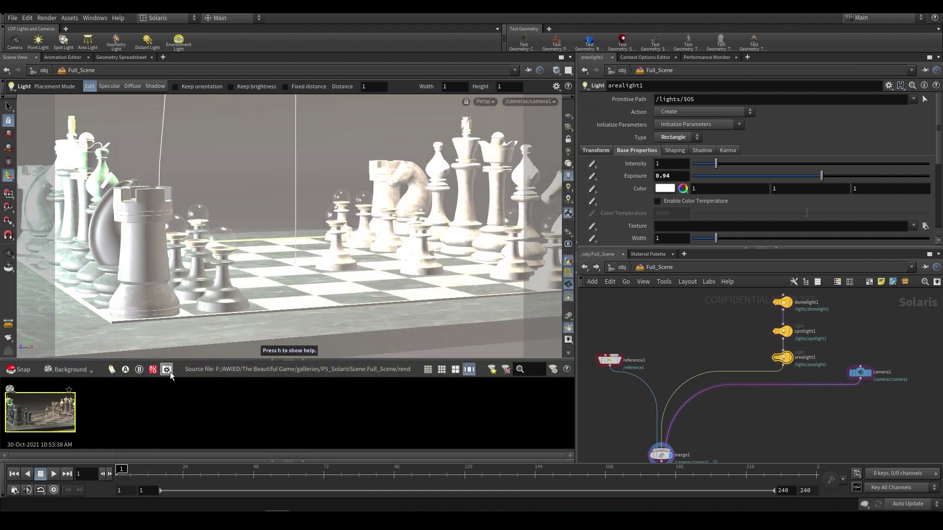
pyautogui.click(167, 370)
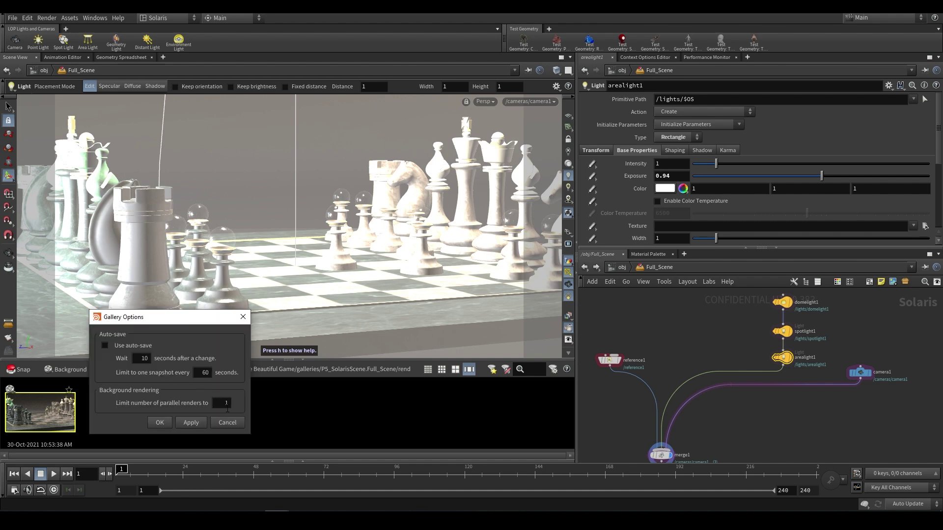
pyautogui.click(227, 423)
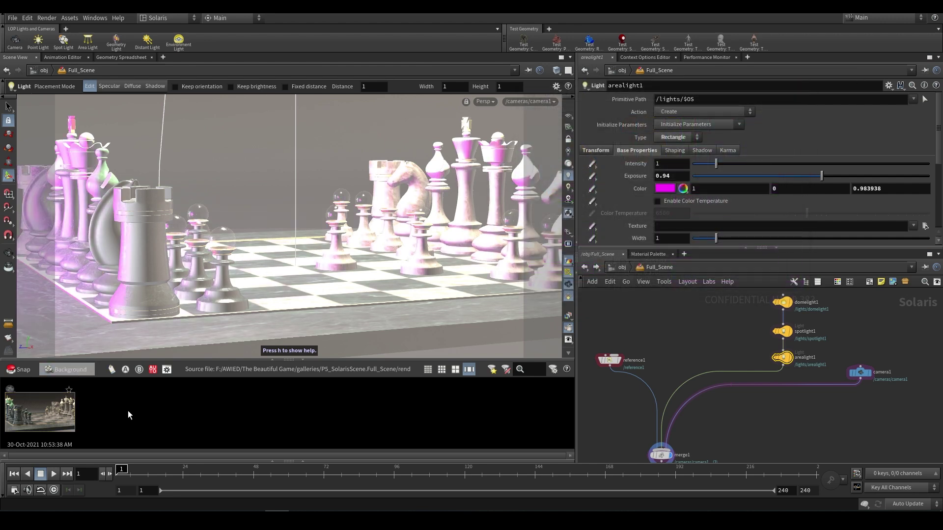
# - Stop the background render of the magenta-lit second snapshot
pyautogui.rightClick(126, 416)
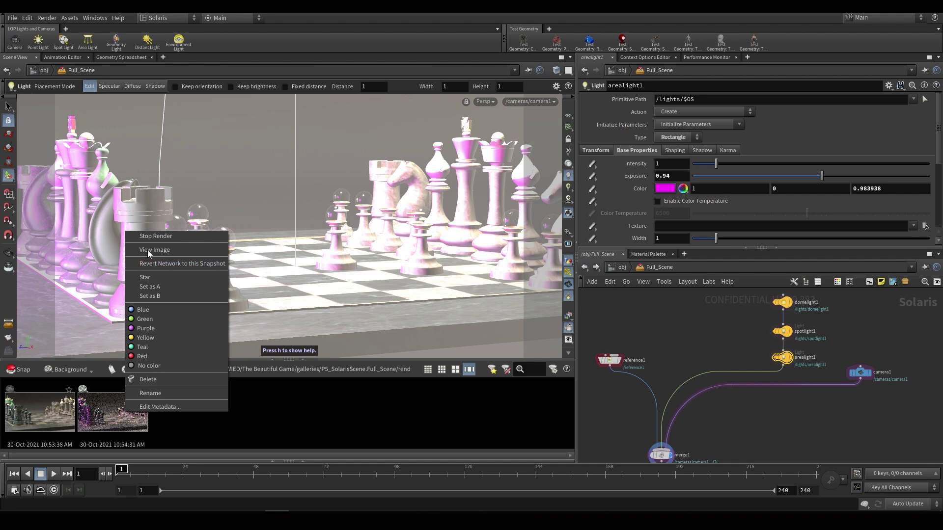
pyautogui.click(189, 238)
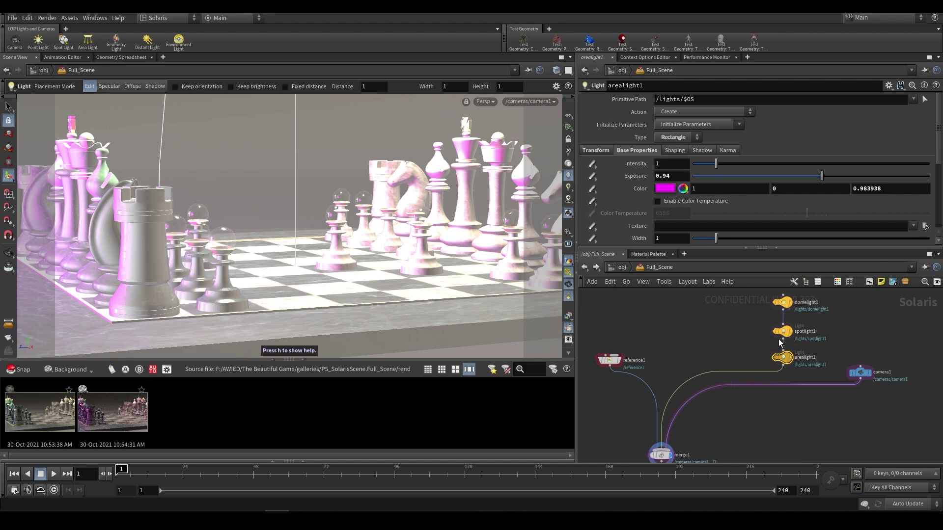
# - Change arealight1's colour to a light orange (FF8742) in its base properties
pyautogui.click(665, 188)
pyautogui.click(583, 163)
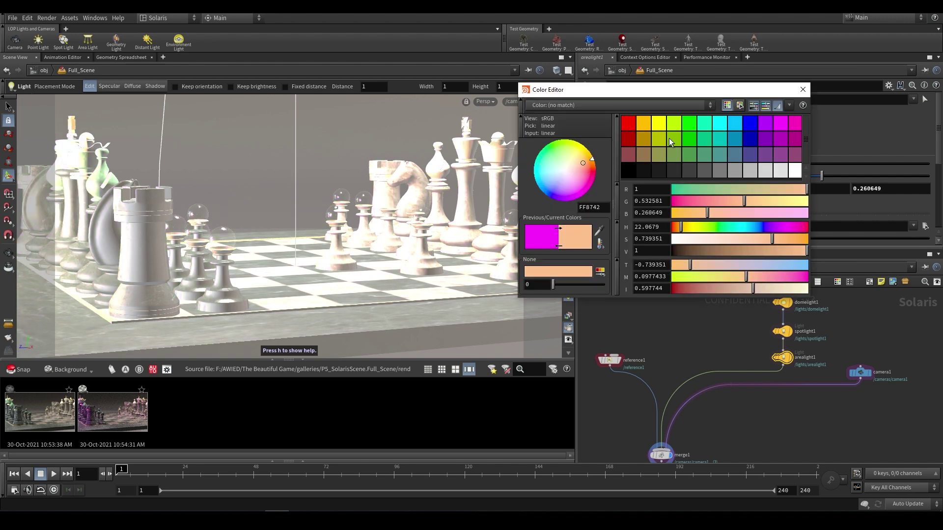
pyautogui.click(803, 89)
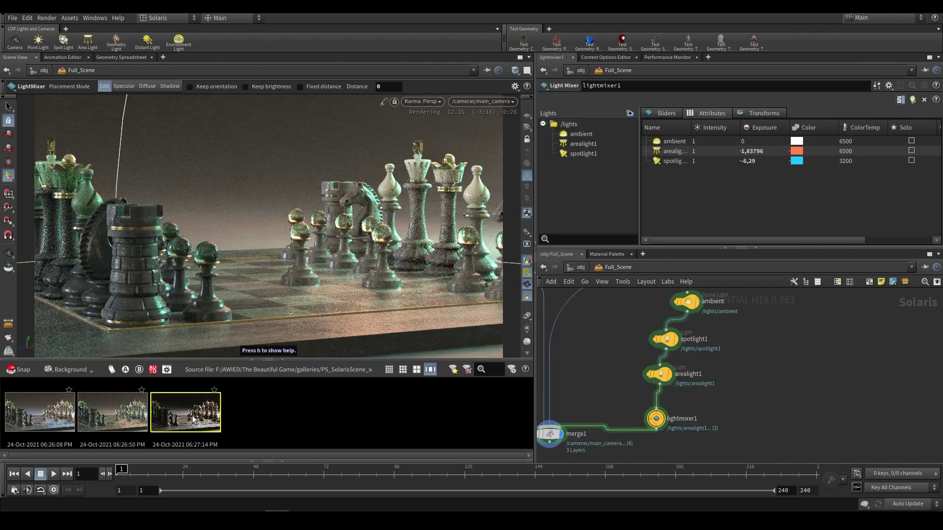
# - Revert the network to the third snapshot and show arealight1's parameters
pyautogui.rightClick(194, 415)
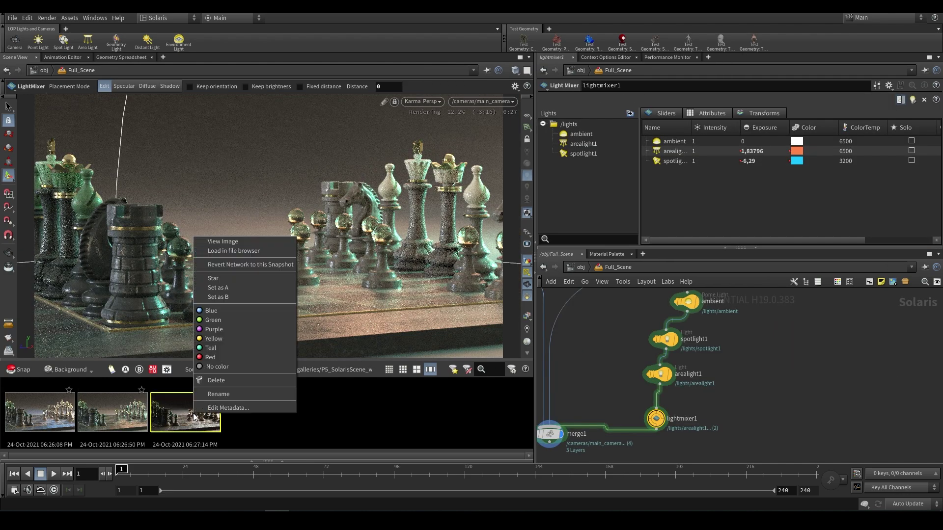
pyautogui.click(228, 266)
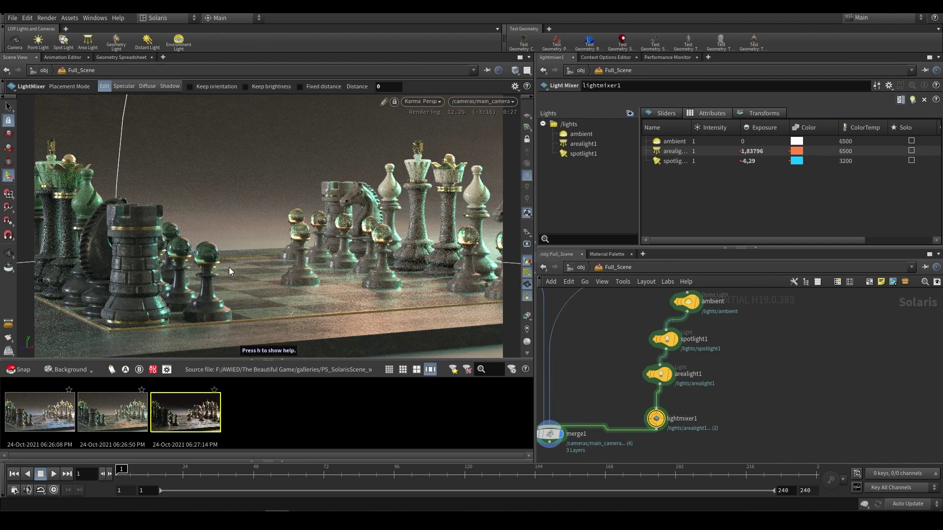
pyautogui.click(661, 375)
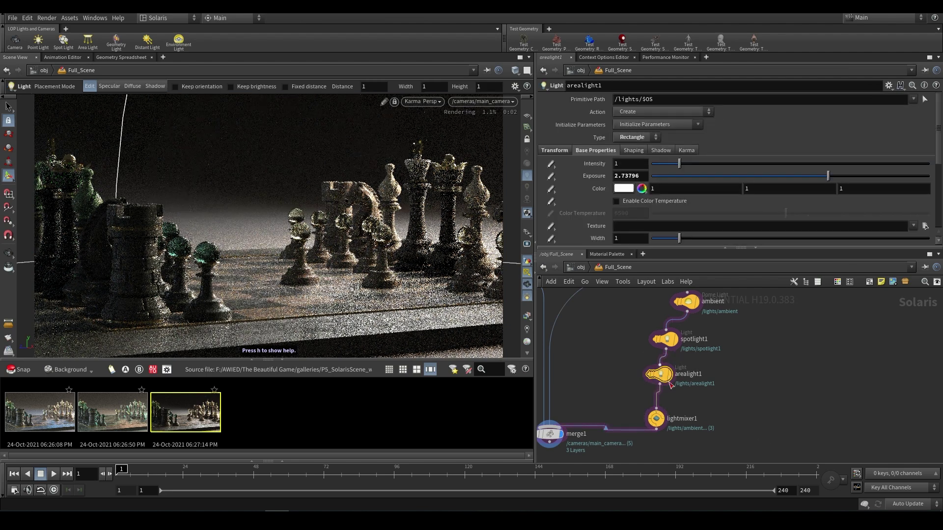
# - Raise the ambient dome light's exposure to -1.2 in the light mixer
pyautogui.click(656, 418)
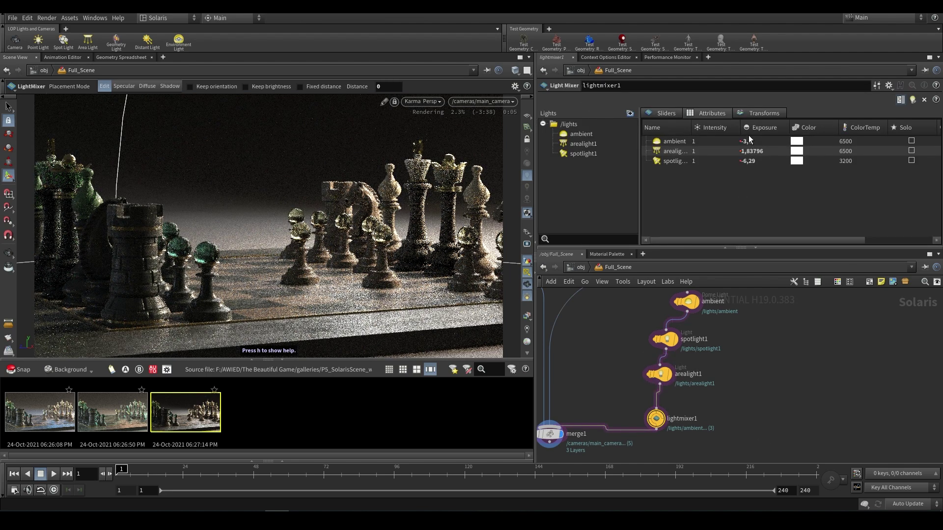
pyautogui.moveTo(749, 140); pyautogui.dragTo(786, 135, button='middle')
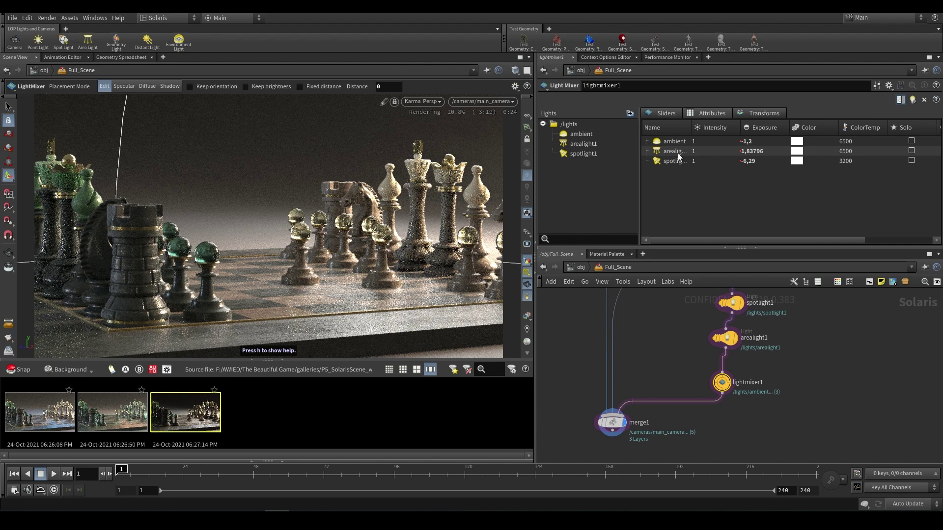
pyautogui.scroll(-3, 661, 339)
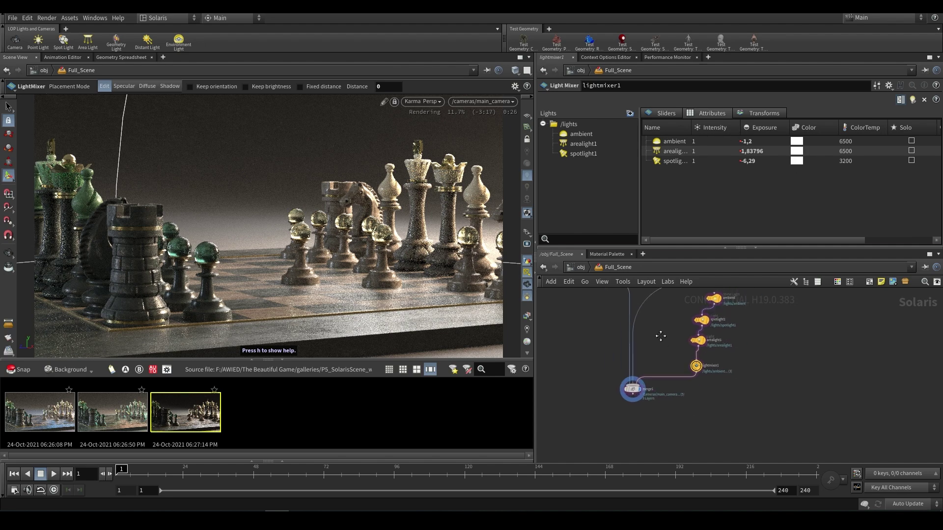
pyautogui.moveTo(661, 336); pyautogui.dragTo(647, 408, button='middle')
pyautogui.scroll(3, 694, 434)
pyautogui.scroll(-2, 828, 362)
pyautogui.moveTo(809, 384)
pyautogui.mouseDown(button='middle')
pyautogui.moveTo(828, 362)
pyautogui.moveTo(822, 387)
pyautogui.moveTo(823, 378)
pyautogui.mouseUp(button='middle')
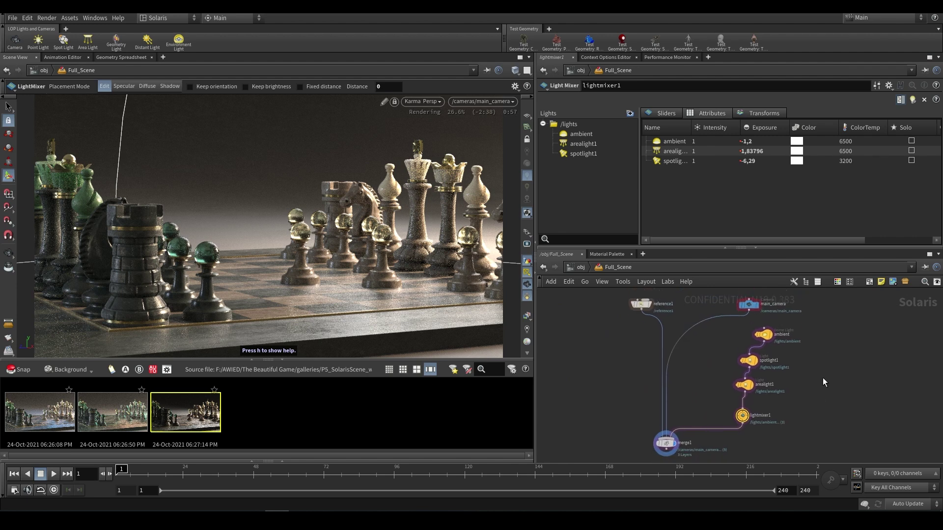